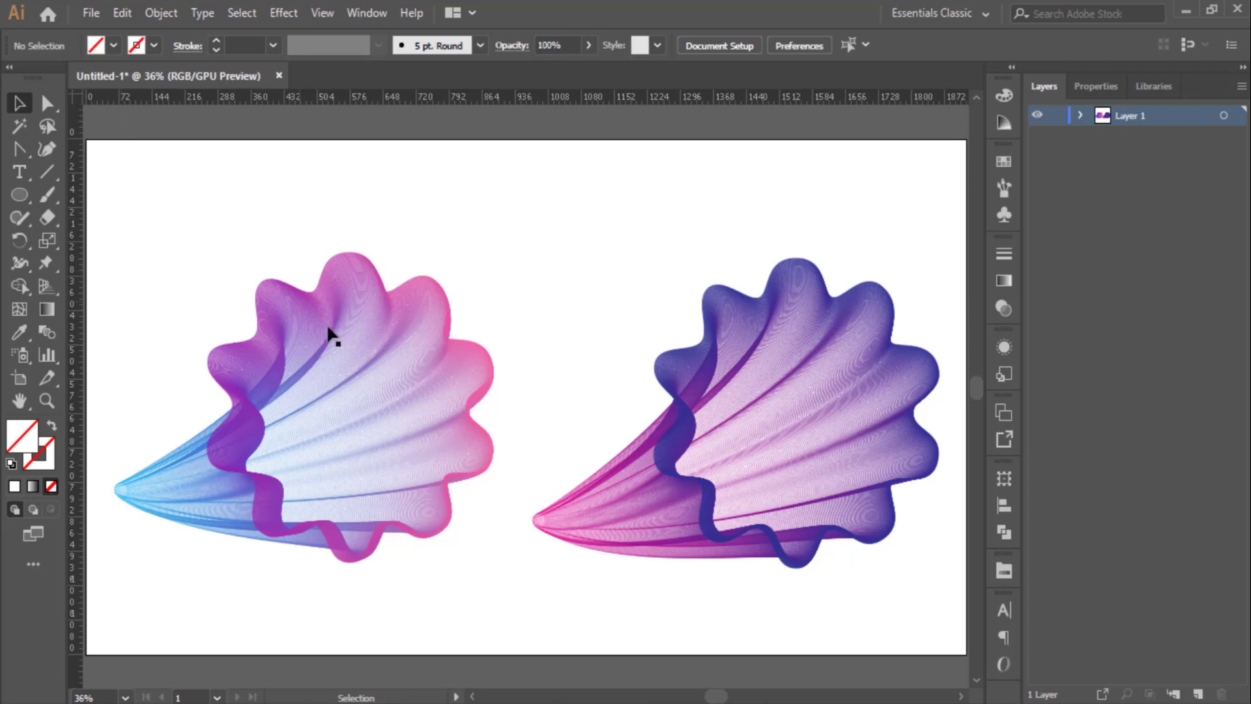
left_click(362, 381)
left_click(744, 391)
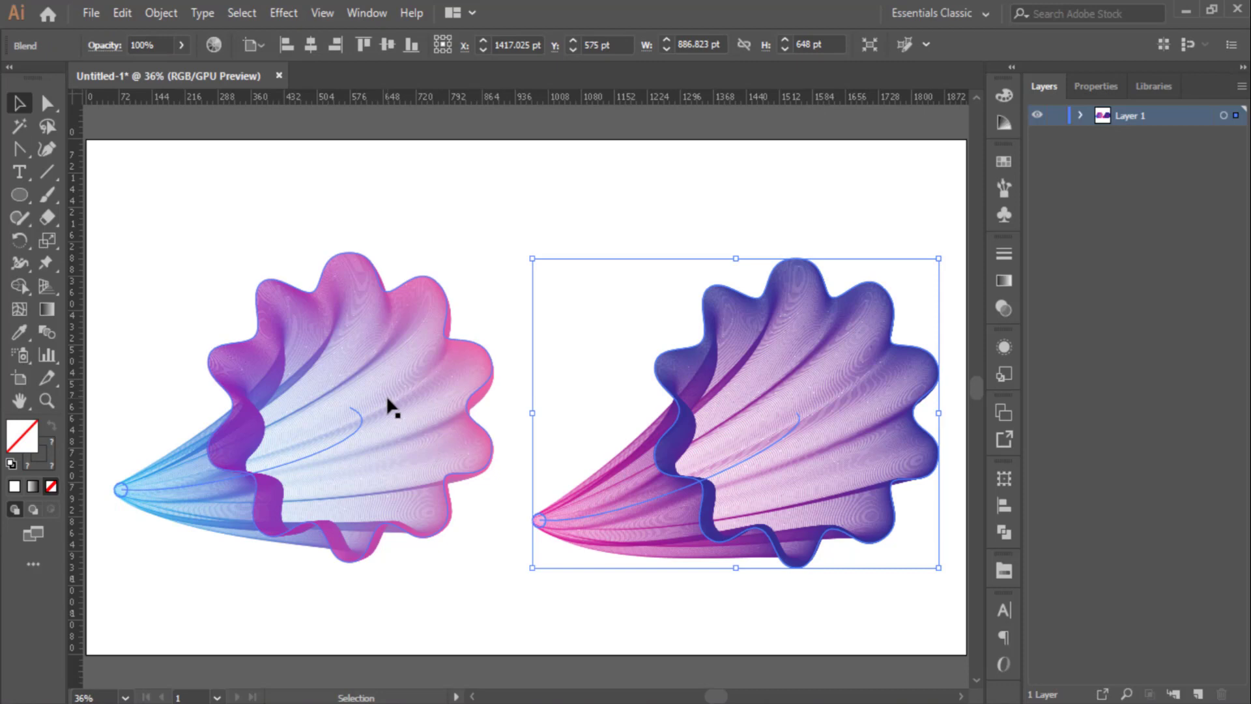
left_click(400, 193)
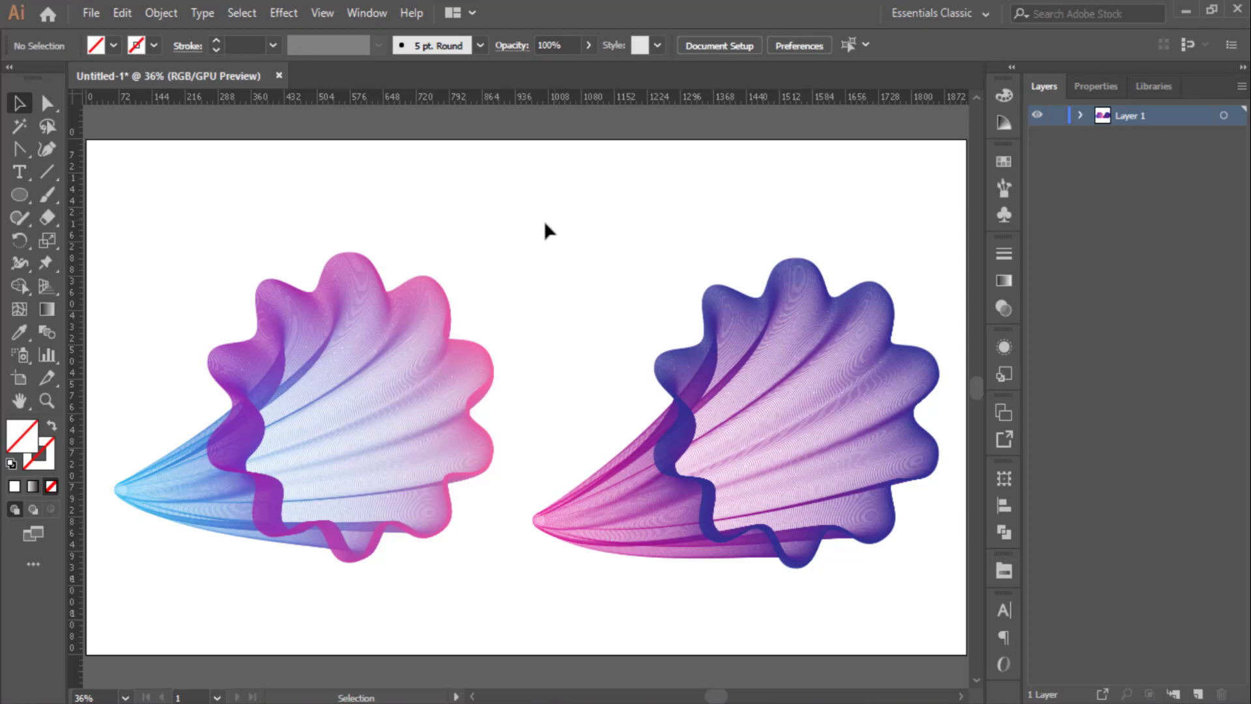
- Start a new document and name it "Awal Creative"
left_click(90, 12)
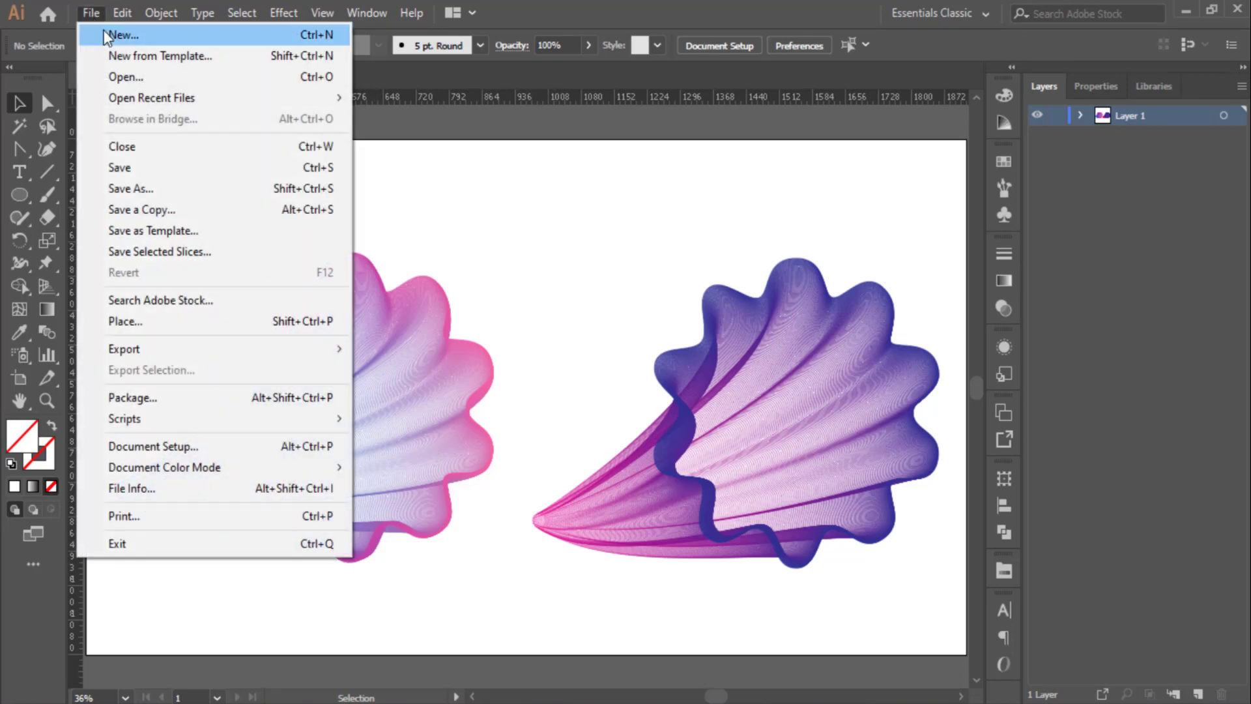
left_click(106, 36)
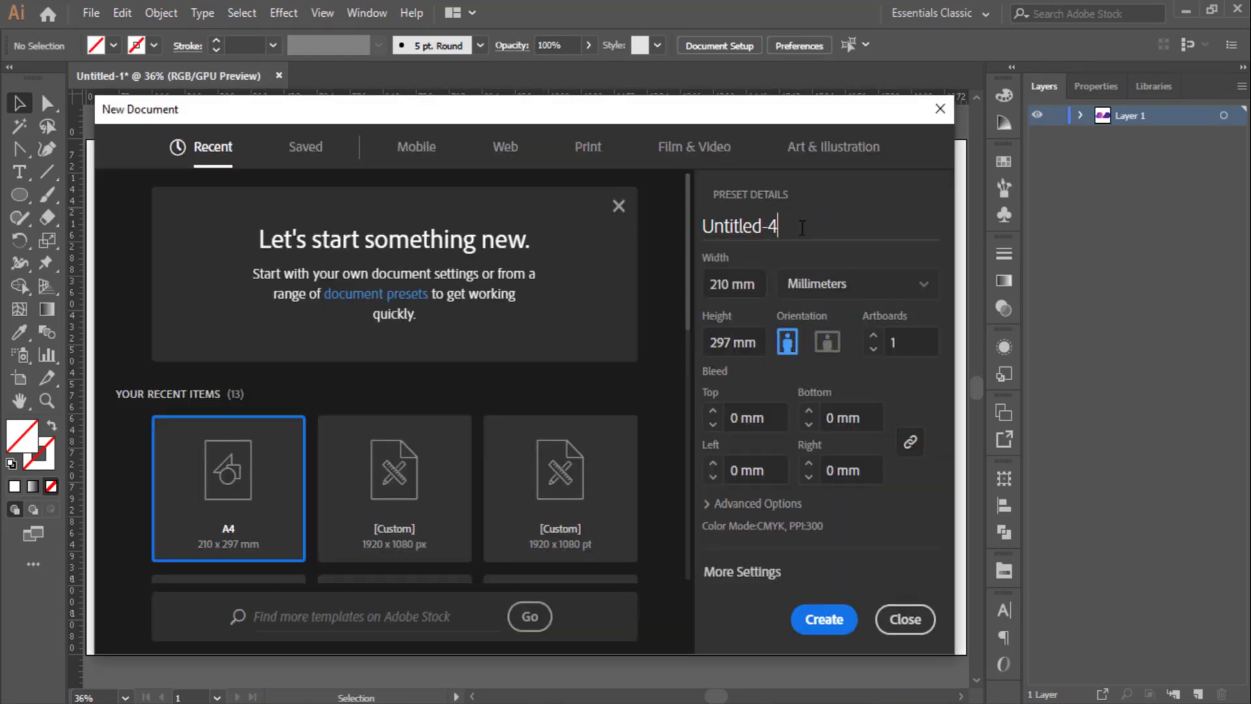
left_click(778, 226)
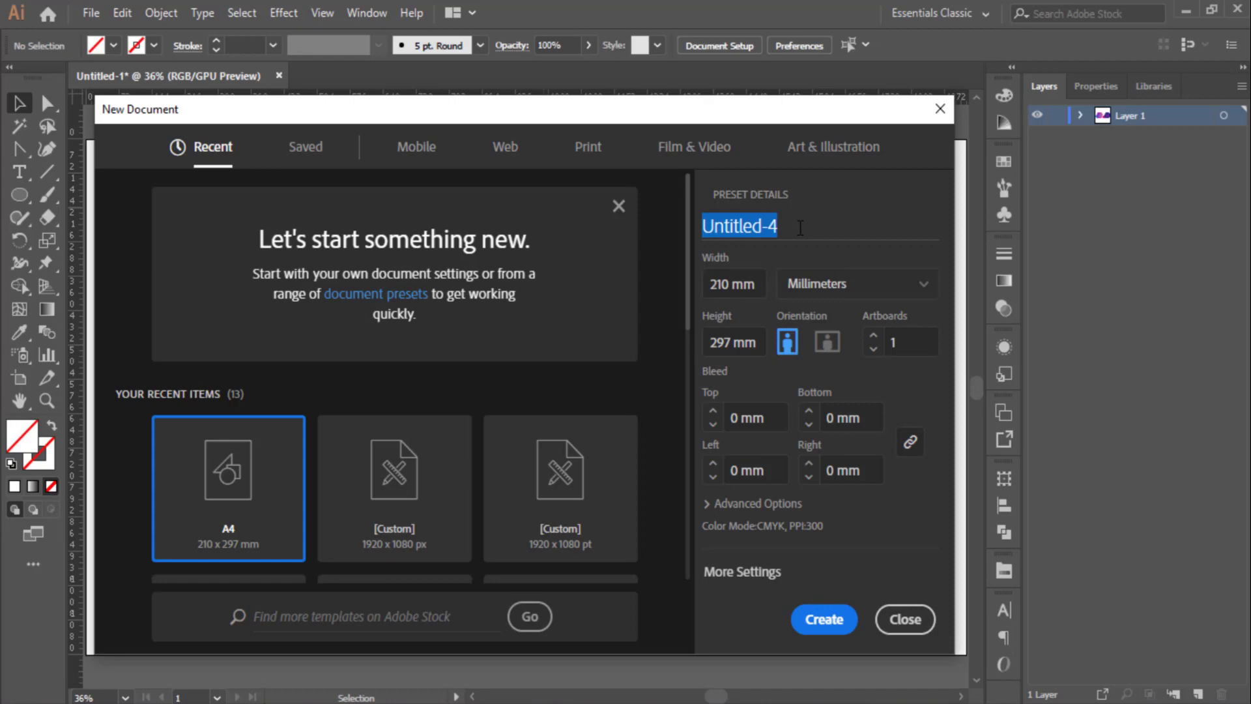
type("Awal")
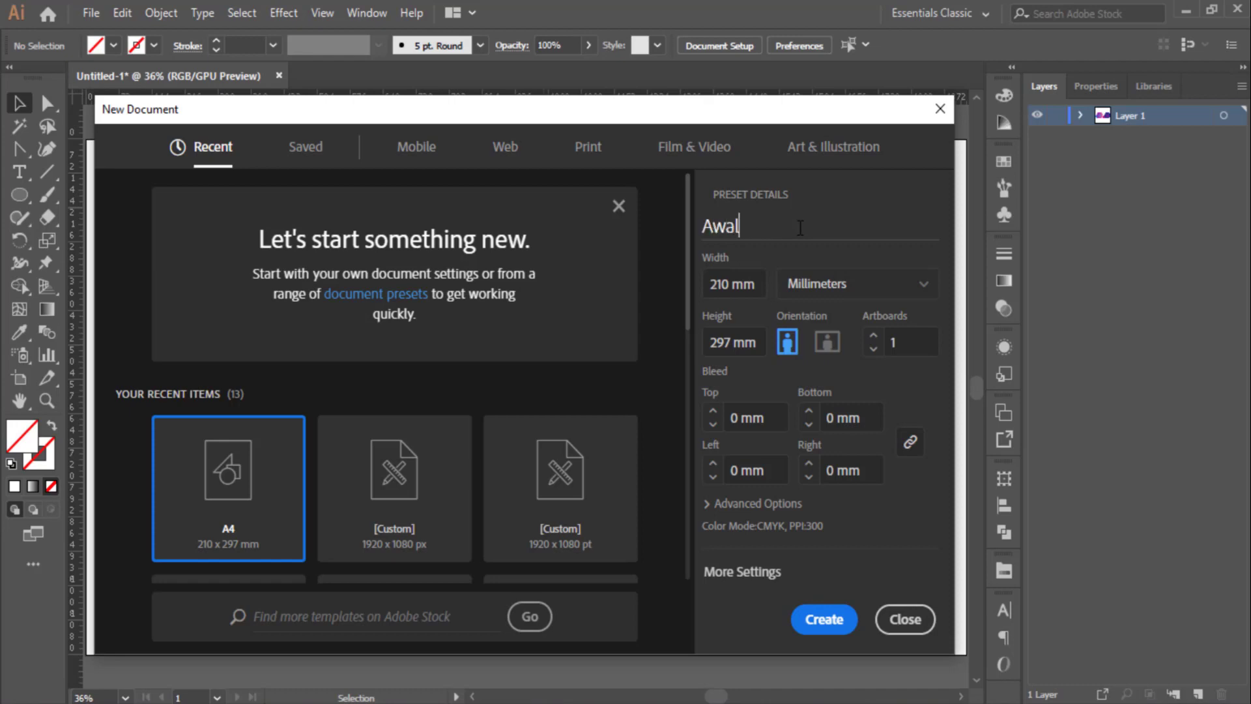
type(" Creative")
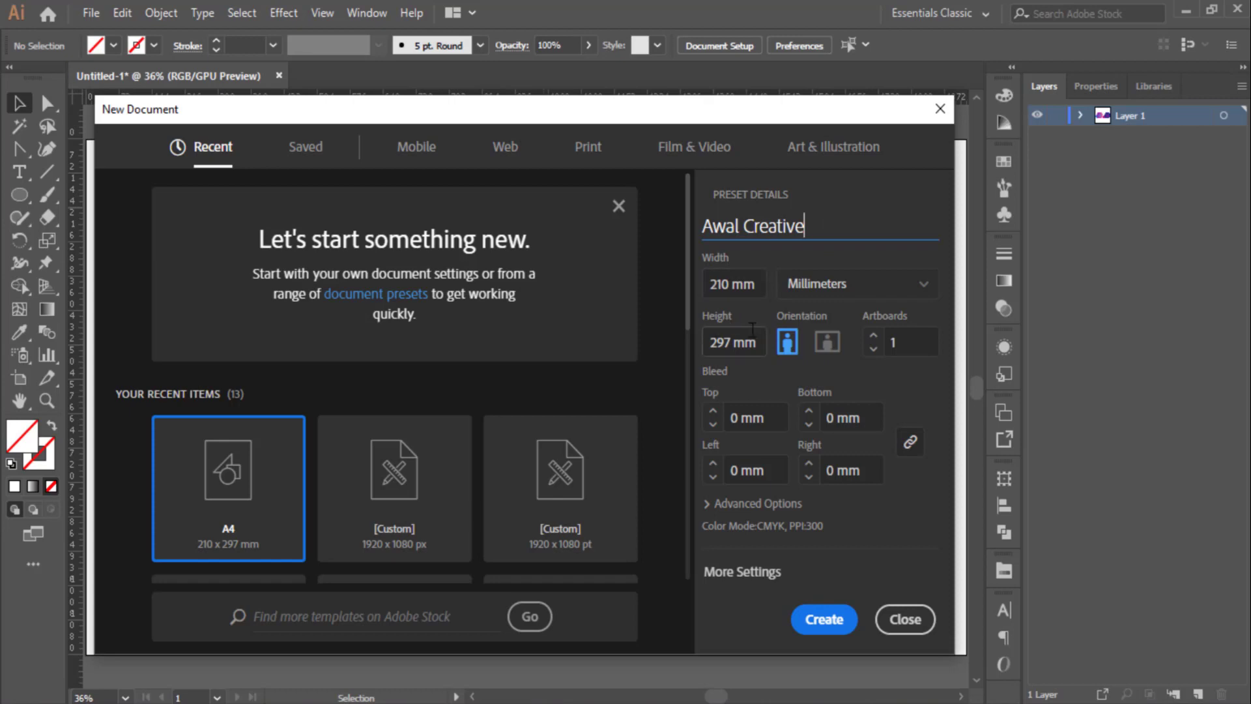
- Set the new document's units to points, with a width of 1920 pt and a height of 1080 pt
left_click(924, 287)
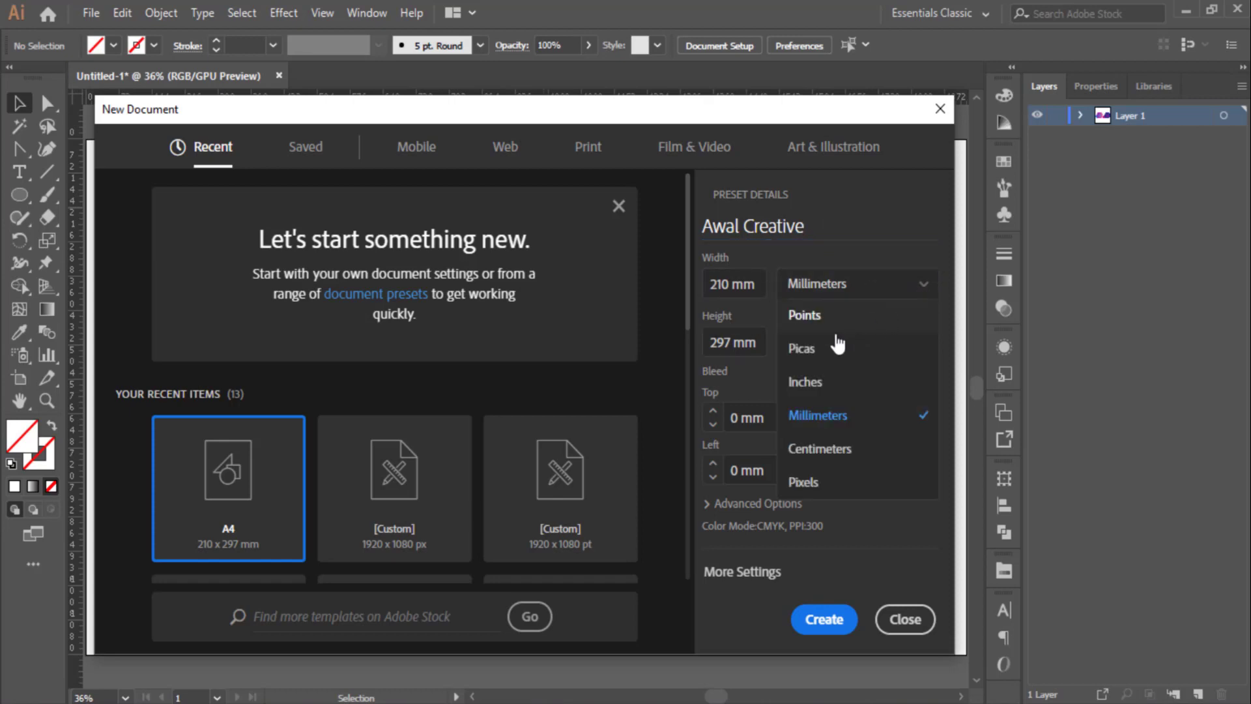
left_click(816, 314)
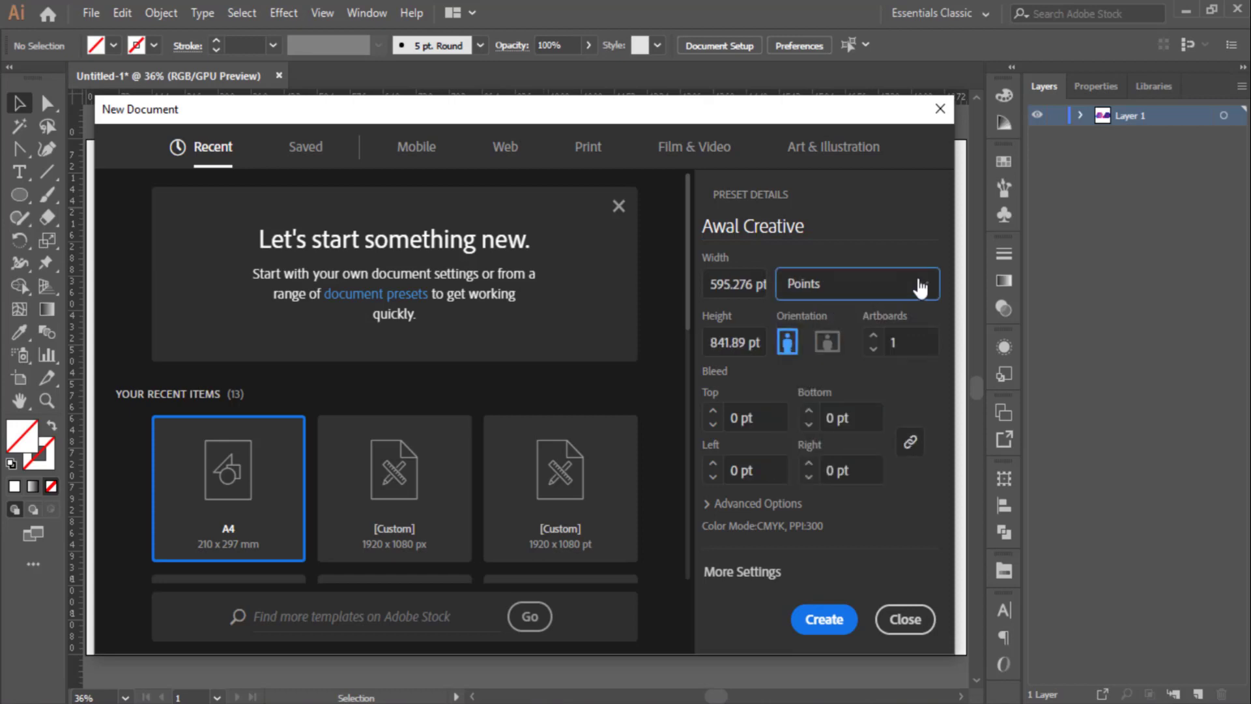
left_click(748, 284)
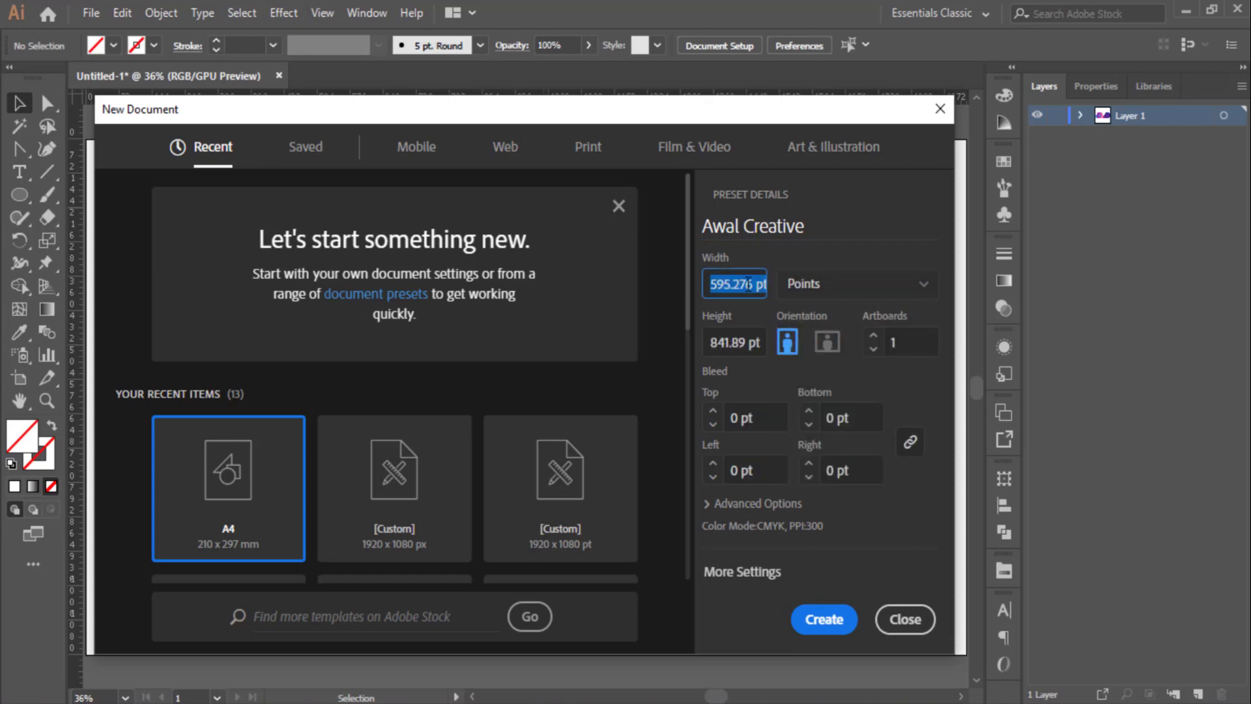
type("1920")
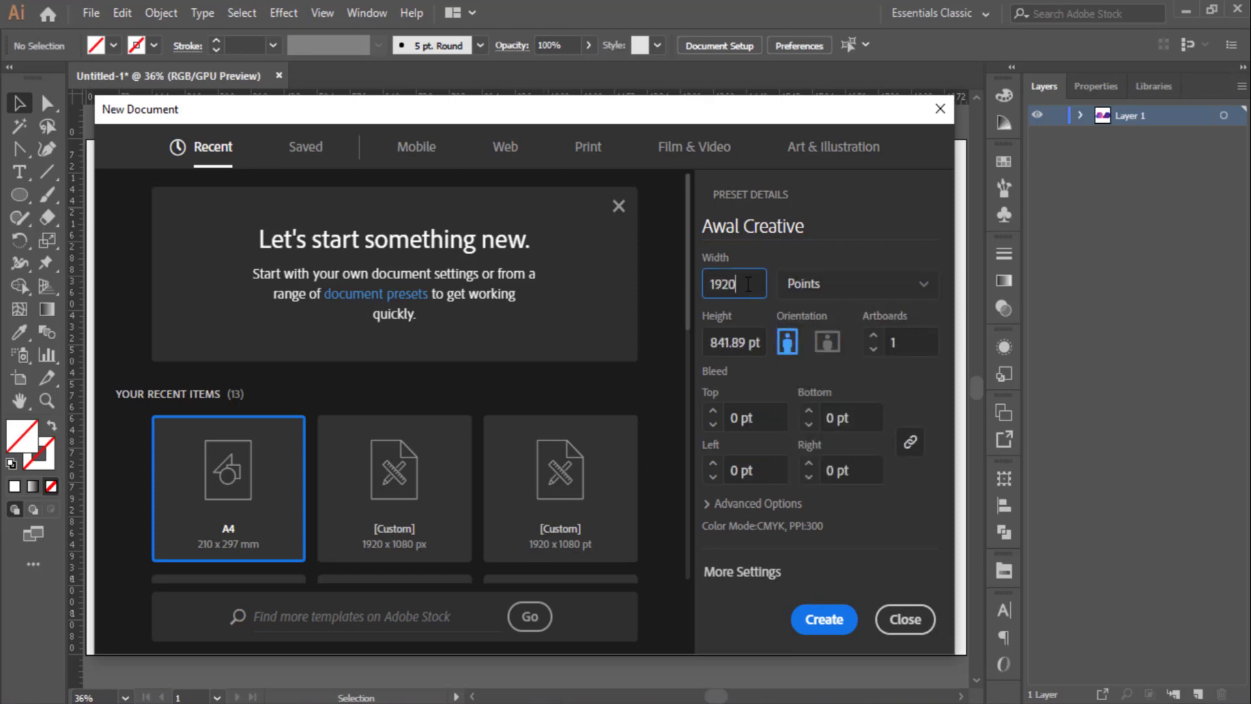
left_click(723, 343)
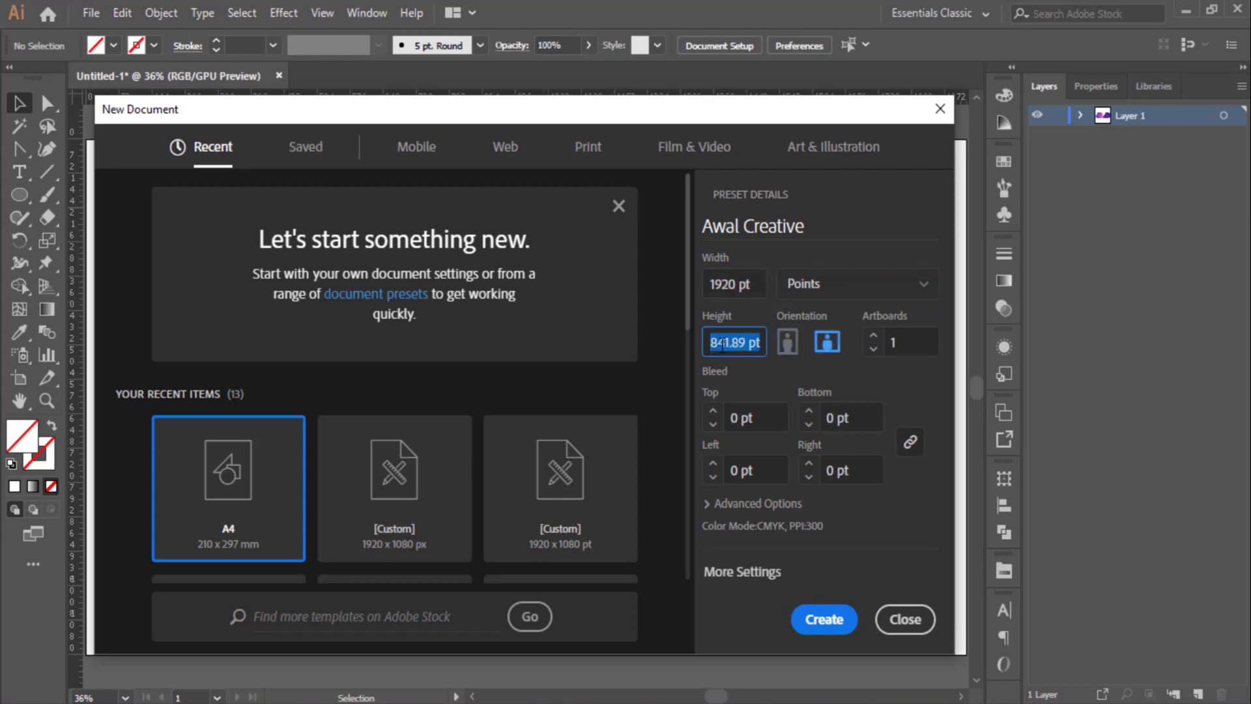
type("1080")
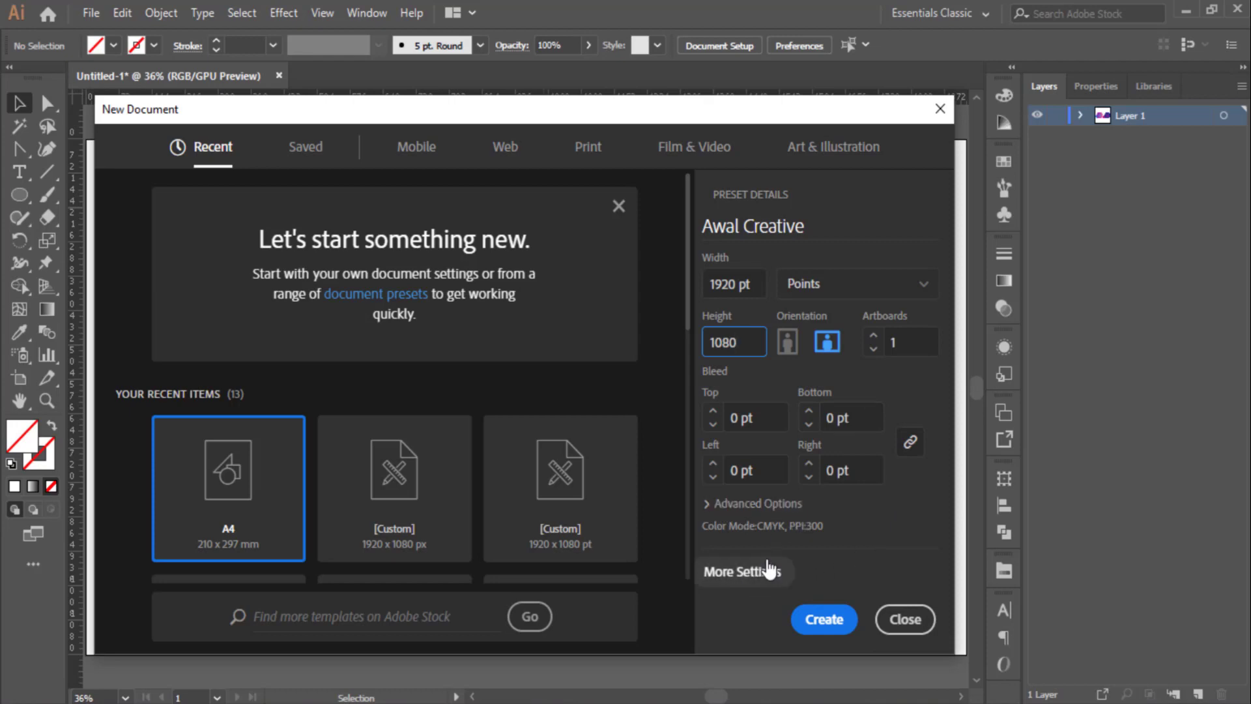
- Create the document with RGB Color mode, Screen (72 ppi) raster effects and the Default preview mode
left_click(756, 503)
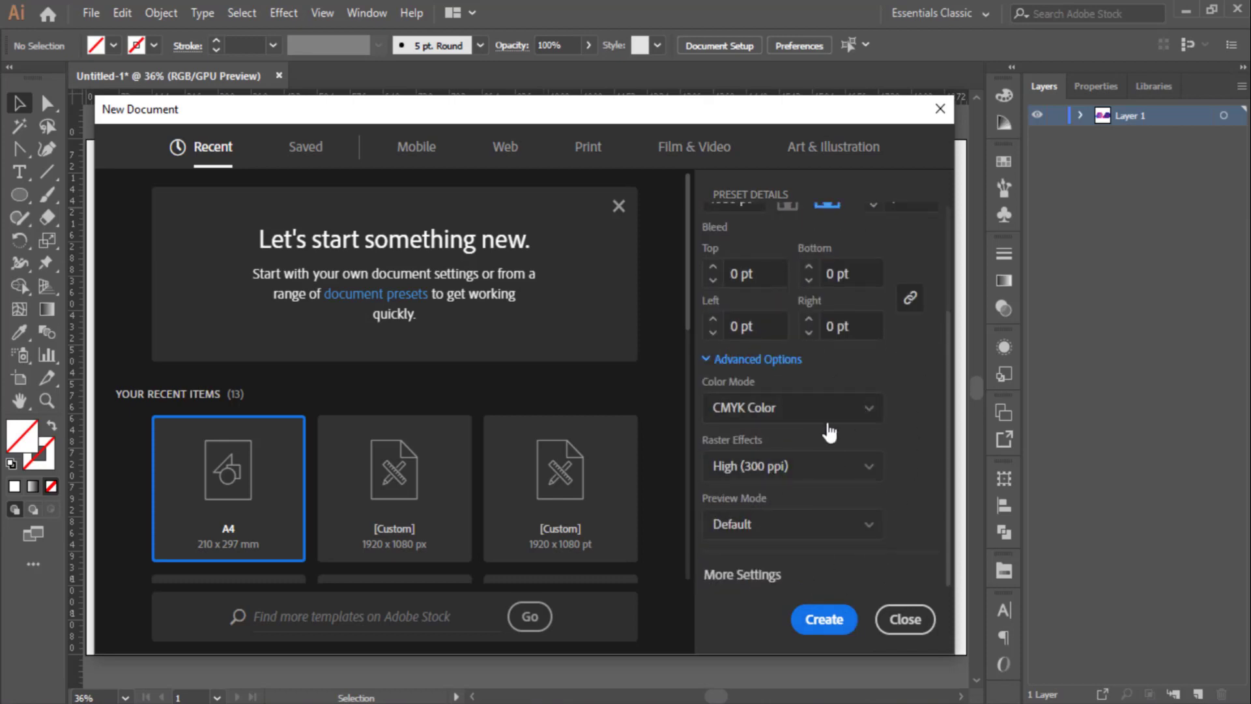
left_click(861, 417)
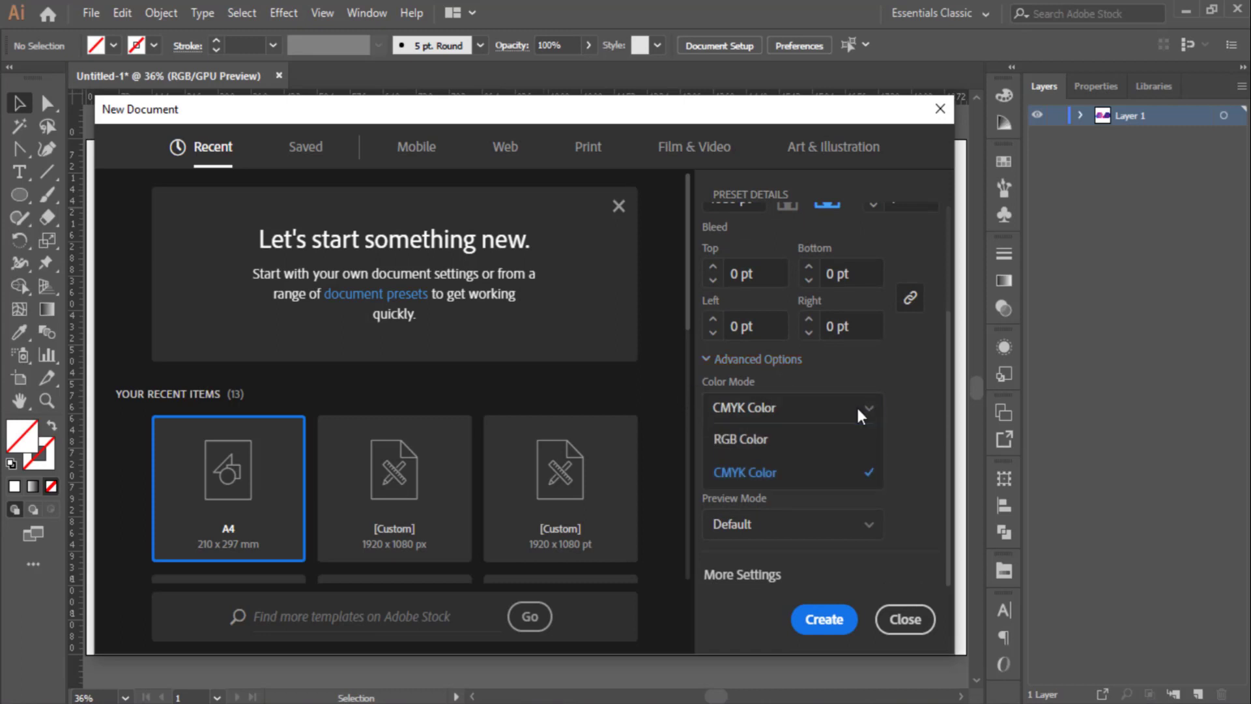
left_click(748, 440)
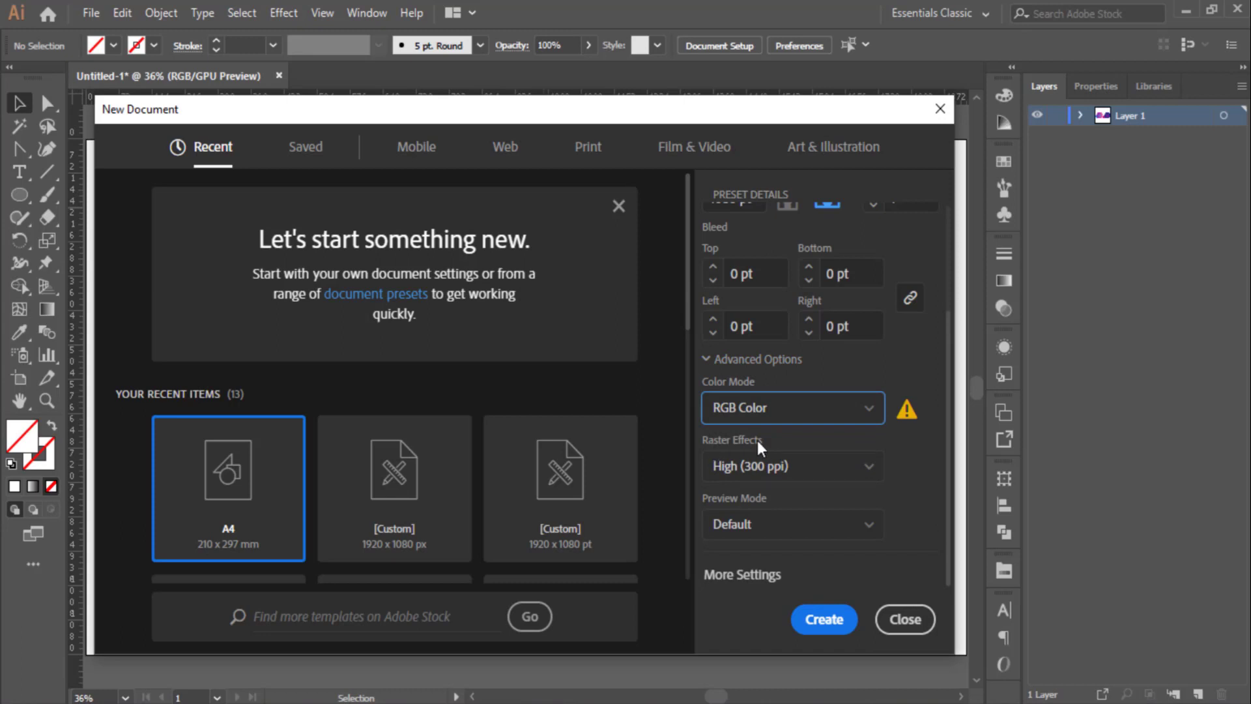
left_click(863, 466)
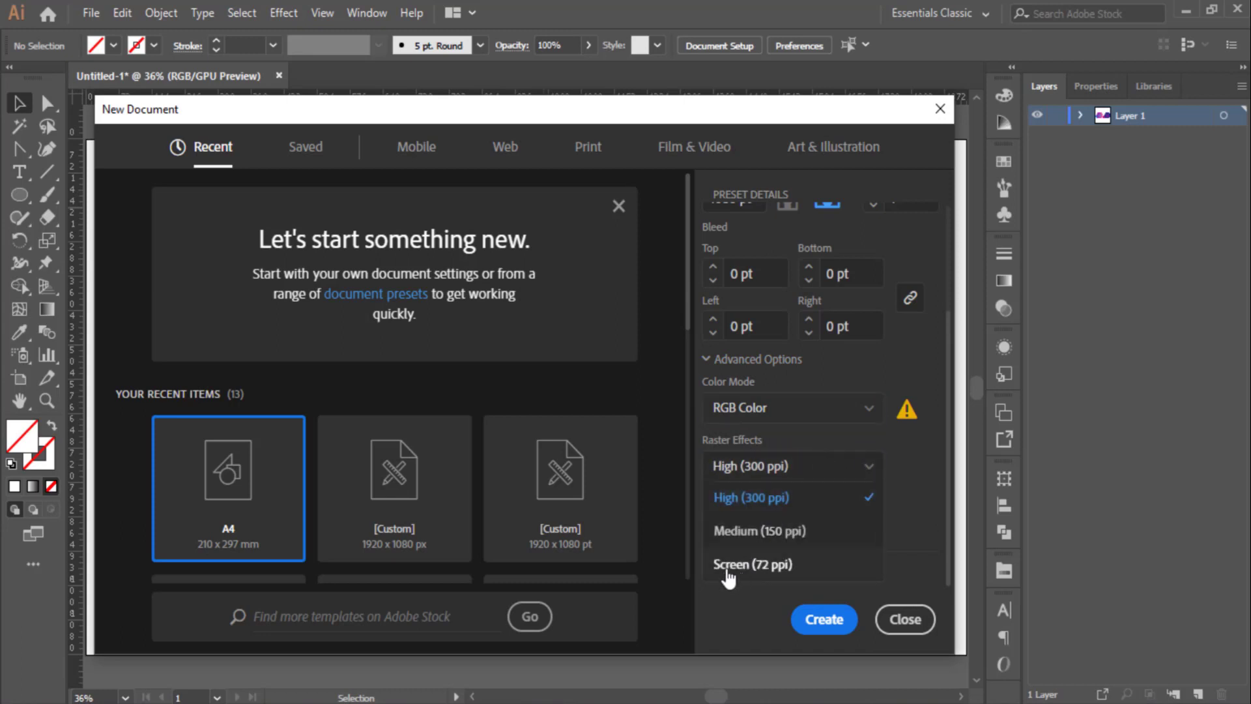
left_click(782, 572)
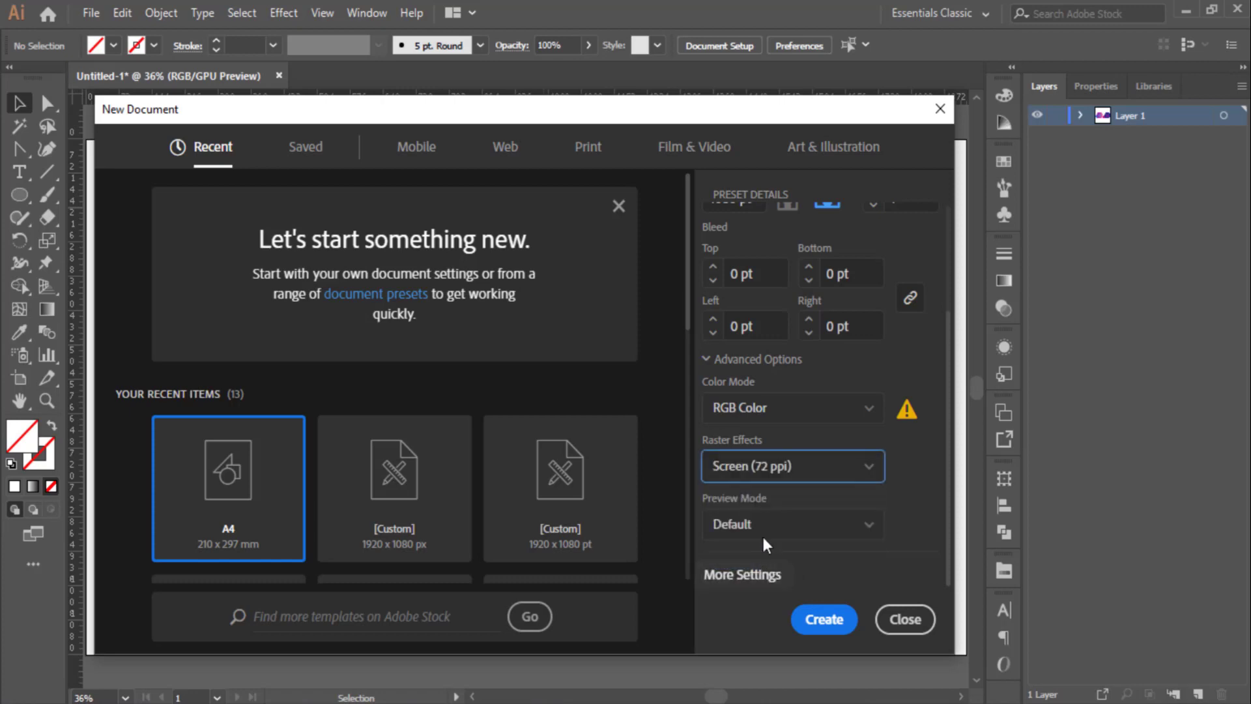
left_click(860, 524)
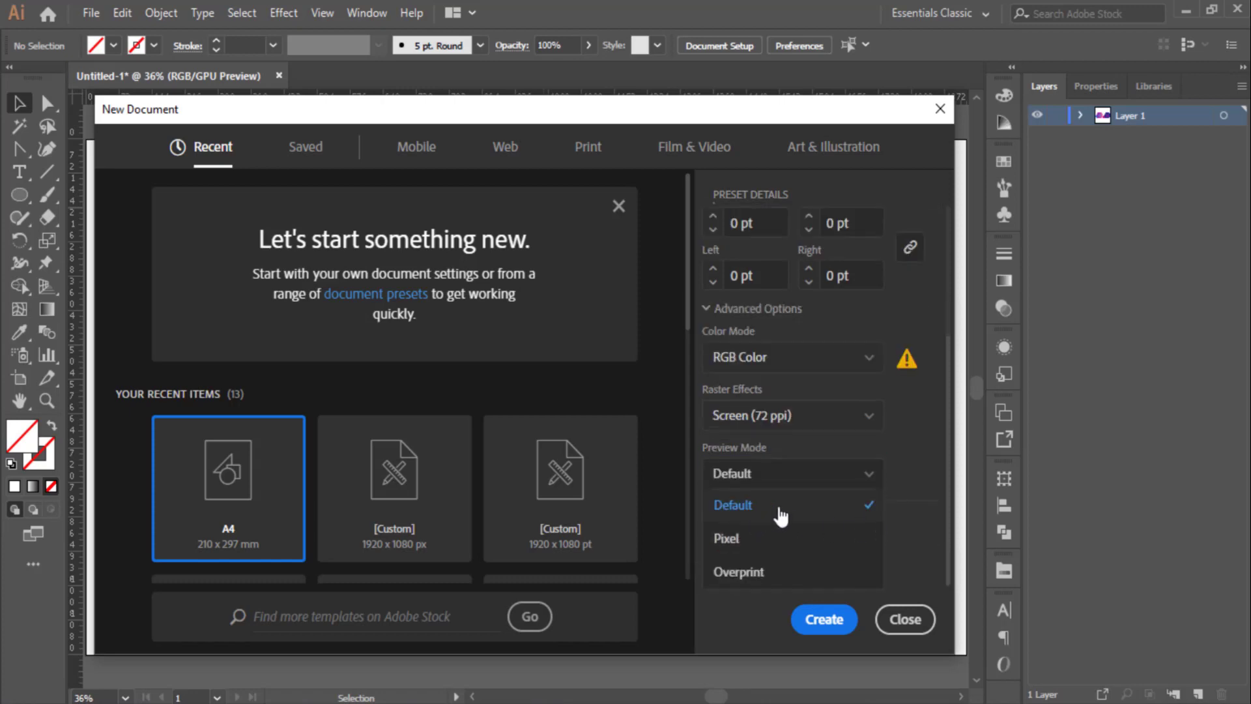
left_click(796, 509)
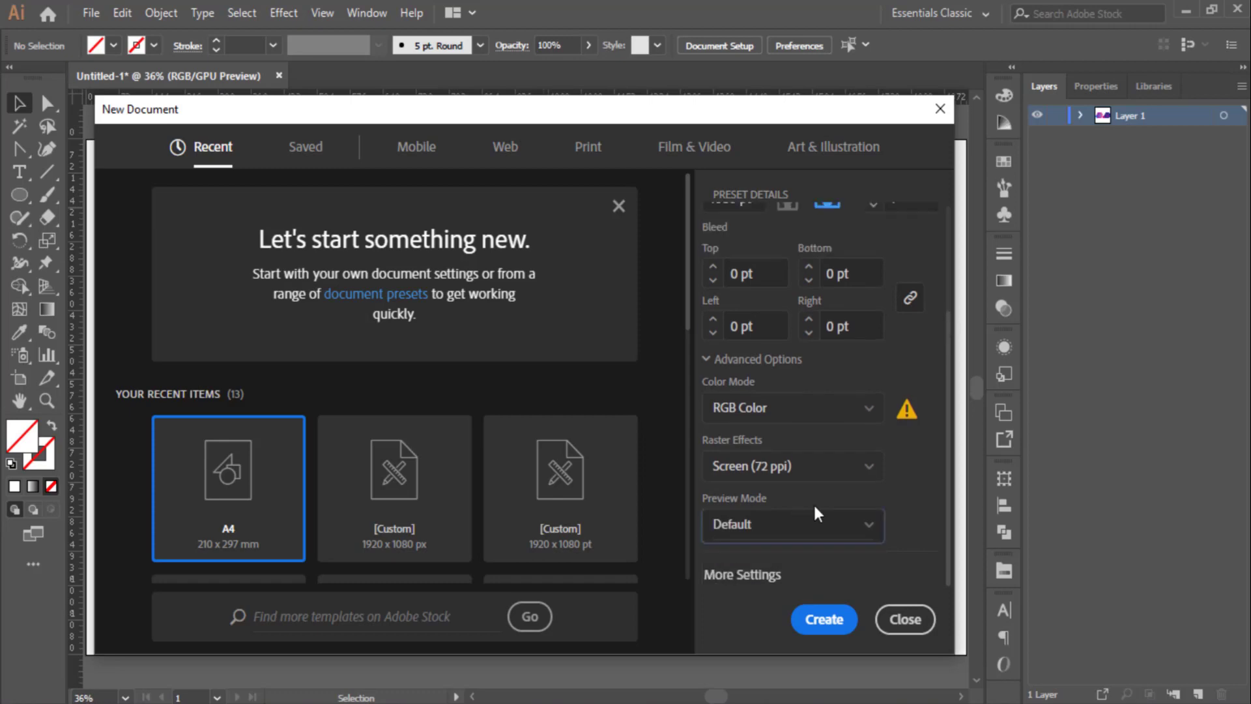
left_click(830, 622)
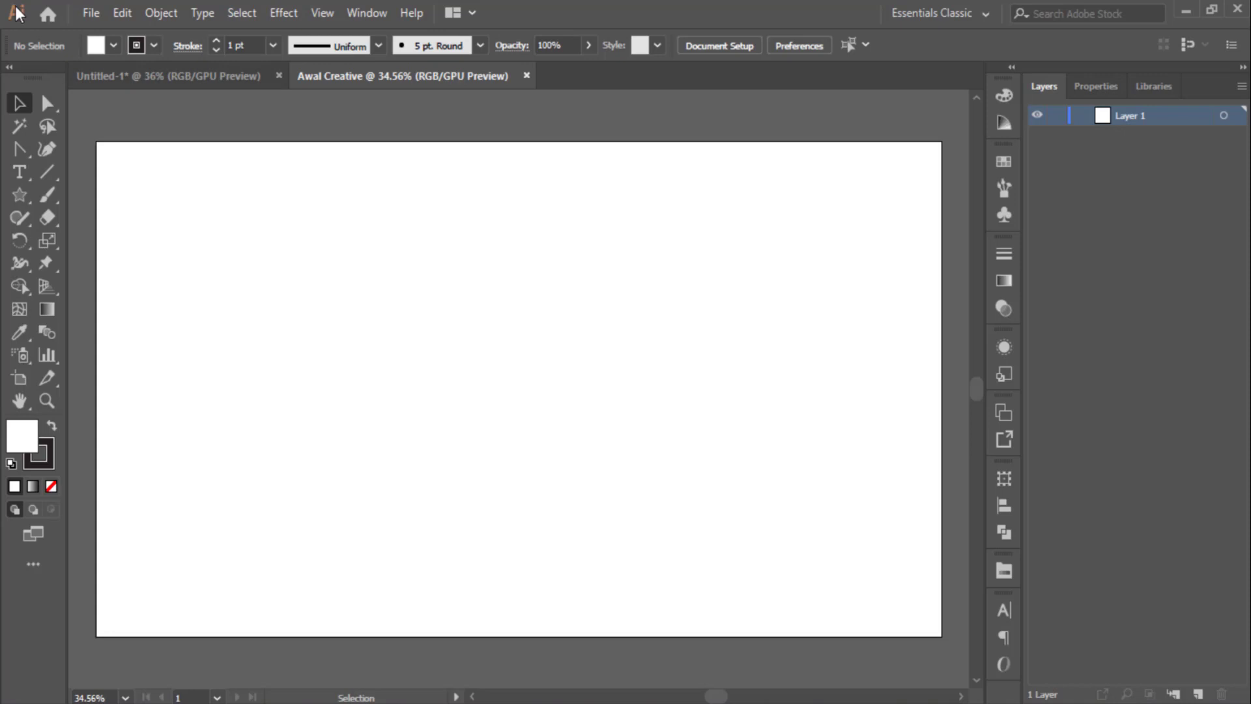
- Activate the Star tool and set the drawing colours to no fill and a CMYK Cyan stroke
left_click(25, 201)
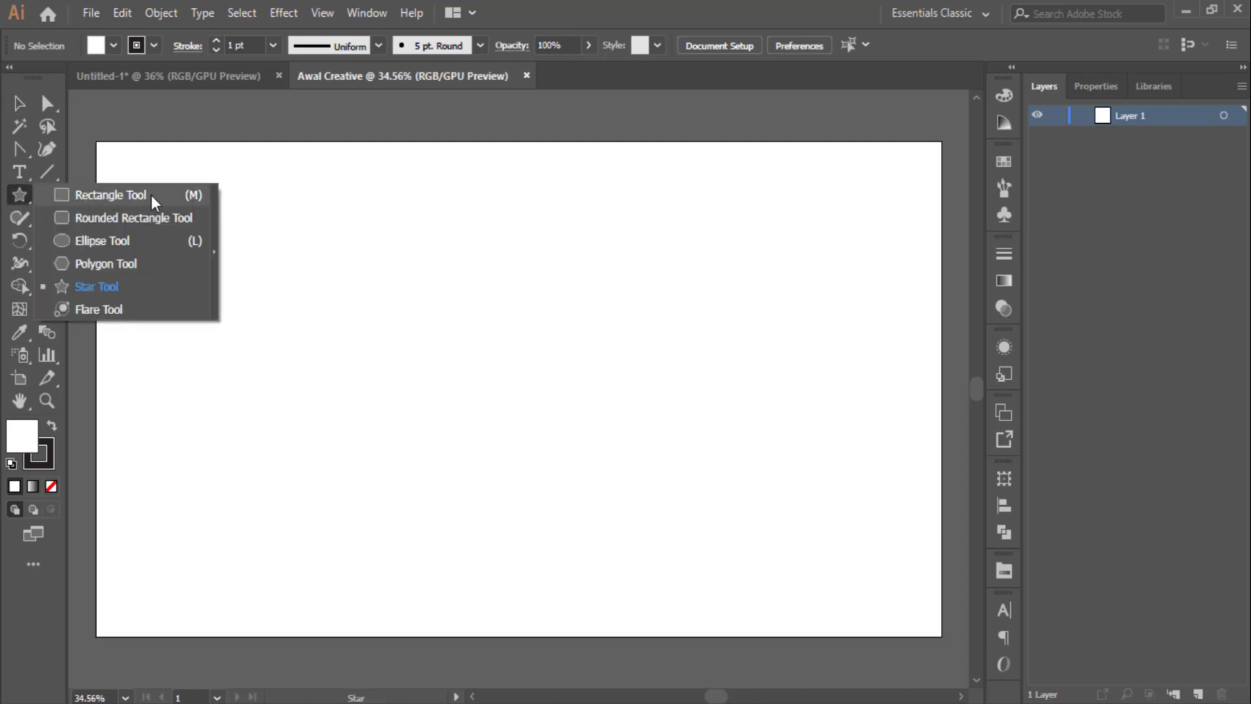
left_click(151, 195)
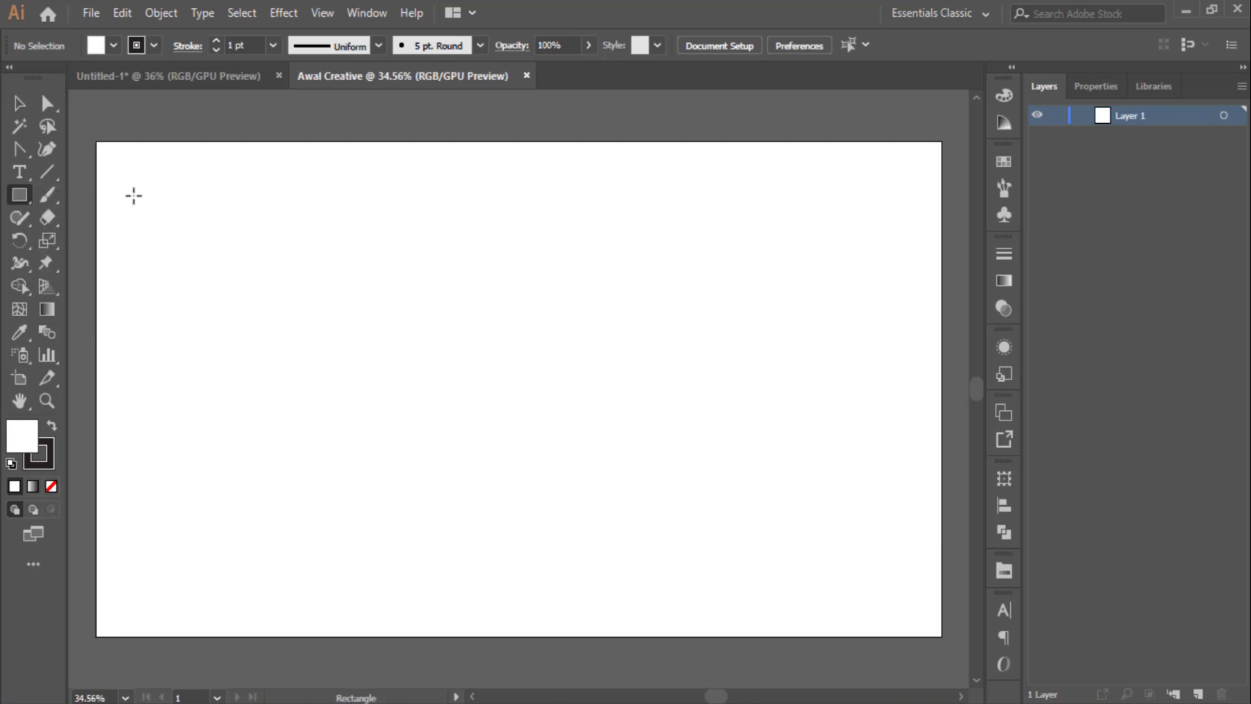
left_click(28, 202)
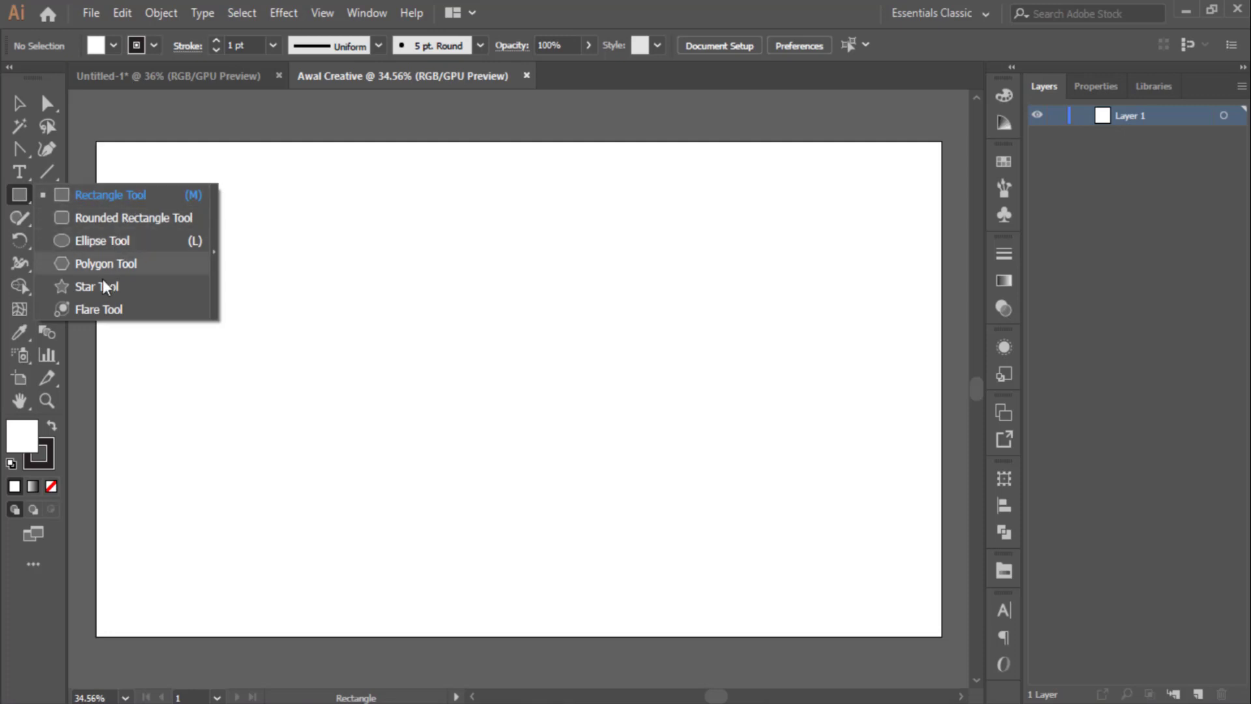
left_click(69, 285)
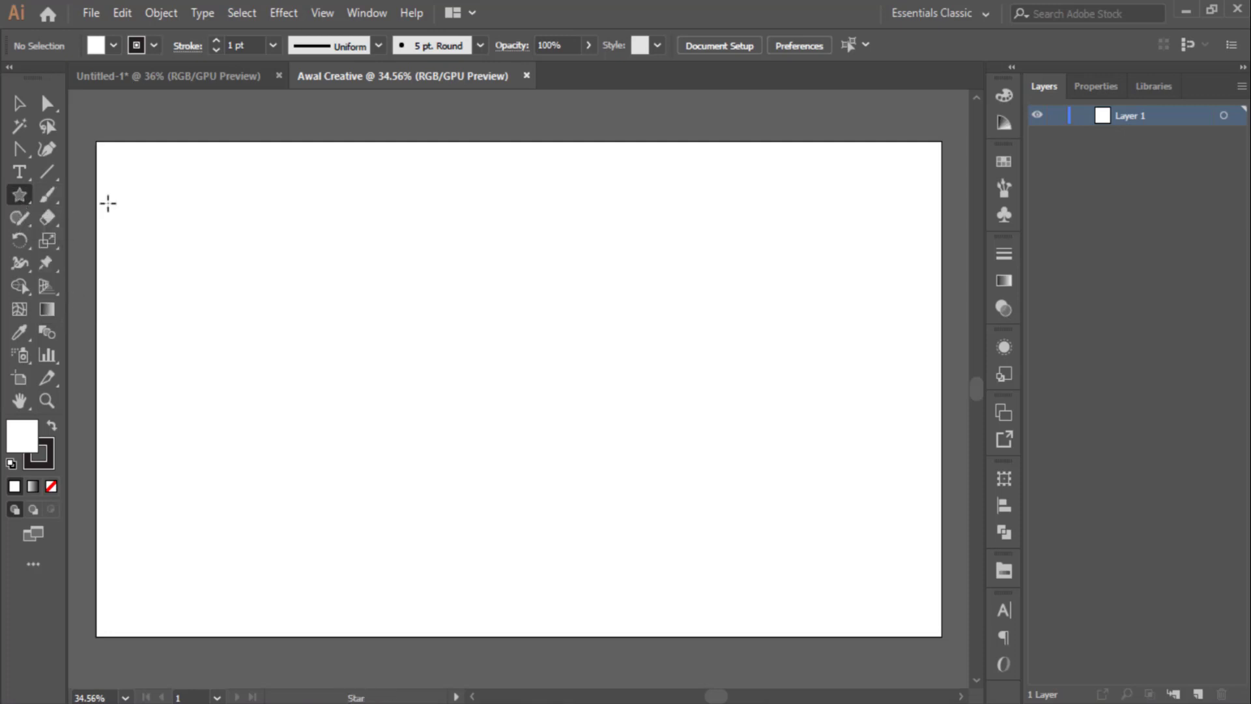
left_click(113, 46)
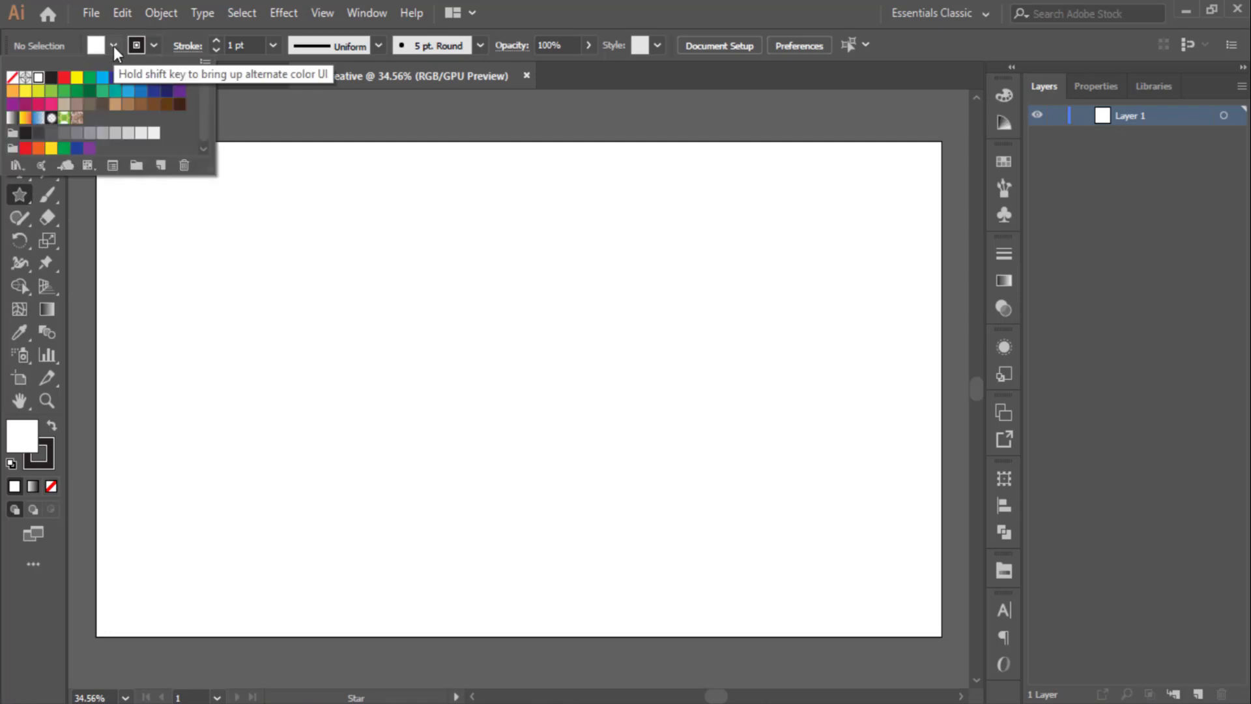
left_click(13, 77)
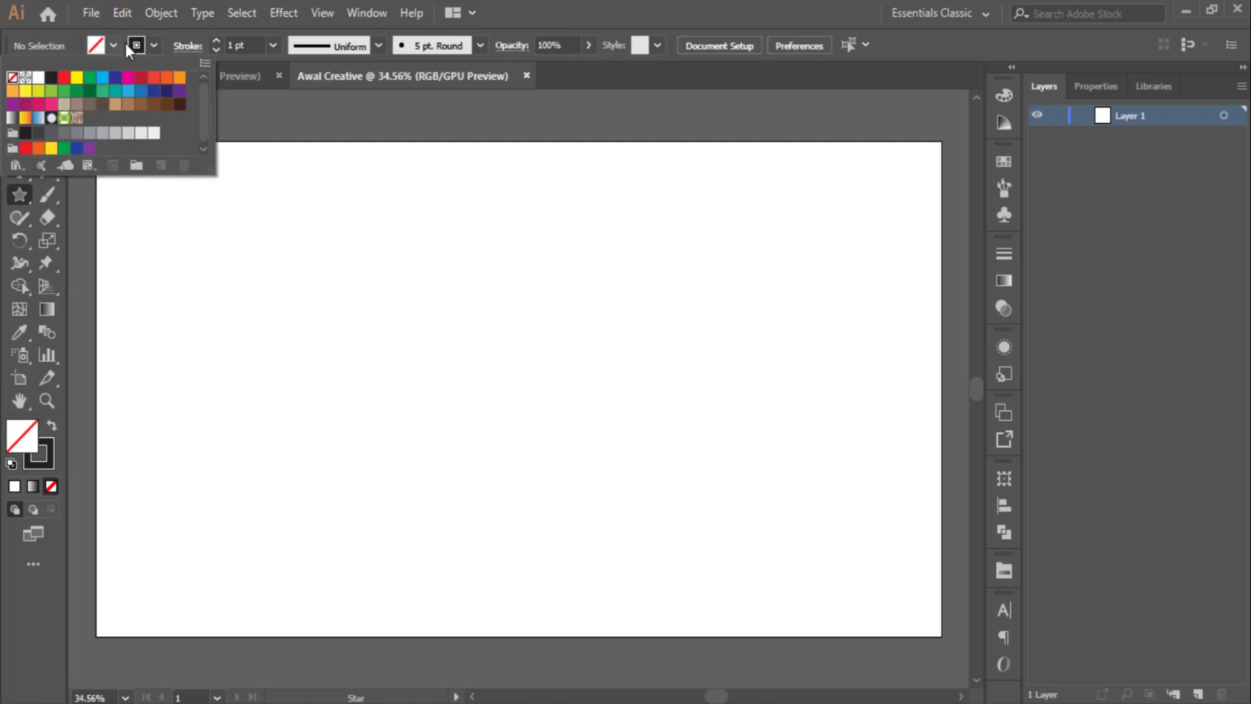
left_click(155, 45)
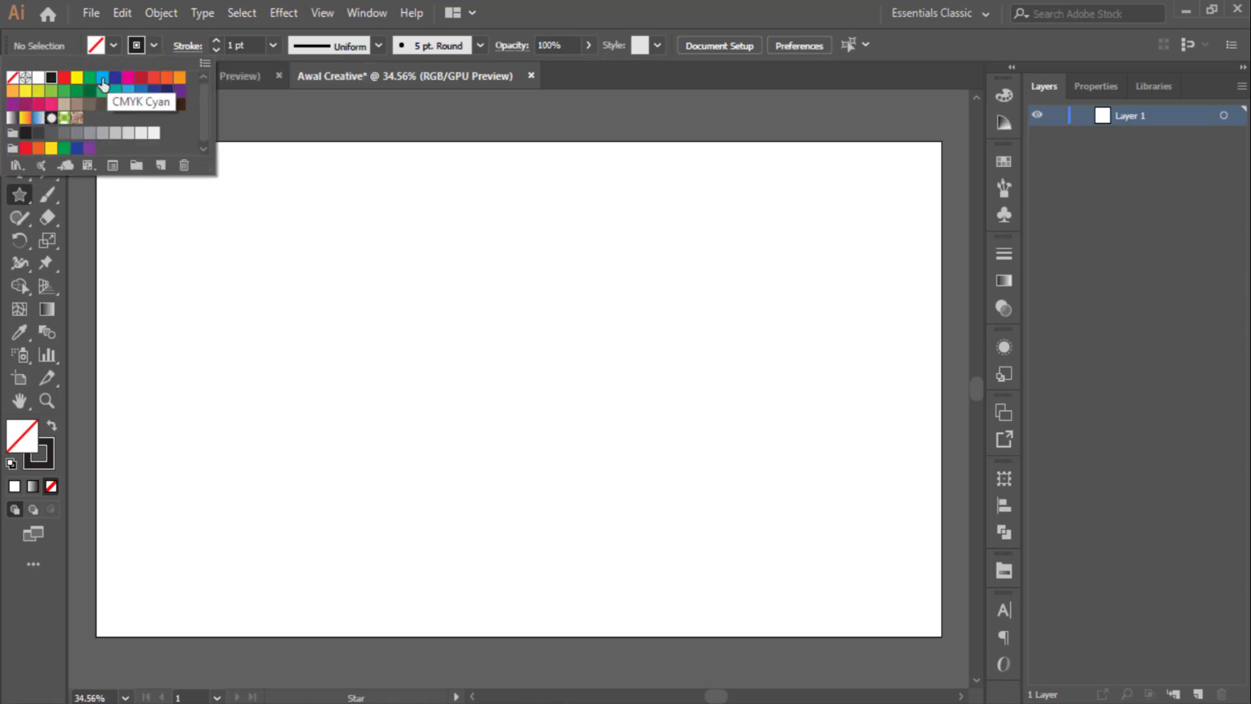
left_click(103, 81)
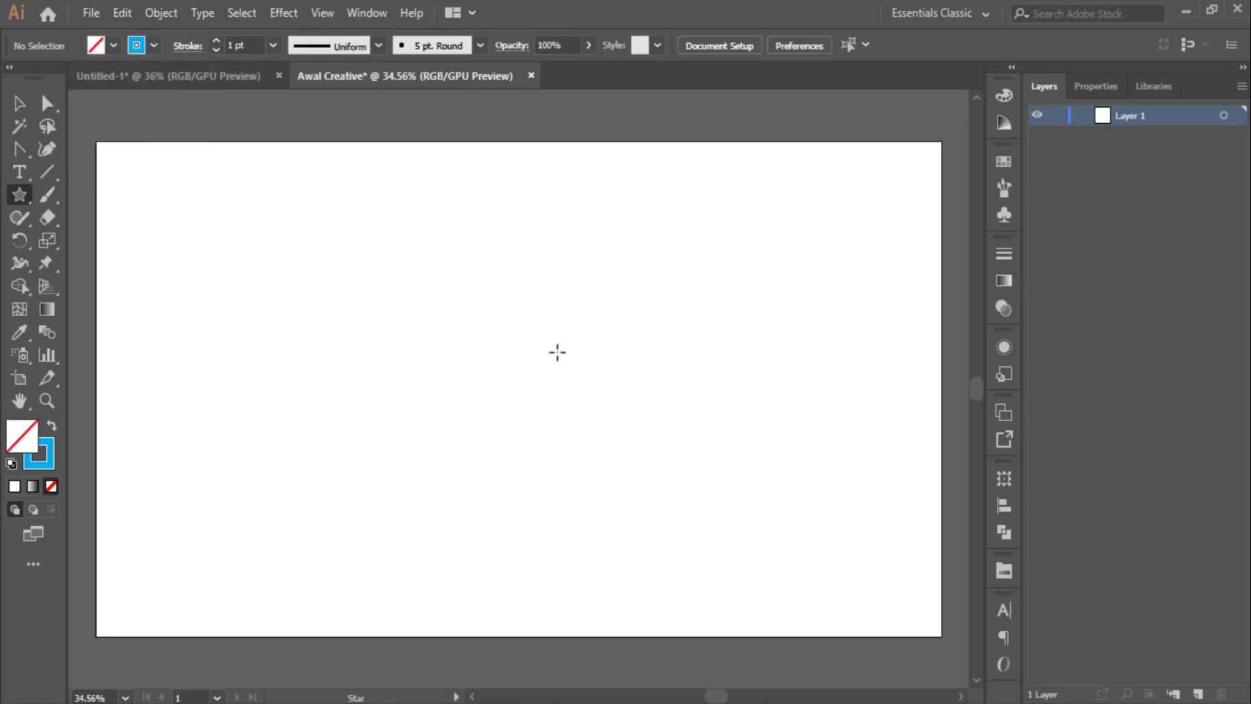
- Create a 20-point star with radius 1 of 165 pt and radius 2 of 135 pt near the middle of the artboard
left_click(481, 366)
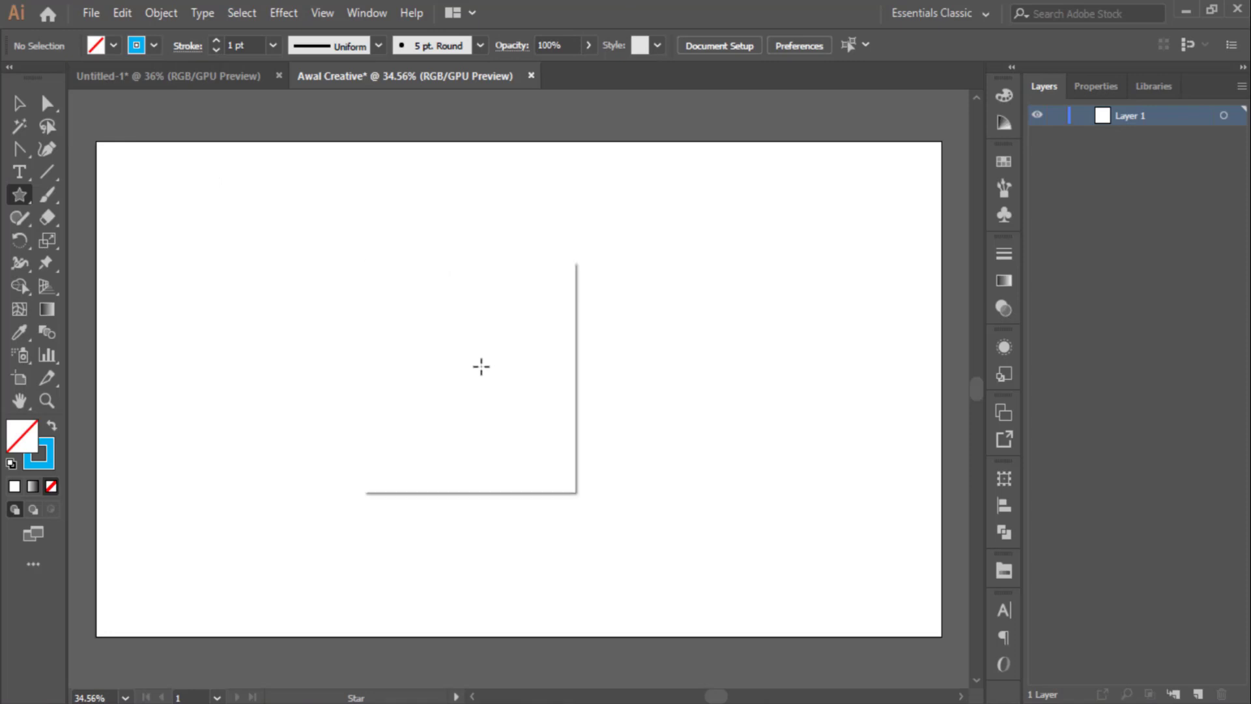
left_click_drag(459, 277, 528, 237)
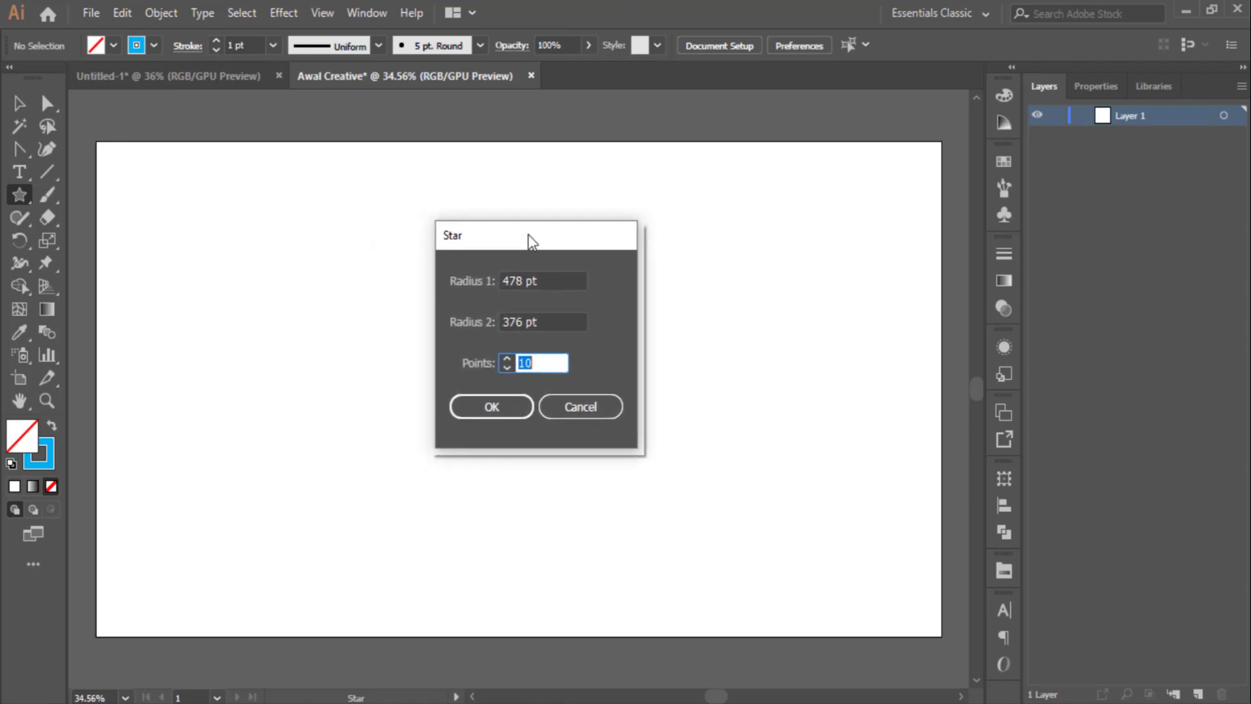
left_click(548, 280)
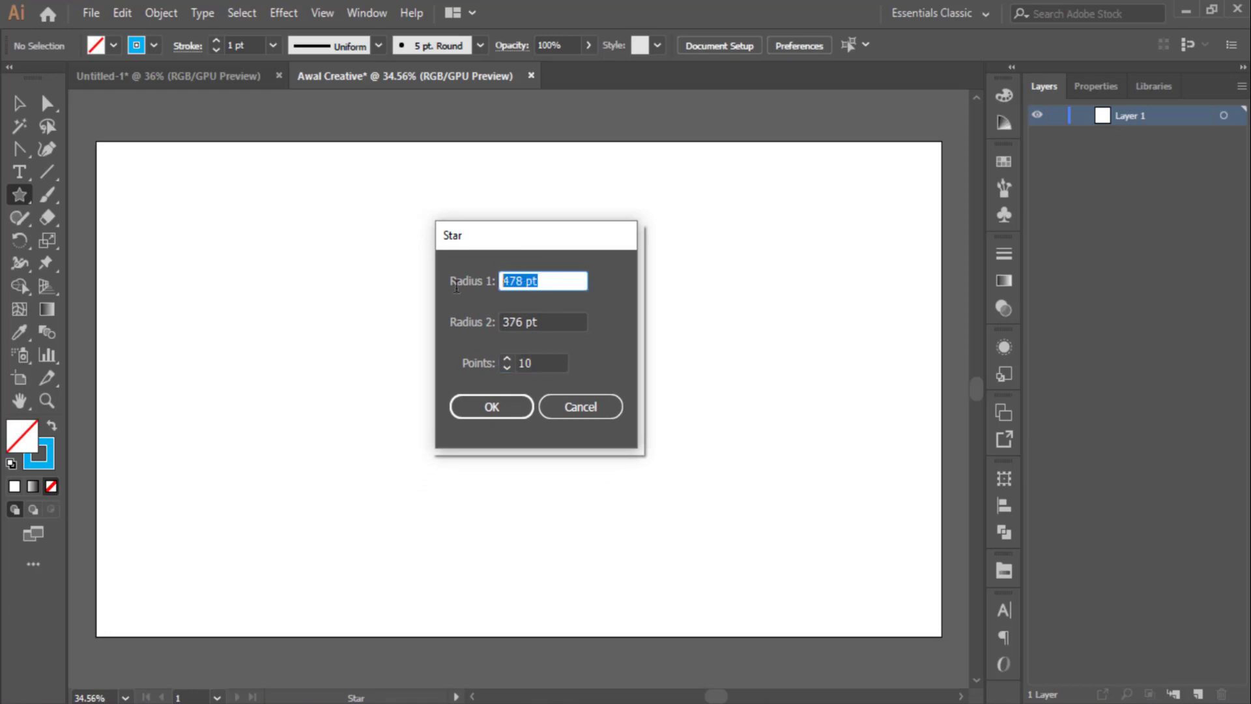
type("165")
left_click(555, 322)
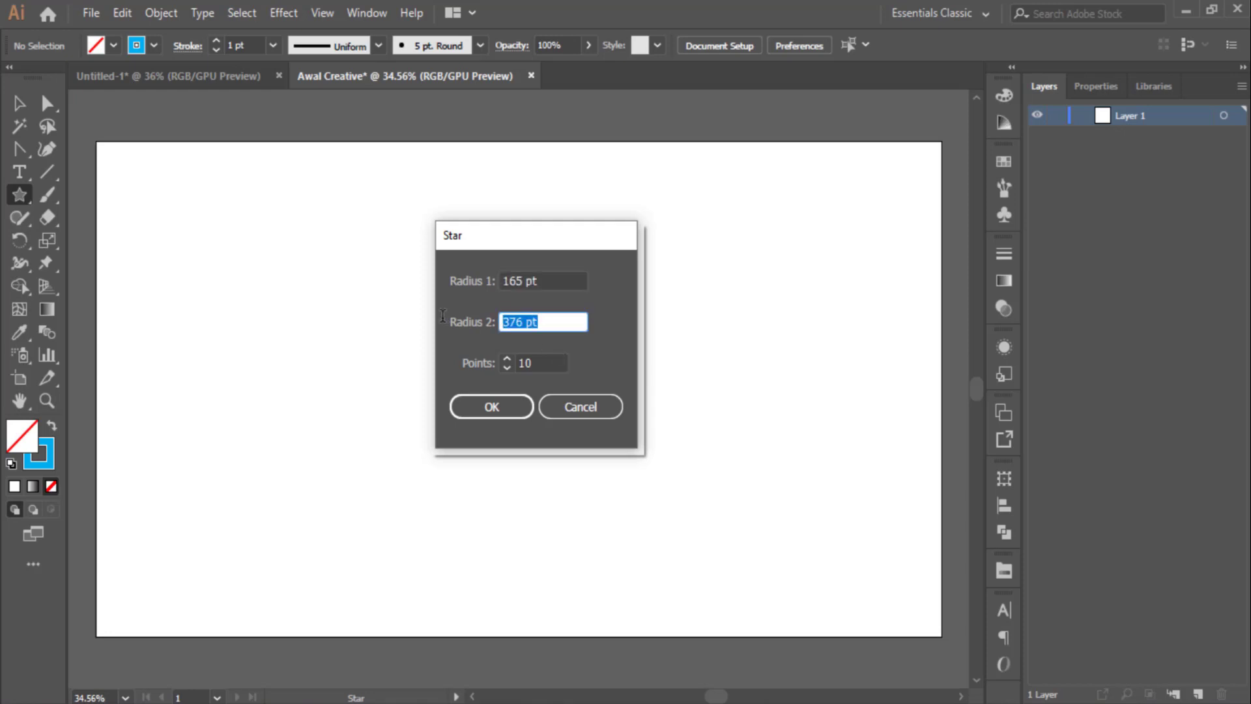
type("135")
key("Tab")
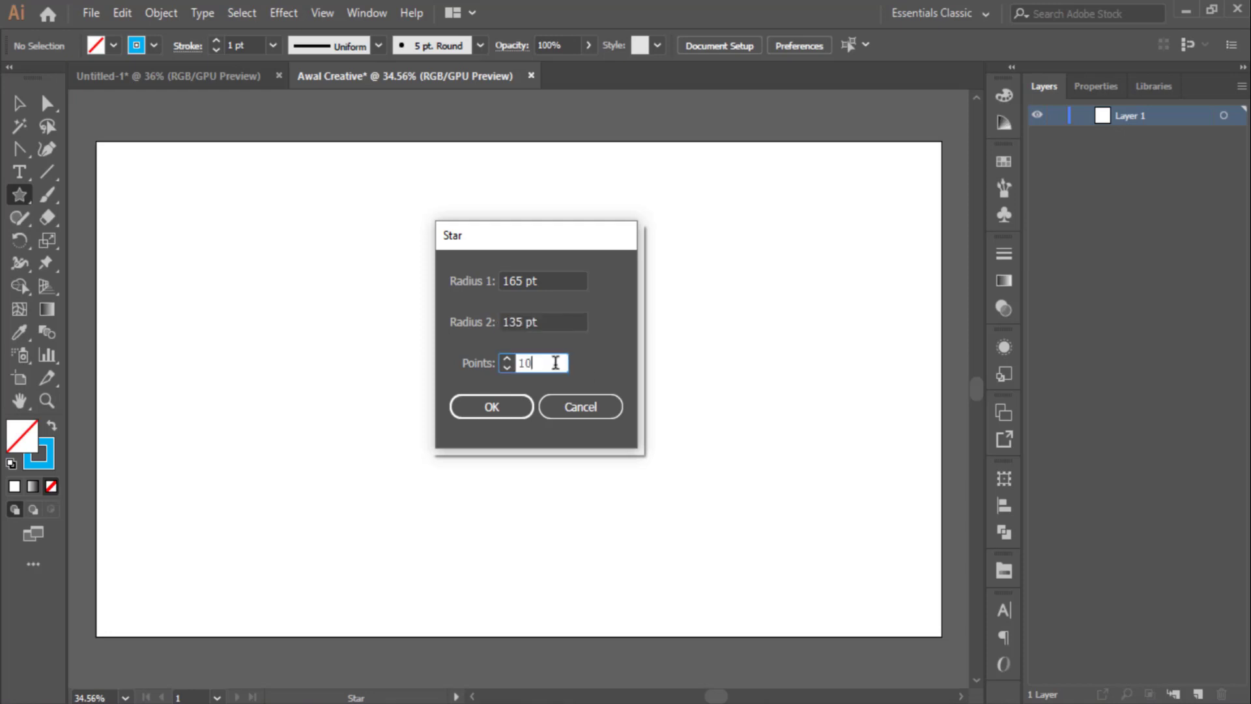
type("20")
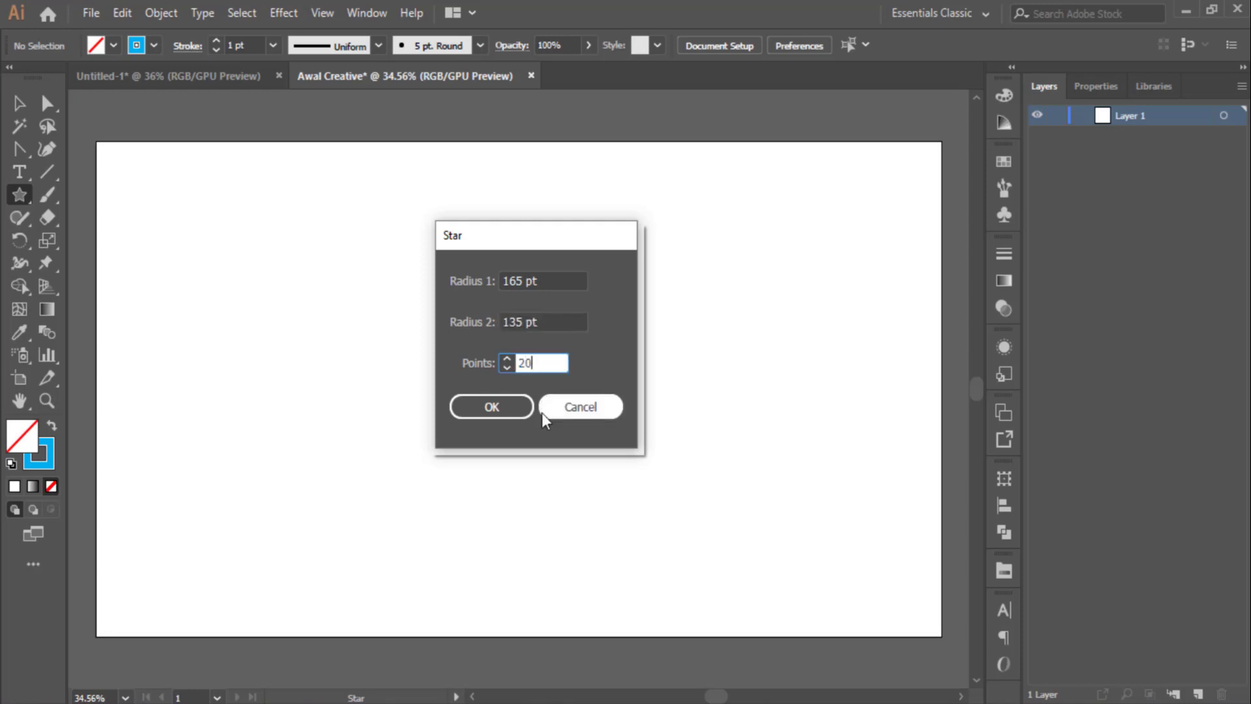
left_click(489, 406)
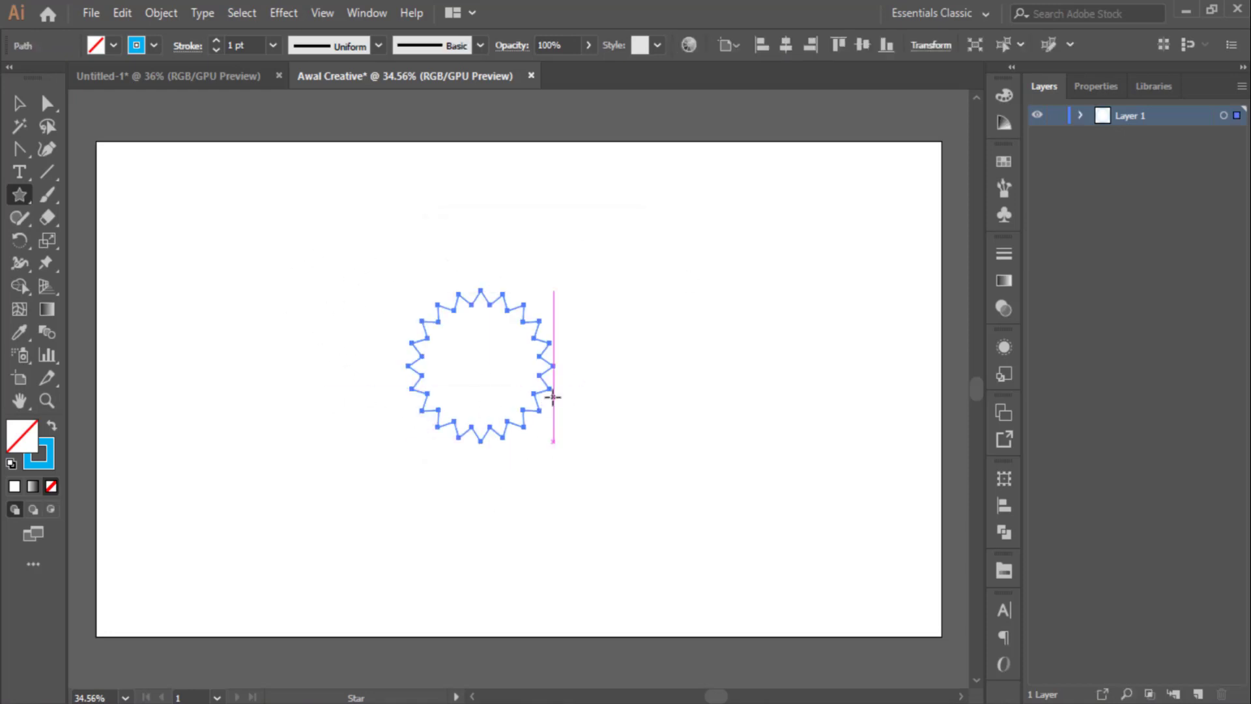
- Use the Anchor Point tool to curve the three inner corners just around and right of the star's topmost tip
left_click(47, 400)
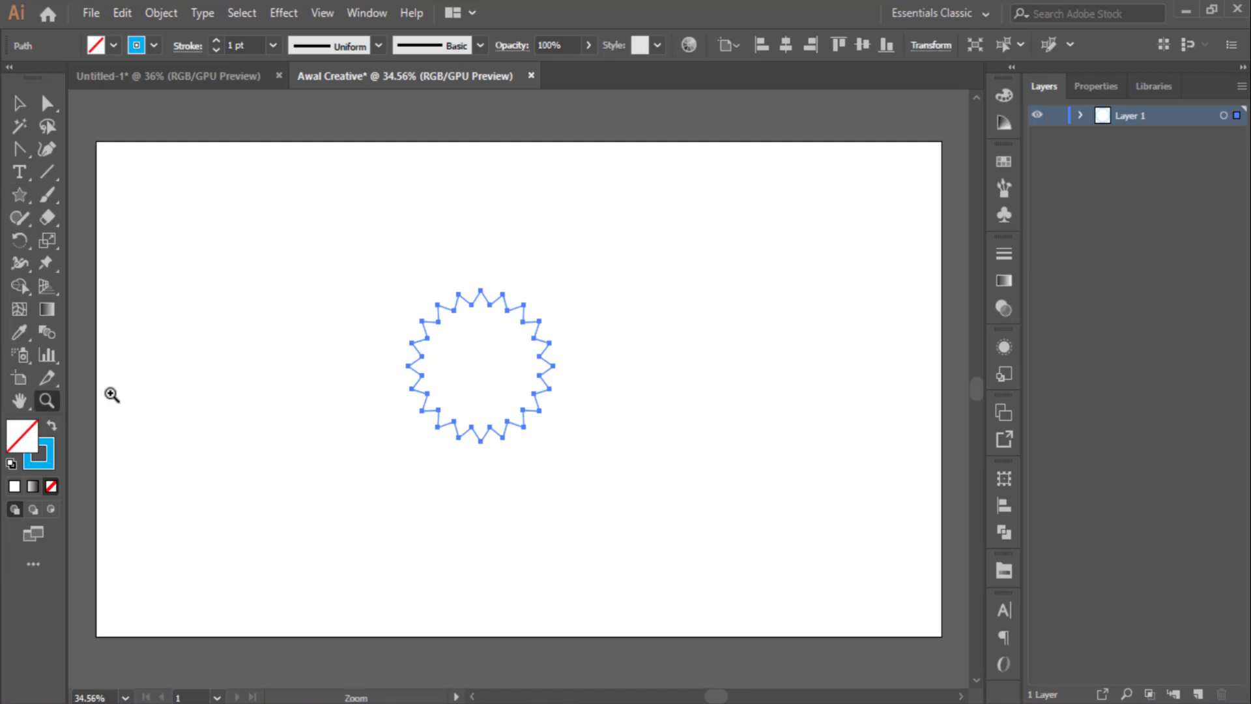
left_click(480, 386)
left_click(549, 363)
left_click(550, 364)
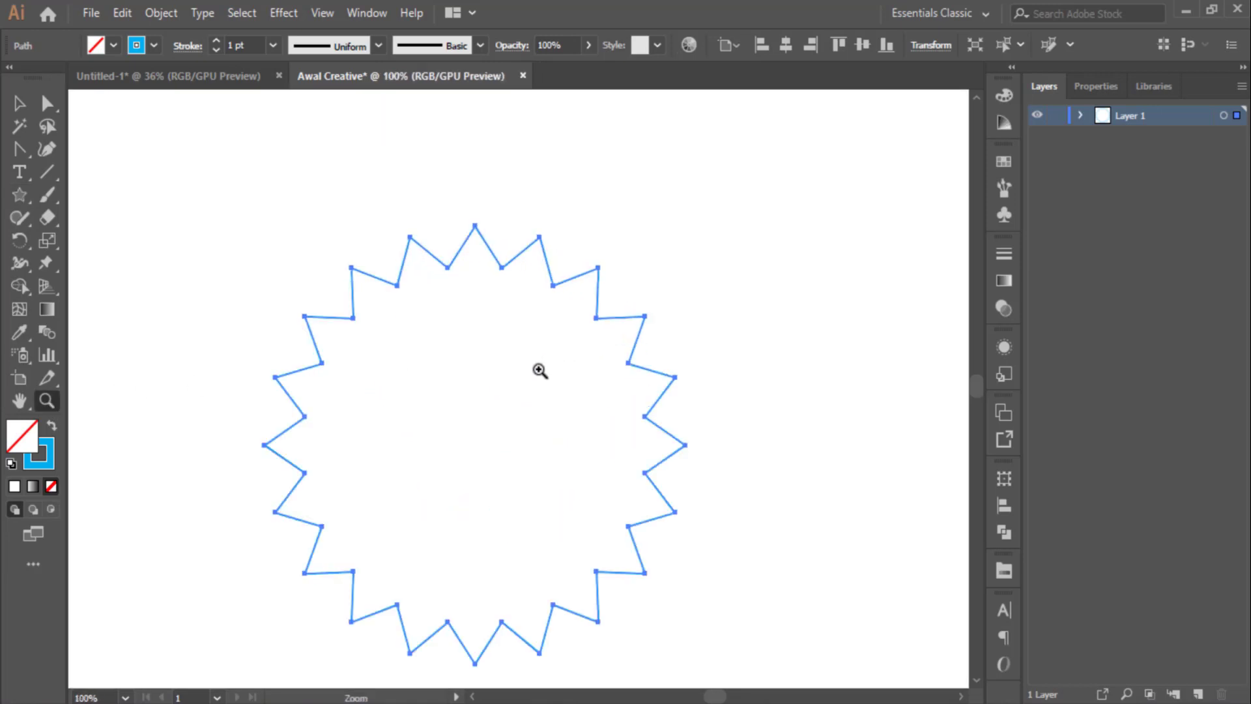
left_click(527, 405)
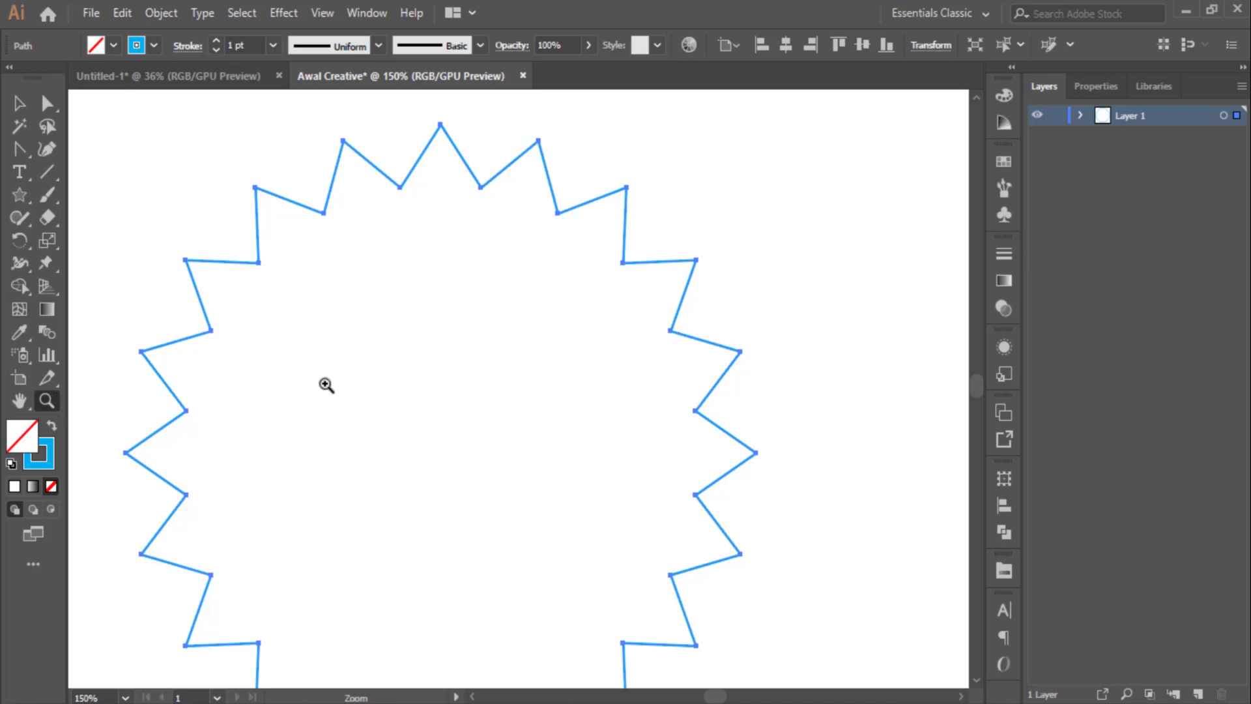
left_click(417, 391, "alt")
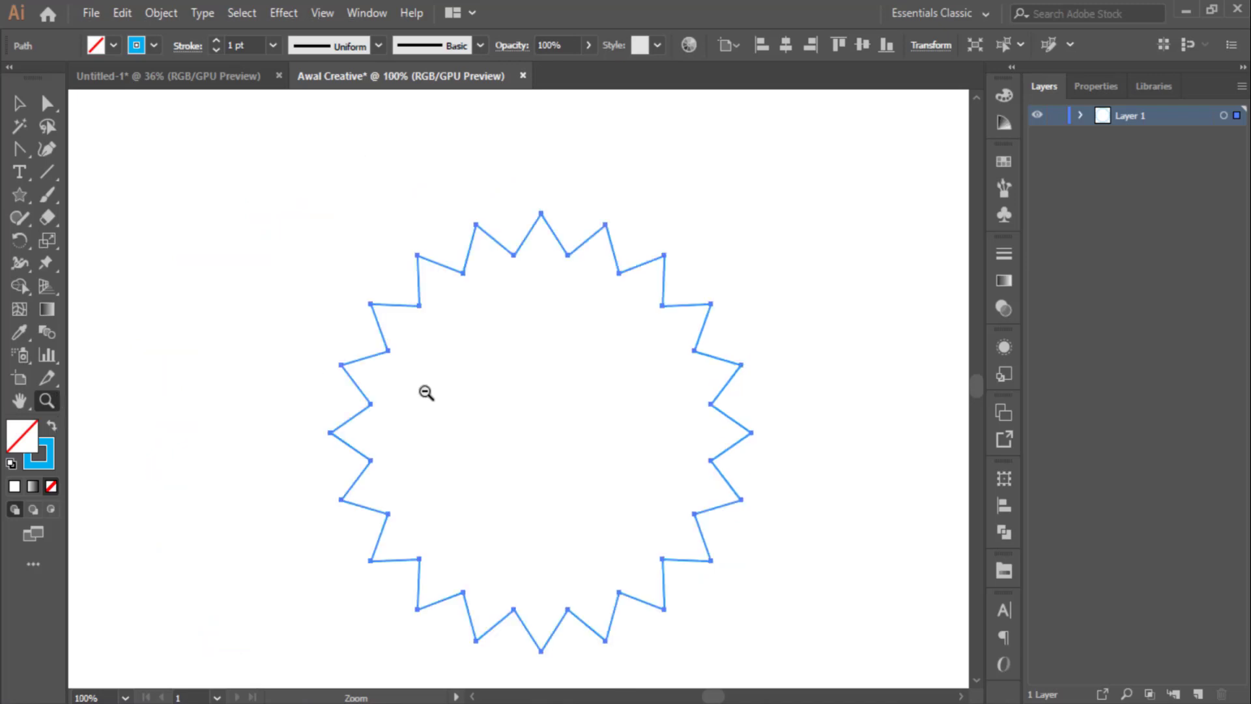
left_click(28, 151)
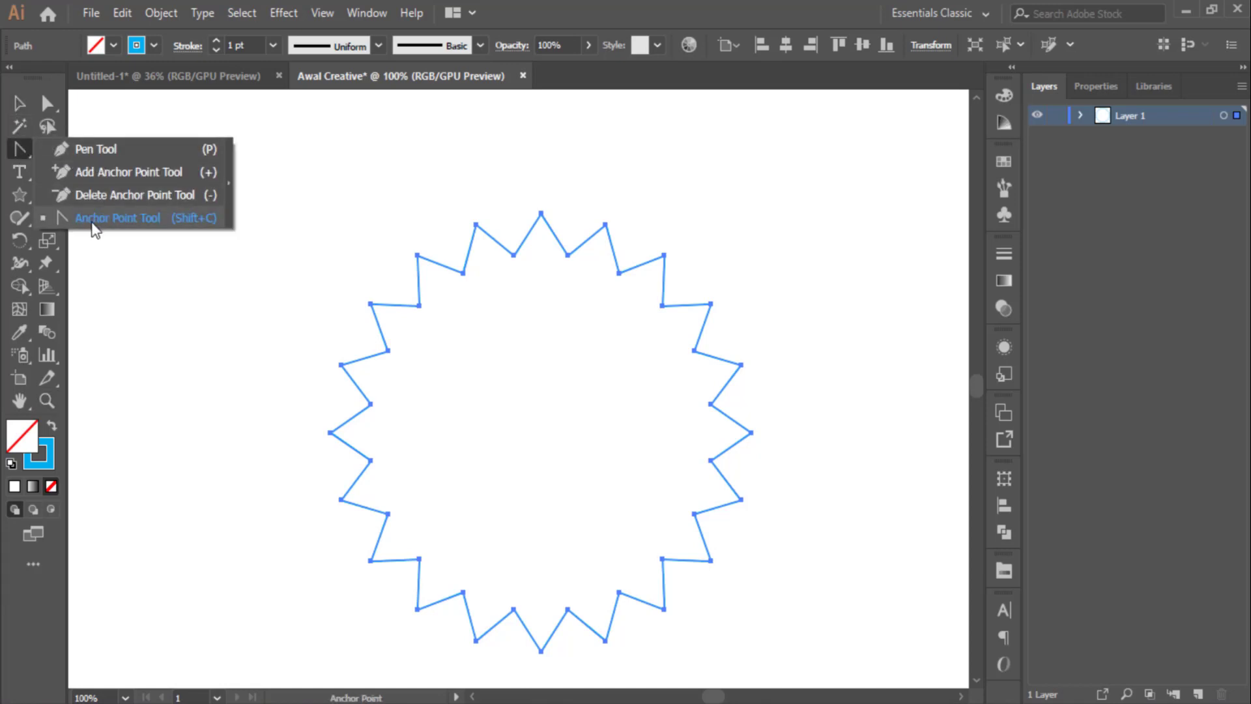
left_click(196, 219)
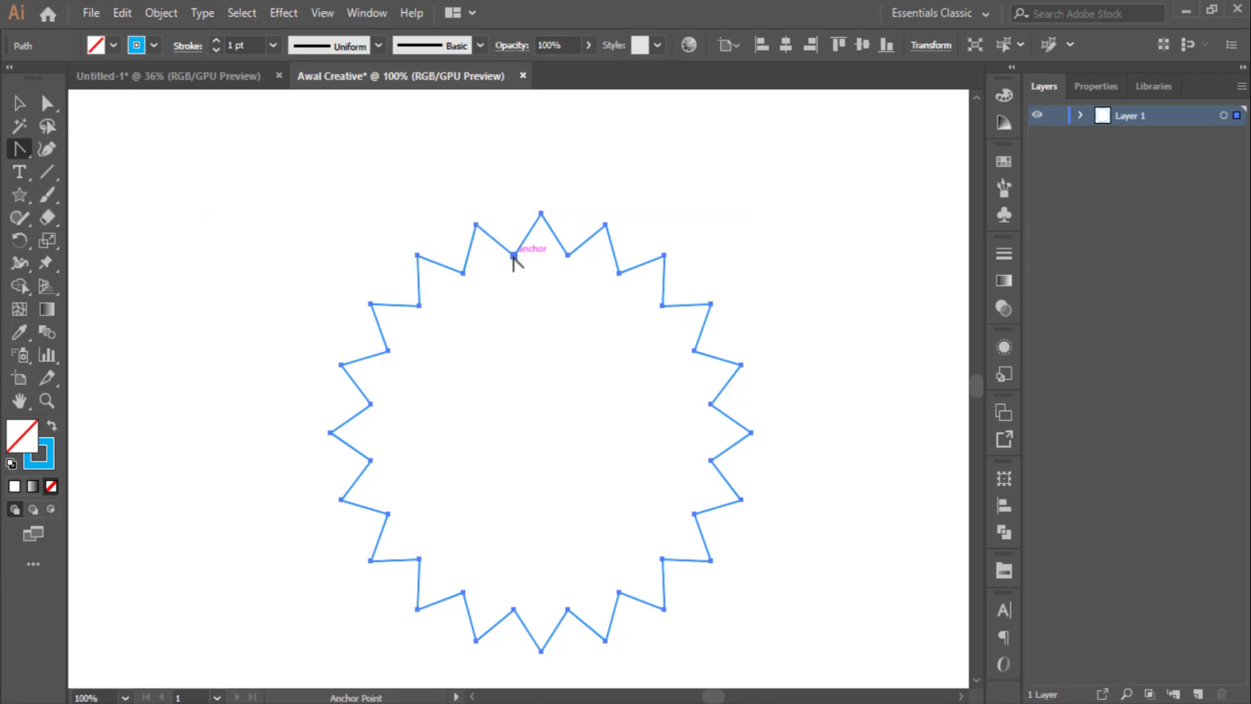
left_click_drag(513, 256, 632, 283)
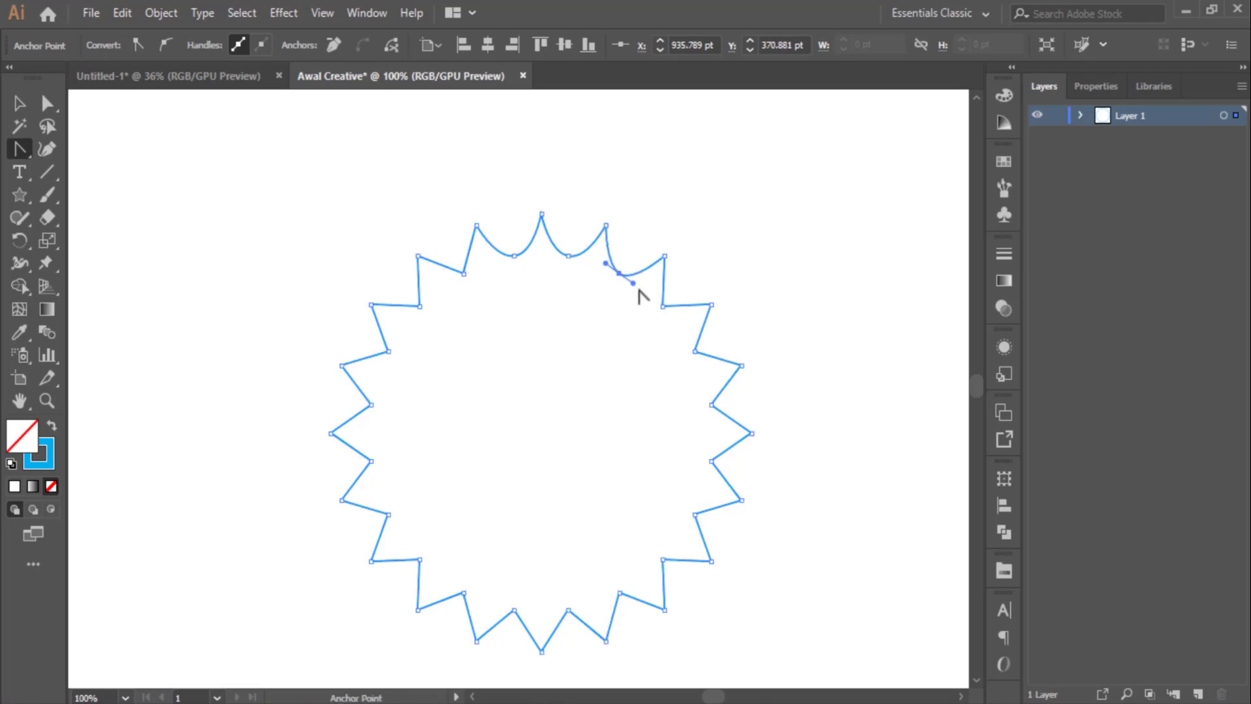
- Round all the outer tips of the star into smooth lobes, working clockwise from the topmost tip
left_click_drag(542, 213, 679, 267)
left_click_drag(712, 304, 721, 322)
left_click_drag(742, 365, 751, 389)
left_click_drag(752, 433, 752, 463)
left_click_drag(741, 500, 735, 530)
left_click_drag(712, 561, 698, 580)
left_click_drag(665, 611, 642, 622)
left_click_drag(607, 641, 450, 630)
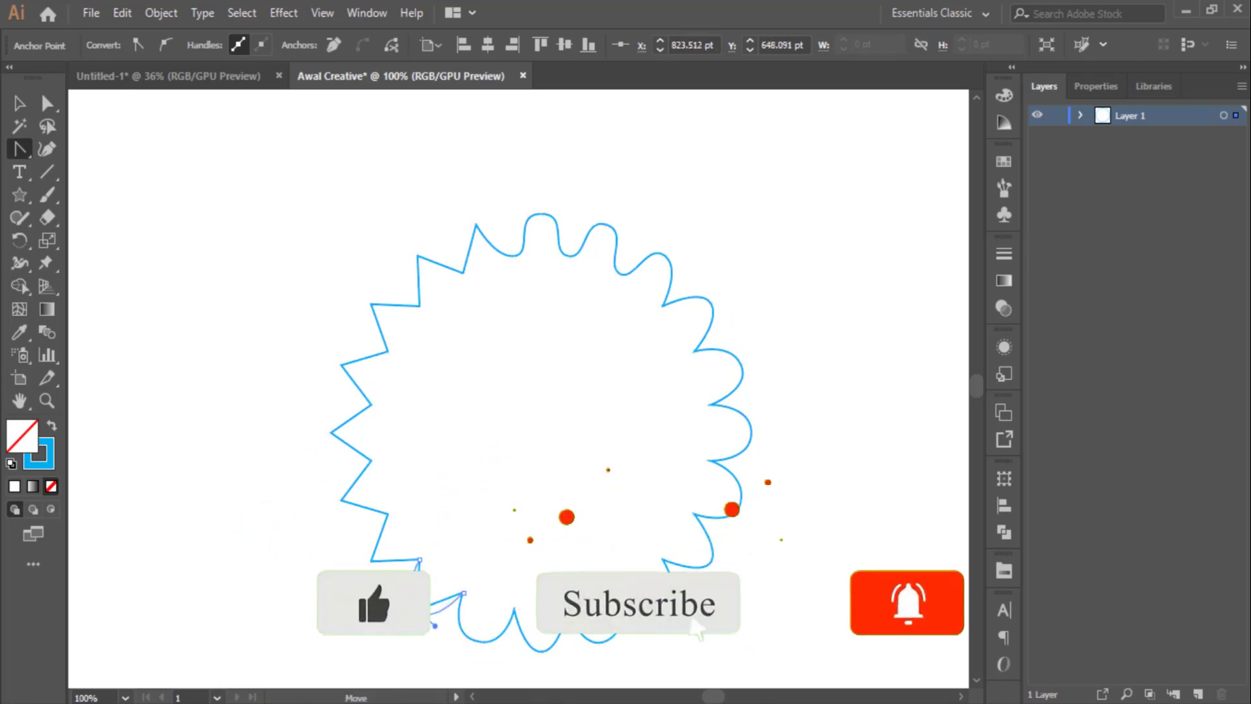
left_click_drag(371, 561, 362, 546)
left_click_drag(342, 501, 331, 479)
left_click_drag(331, 433, 331, 410)
left_click_drag(342, 365, 342, 344)
left_click_drag(371, 304, 491, 218)
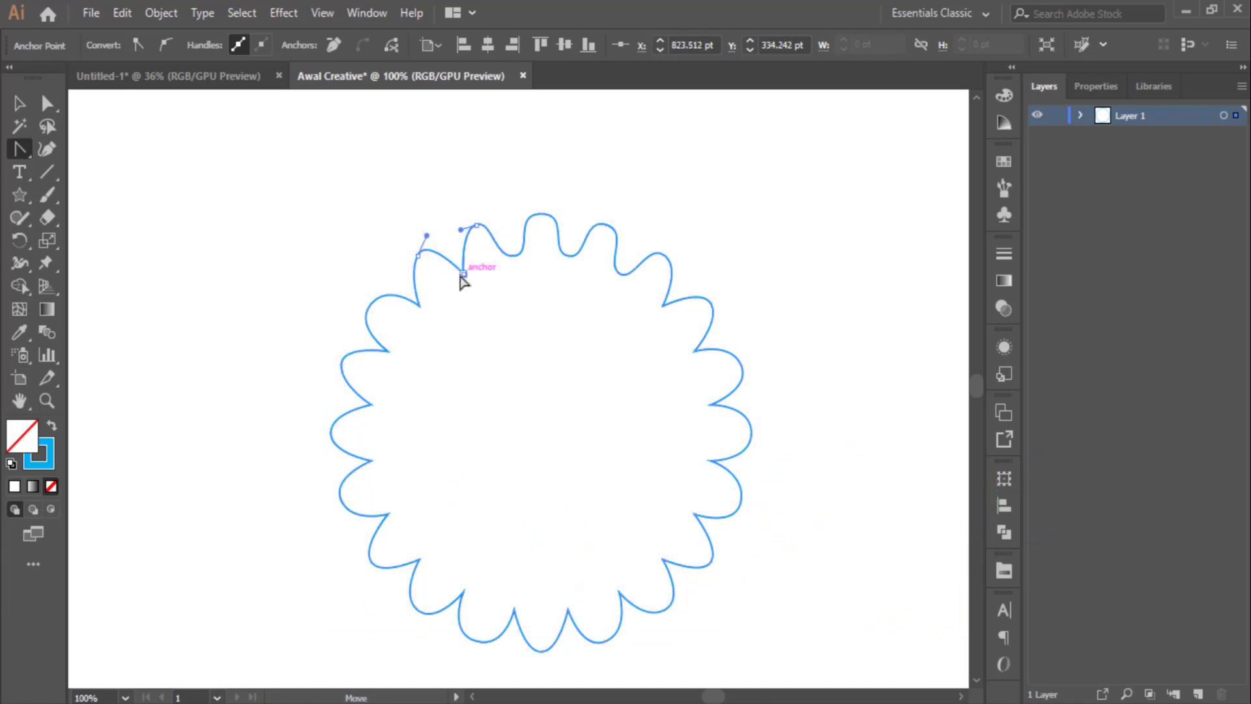
- Smooth the remaining inner corners counterclockwise around the star to form a continuous wavy outline, and deselect the shape
left_click_drag(476, 264, 477, 266)
left_click_drag(419, 305, 428, 292)
left_click_drag(388, 352, 392, 338)
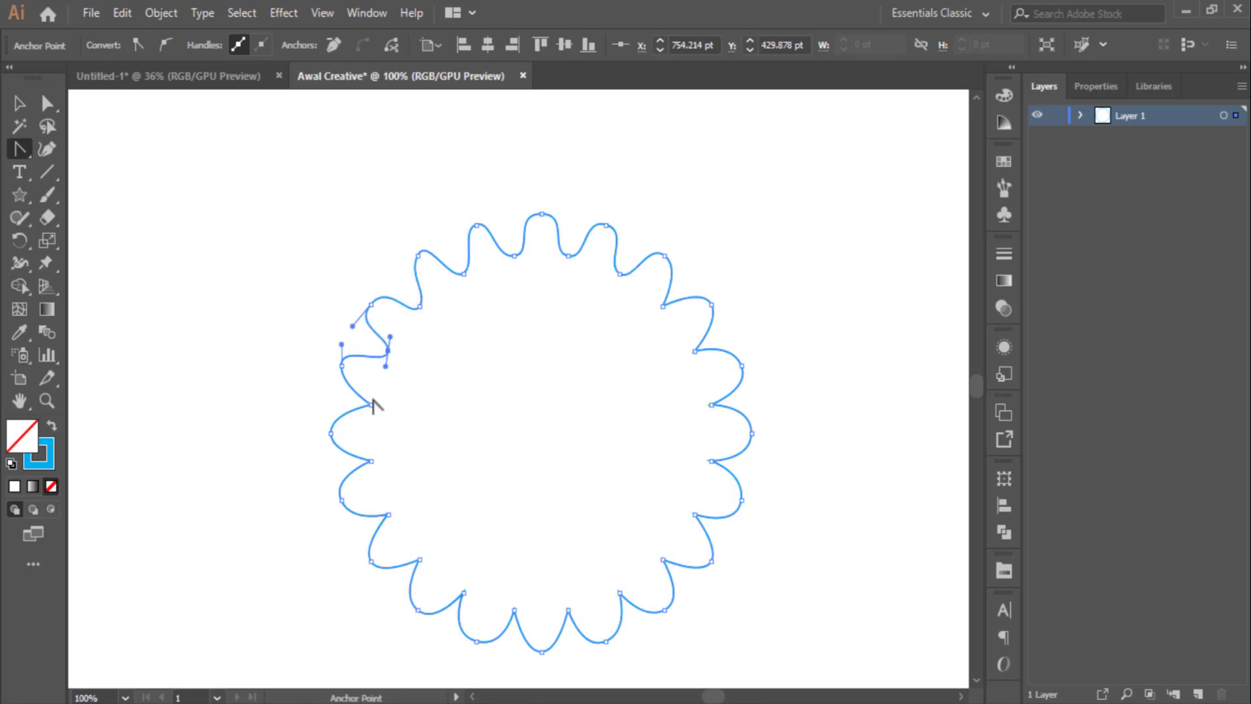
left_click_drag(371, 405, 371, 385)
left_click_drag(370, 461, 372, 445)
left_click_drag(389, 515, 386, 495)
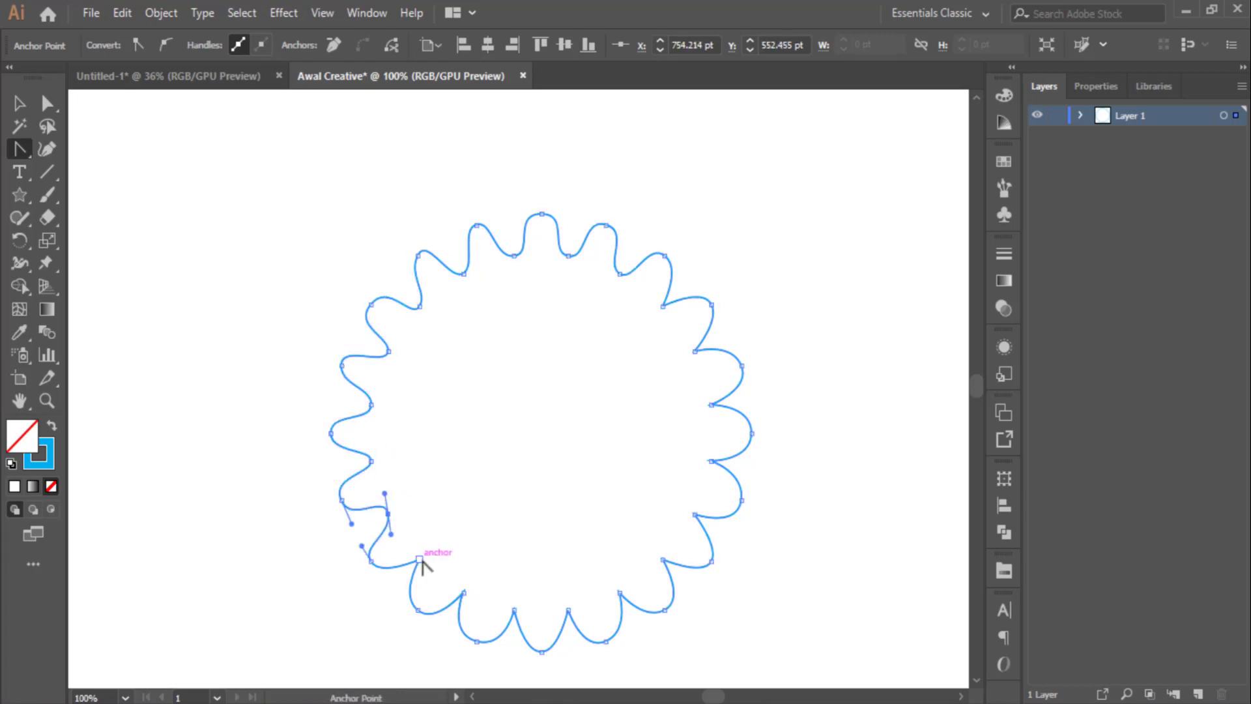
left_click_drag(419, 559, 413, 543)
left_click_drag(463, 593, 450, 575)
left_click_drag(514, 610, 494, 607)
left_click_drag(569, 610, 552, 614)
left_click_drag(620, 592, 604, 603)
left_click_drag(662, 559, 651, 572)
left_click_drag(695, 514, 686, 530)
left_click_drag(711, 461, 706, 477)
left_click_drag(711, 405, 711, 427)
left_click_drag(694, 352, 702, 371)
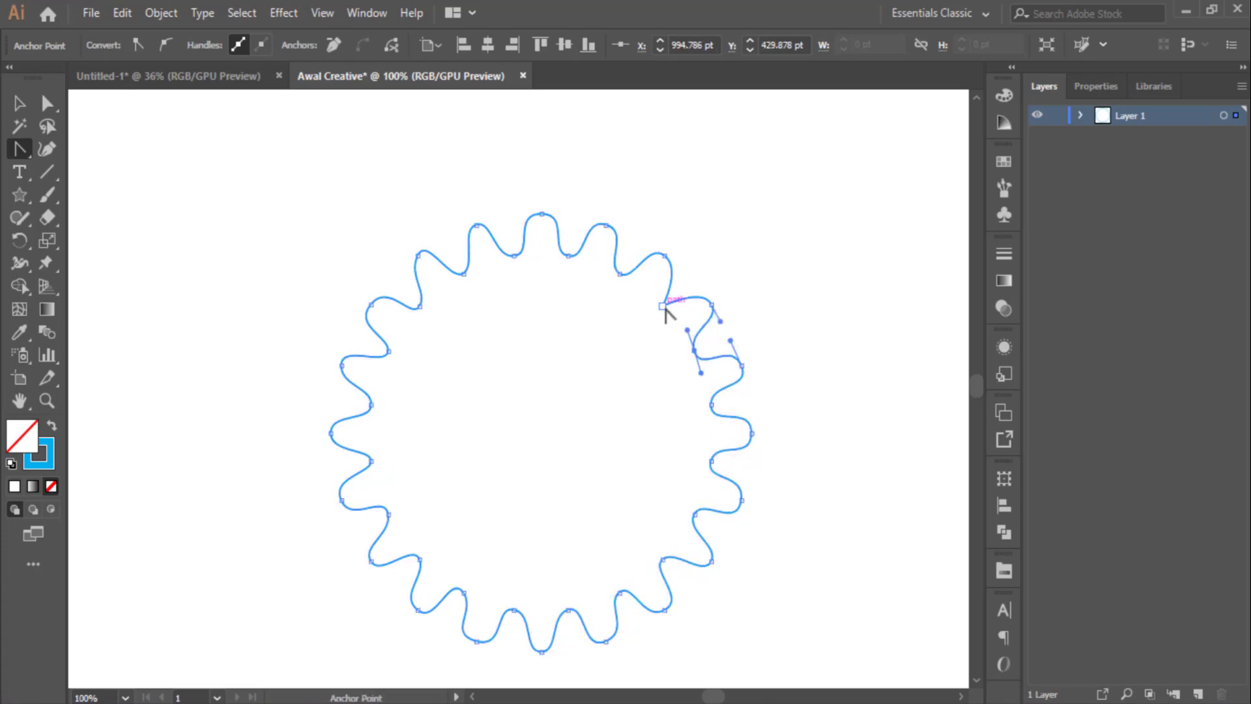
left_click_drag(663, 305, 672, 323)
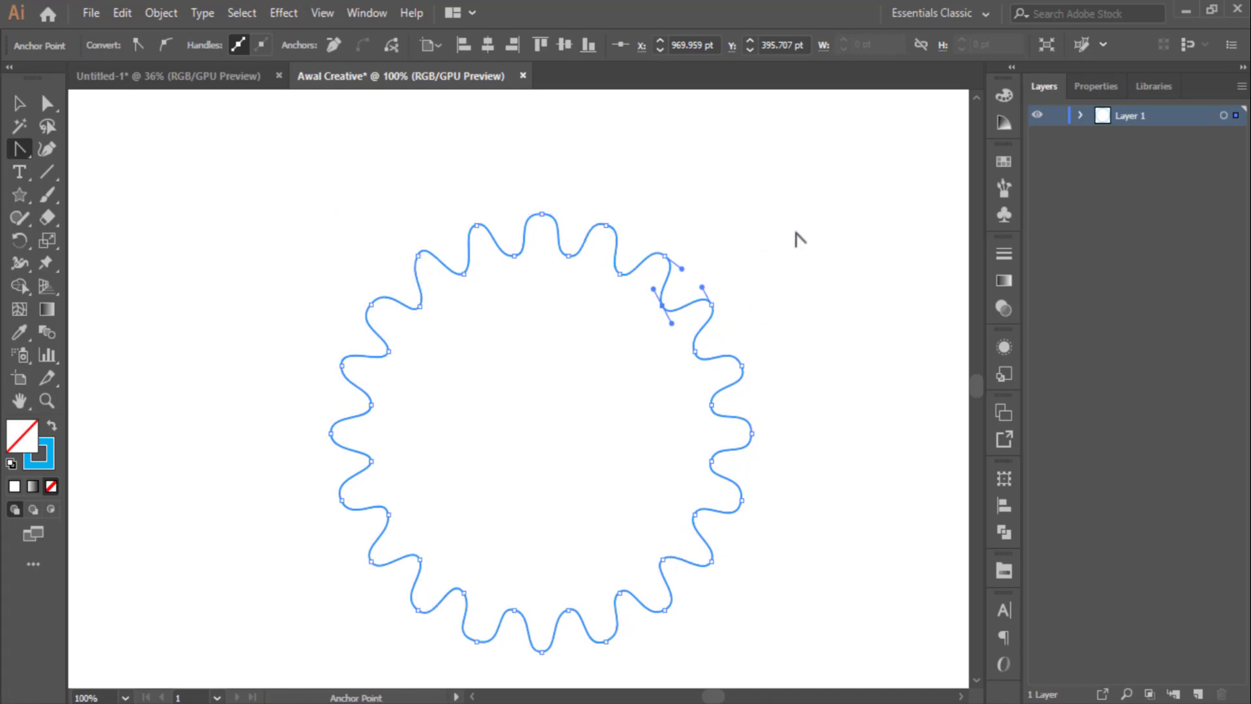
left_click(18, 104)
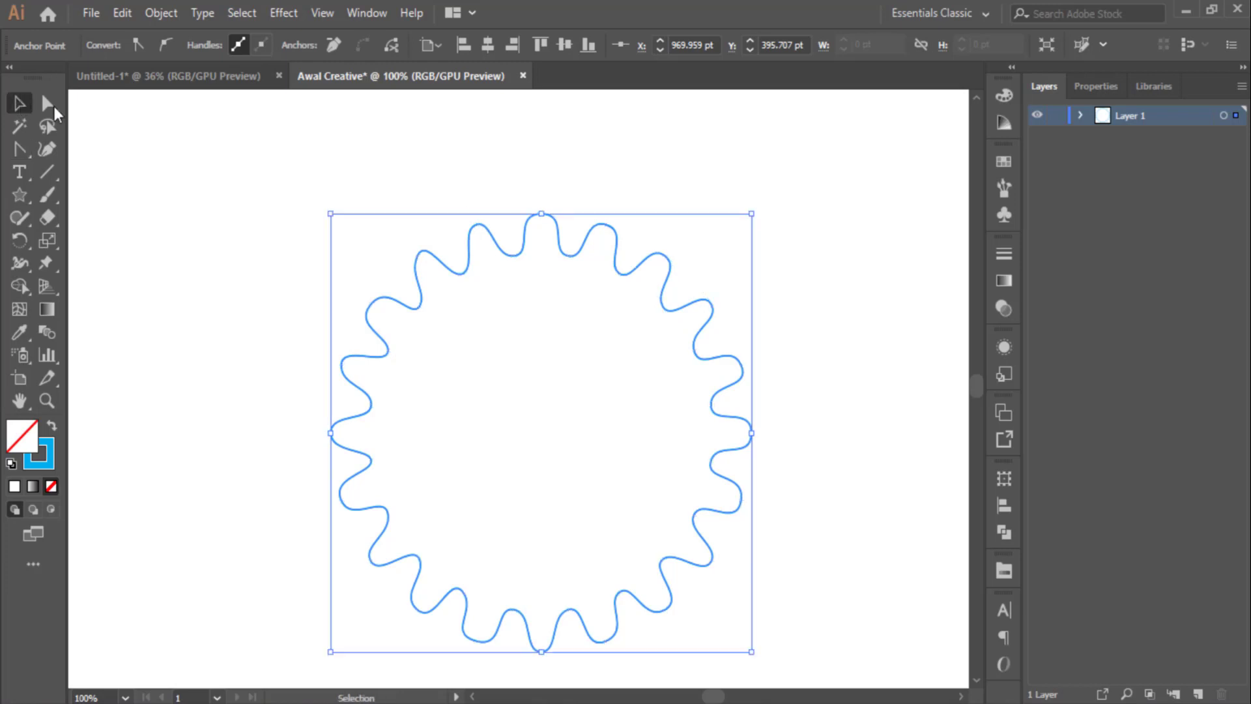
left_click(305, 182)
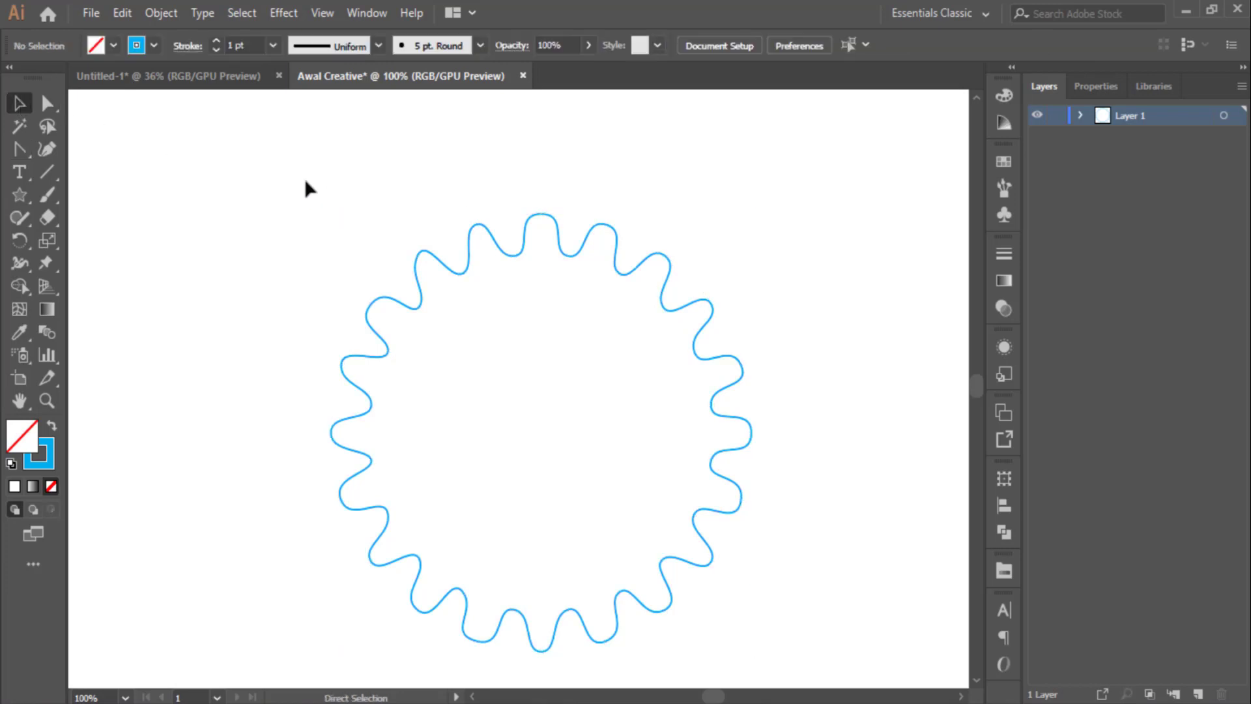
- Shrink the wavy star proportionally to about one-sixth of its size and centre it horizontally and vertically on the artboard
key("ctrl+0")
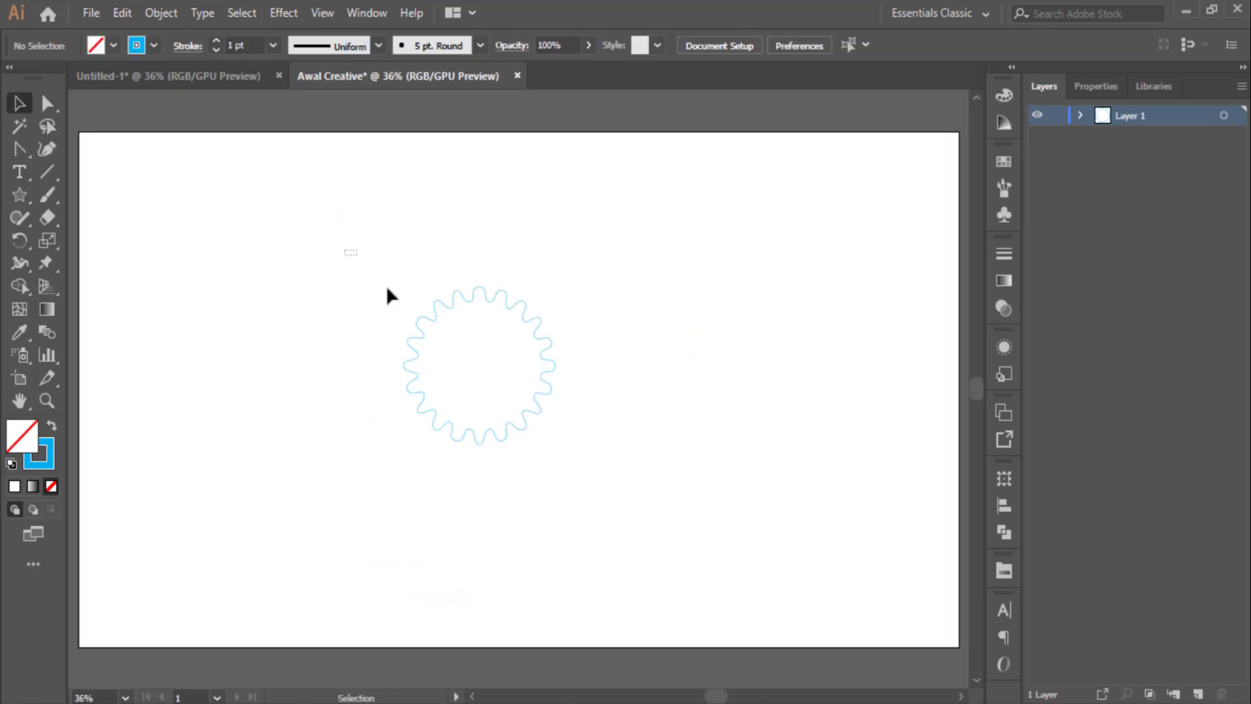
left_click_drag(387, 288, 641, 491)
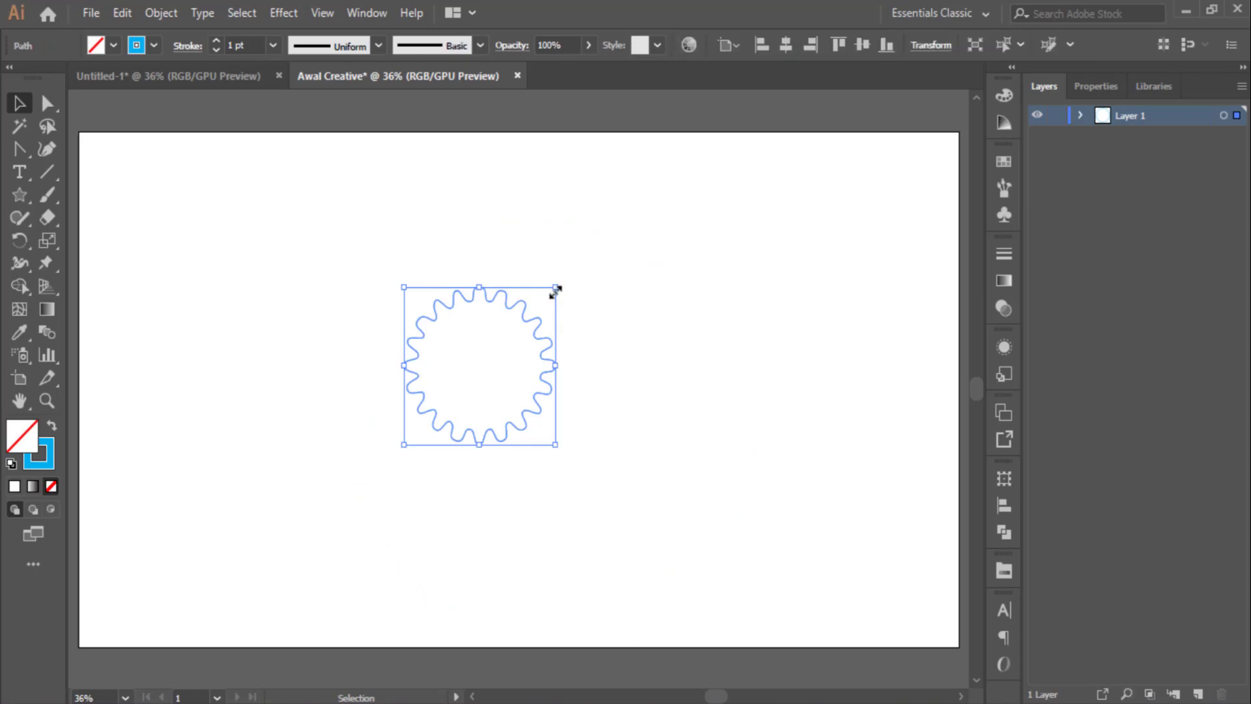
left_click_drag(557, 287, 444, 419)
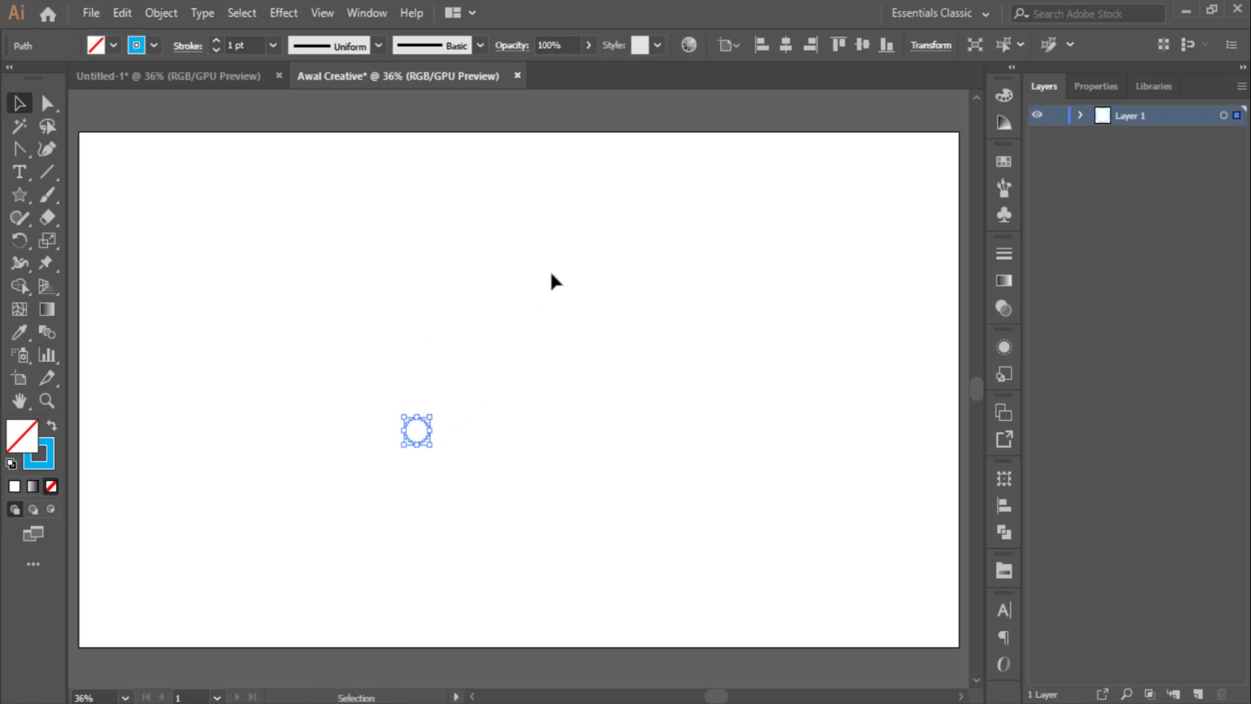
left_click(782, 46)
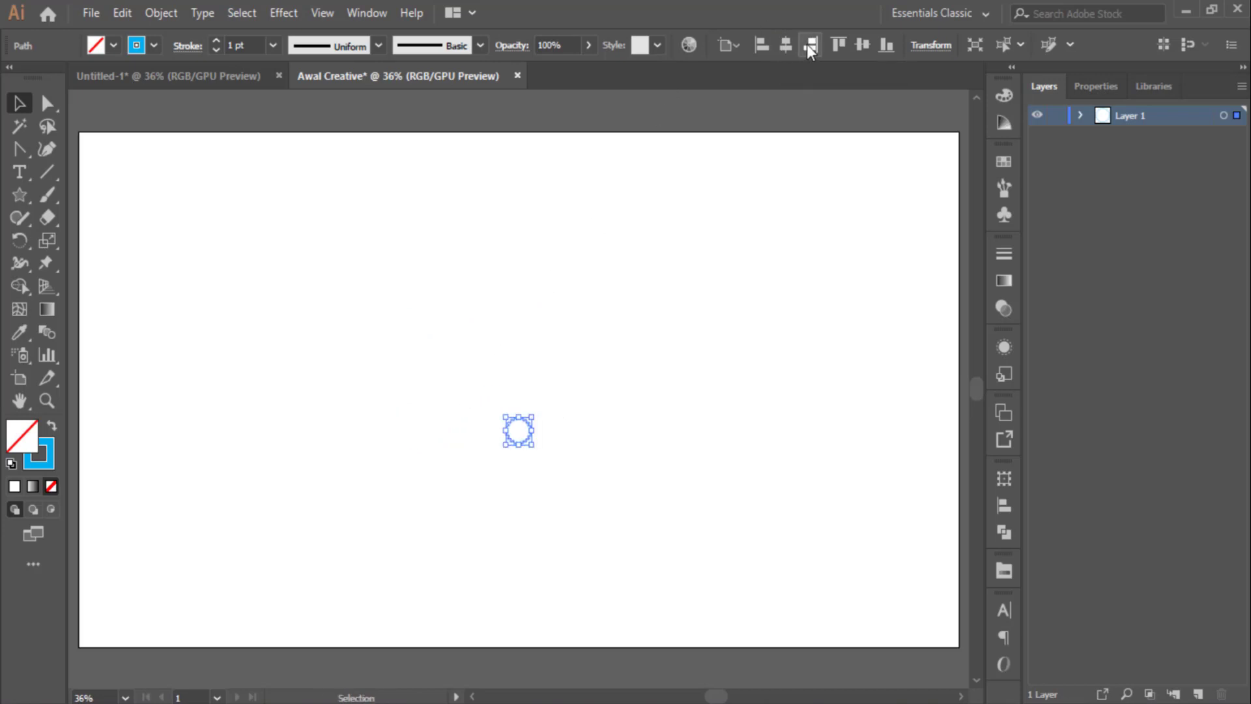
left_click(867, 44)
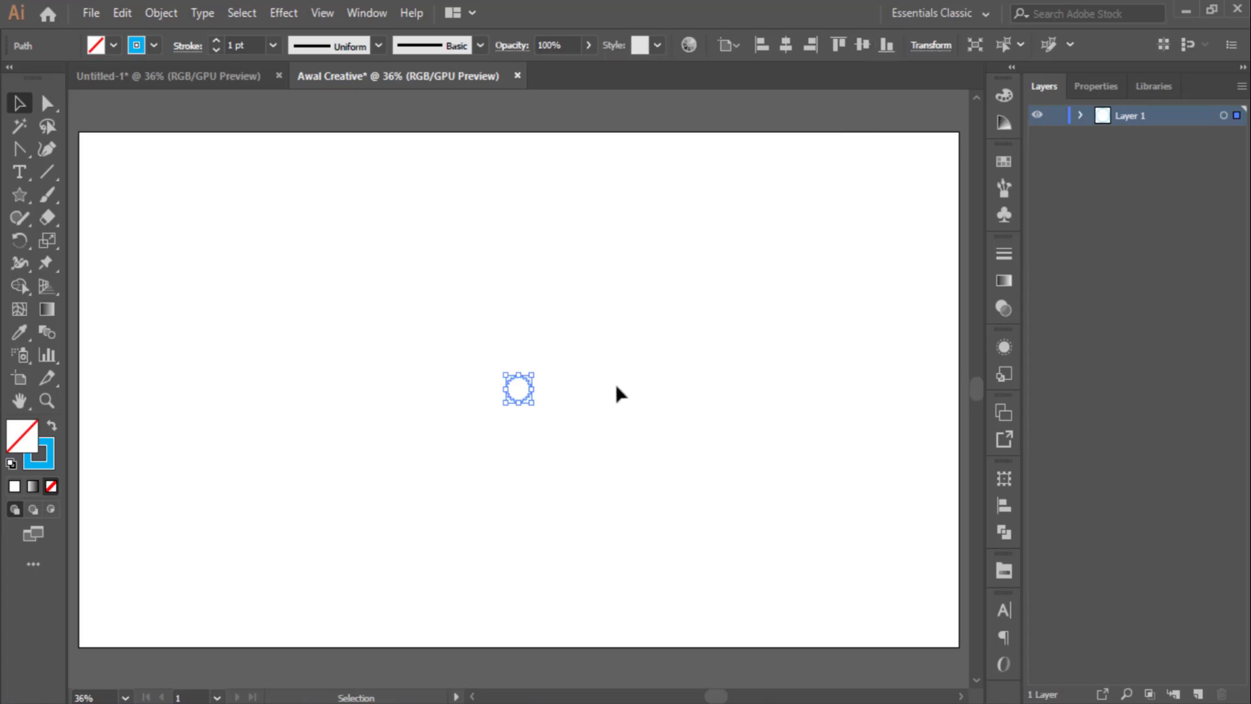
- Create a 10-point star from the small wavy shape's centre, with radius 1 of 472 pt and radius 2 of 376 pt
left_click(19, 193)
left_click(47, 401)
left_click(524, 393)
left_click(524, 393)
left_click(511, 368)
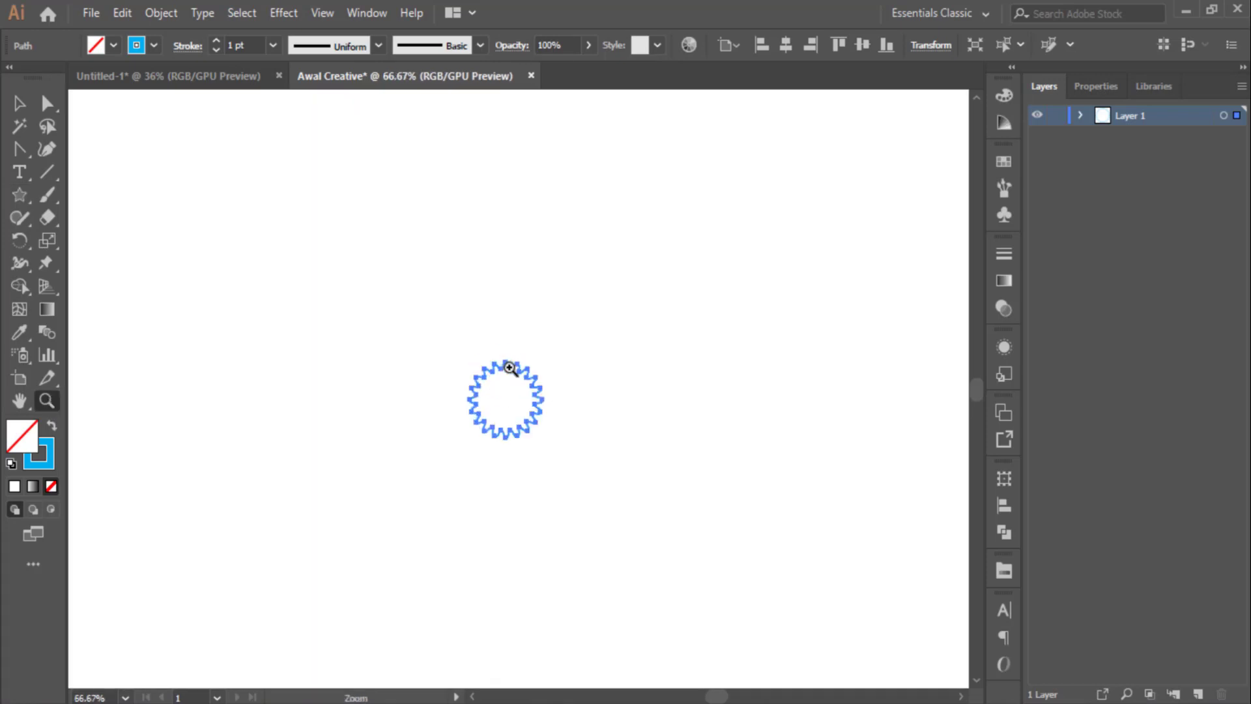
left_click(510, 367)
left_click(510, 368)
left_click(24, 189)
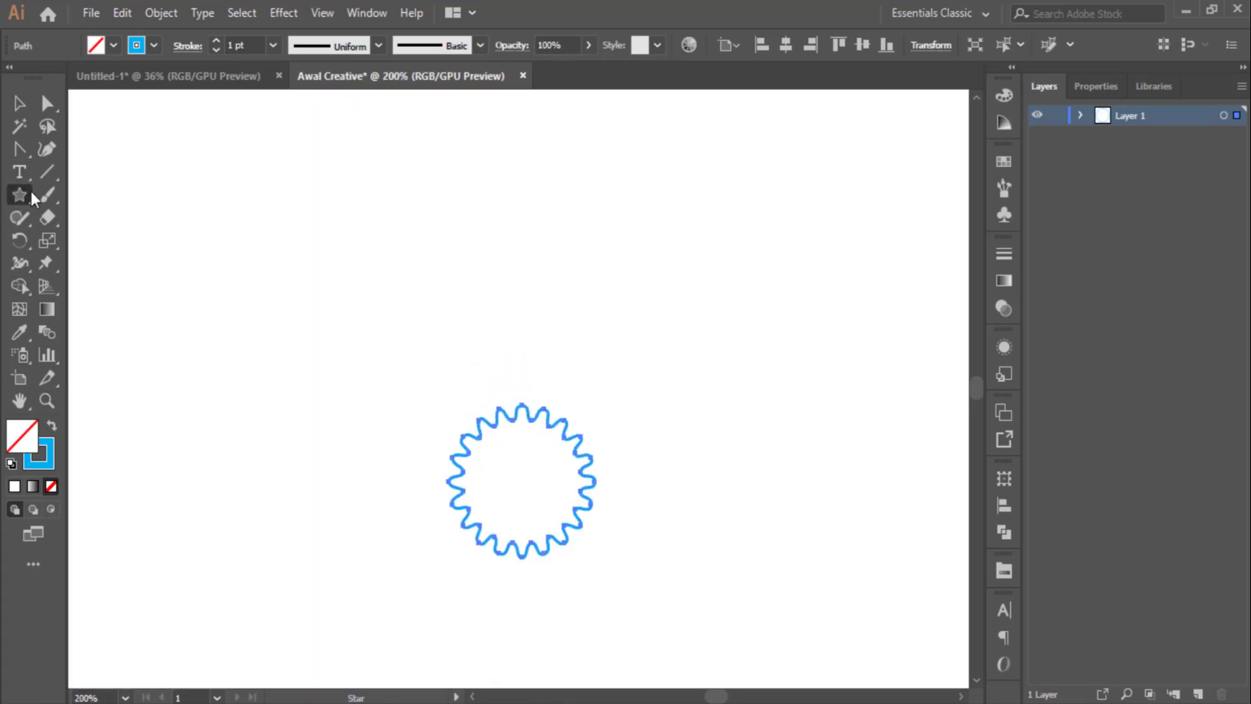
left_click(519, 479)
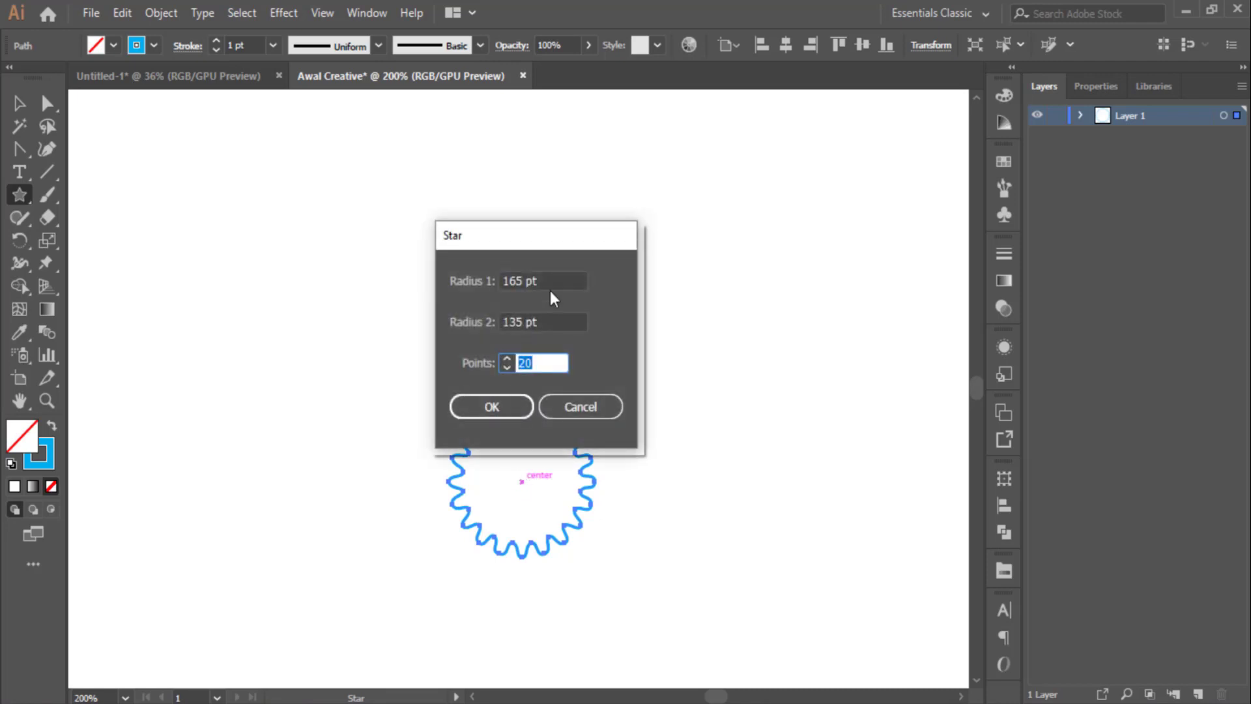
left_click_drag(555, 235, 725, 212)
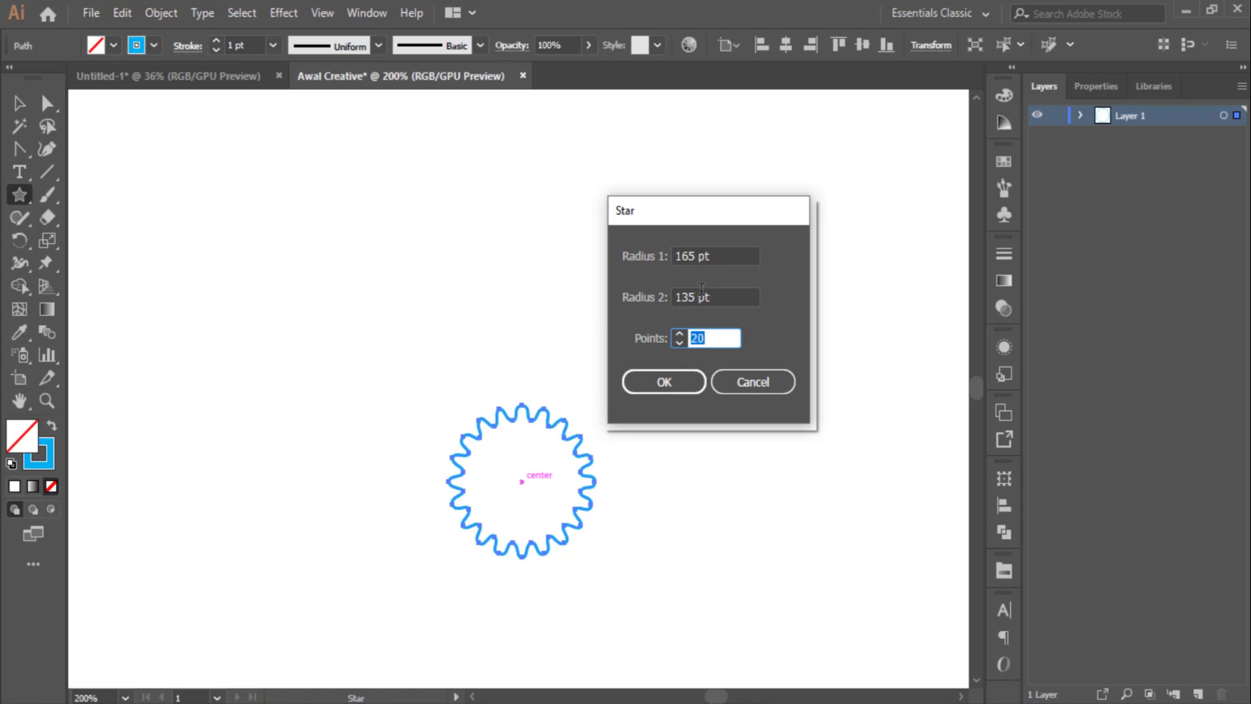
left_click(722, 251)
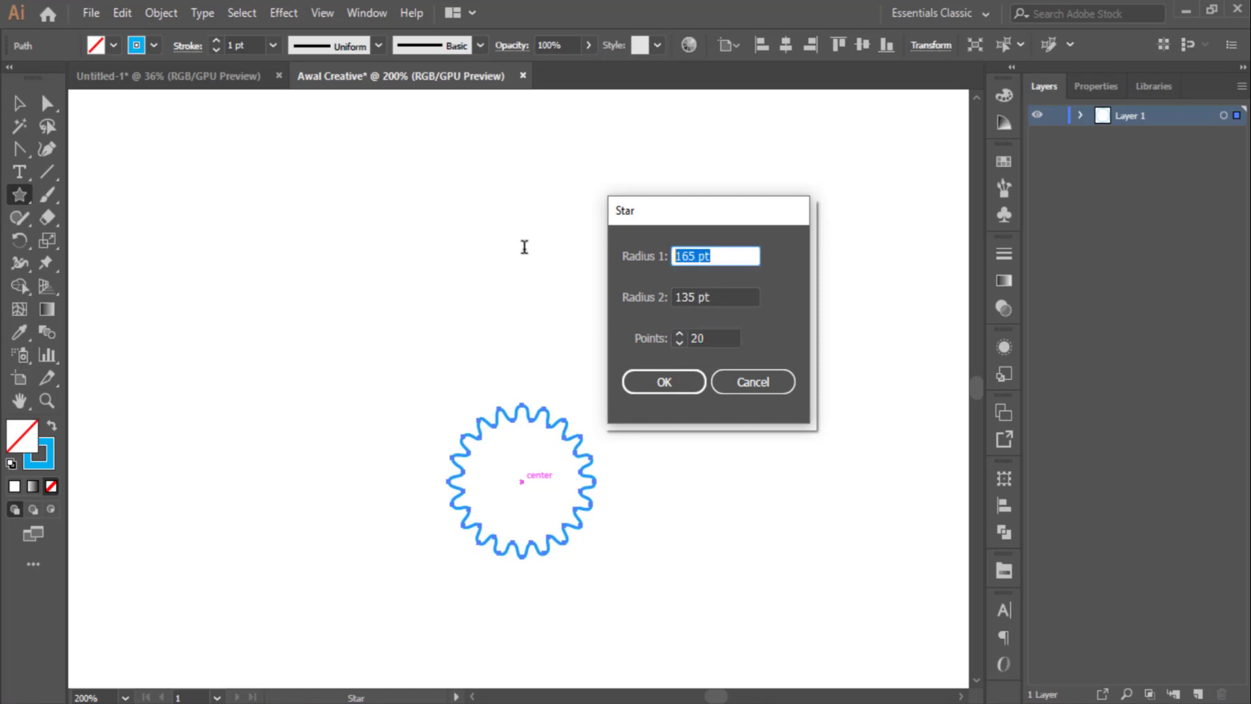
type("472")
left_click(734, 295)
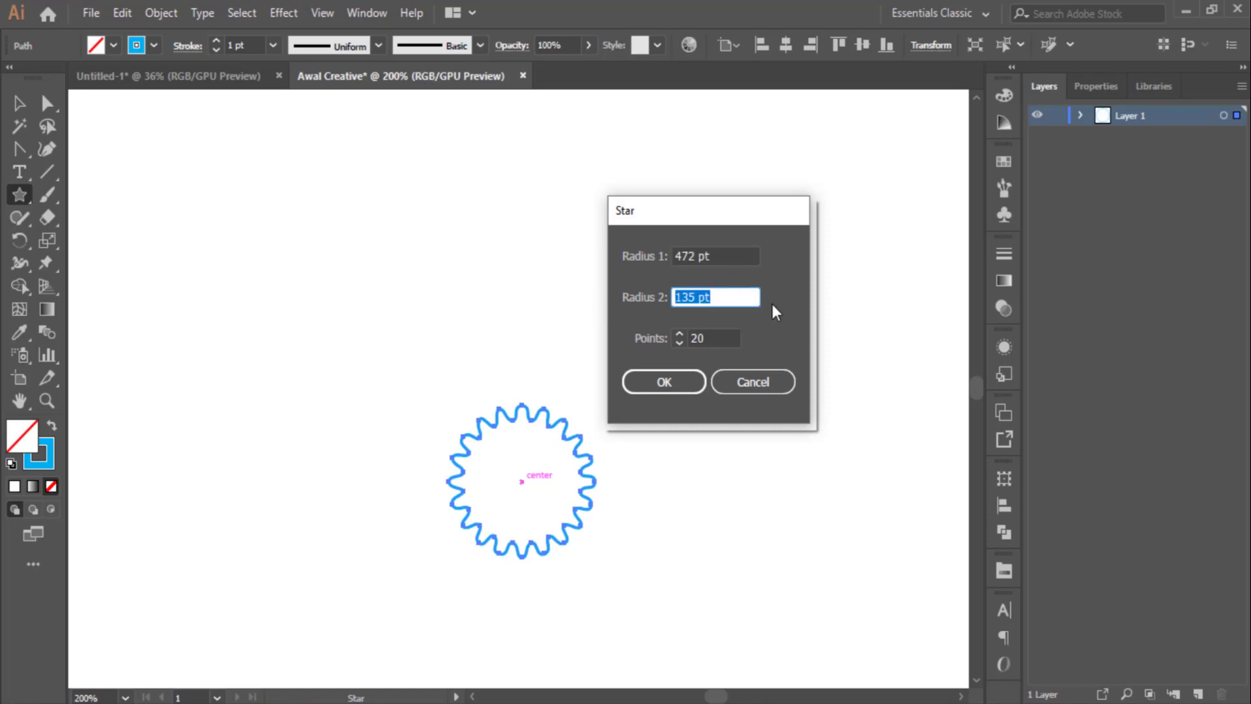
type("376")
key("Tab")
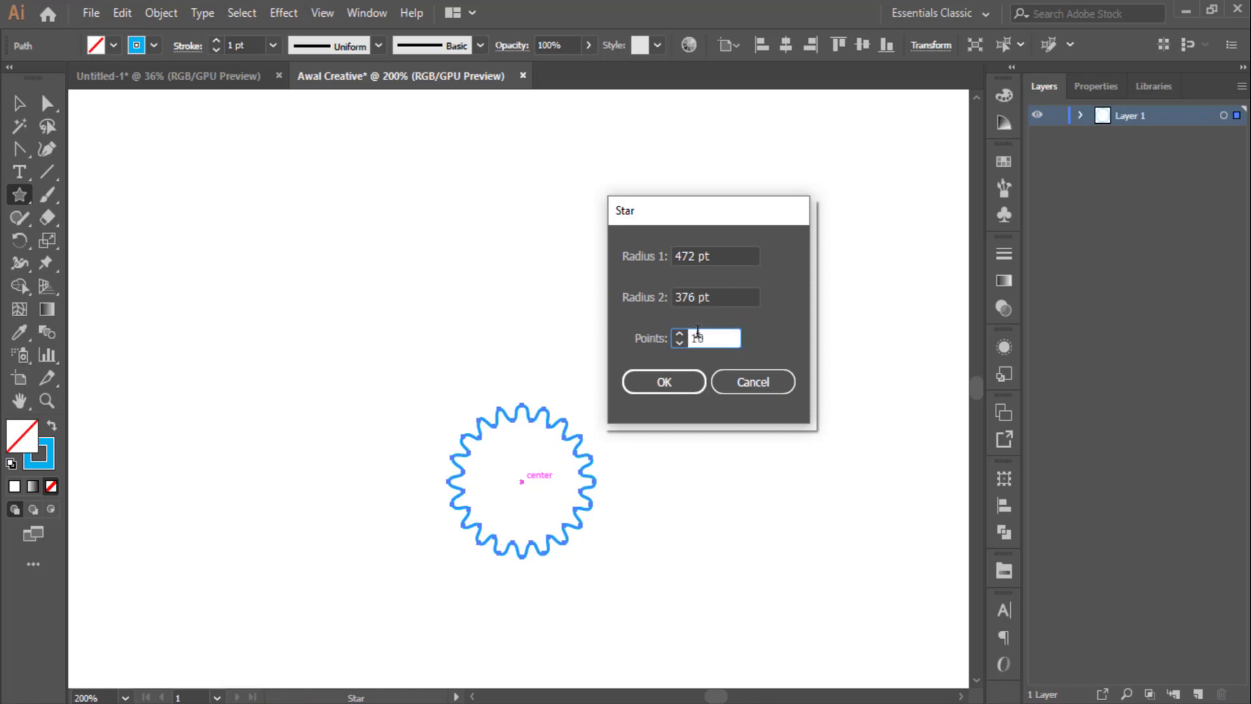
left_click(674, 384)
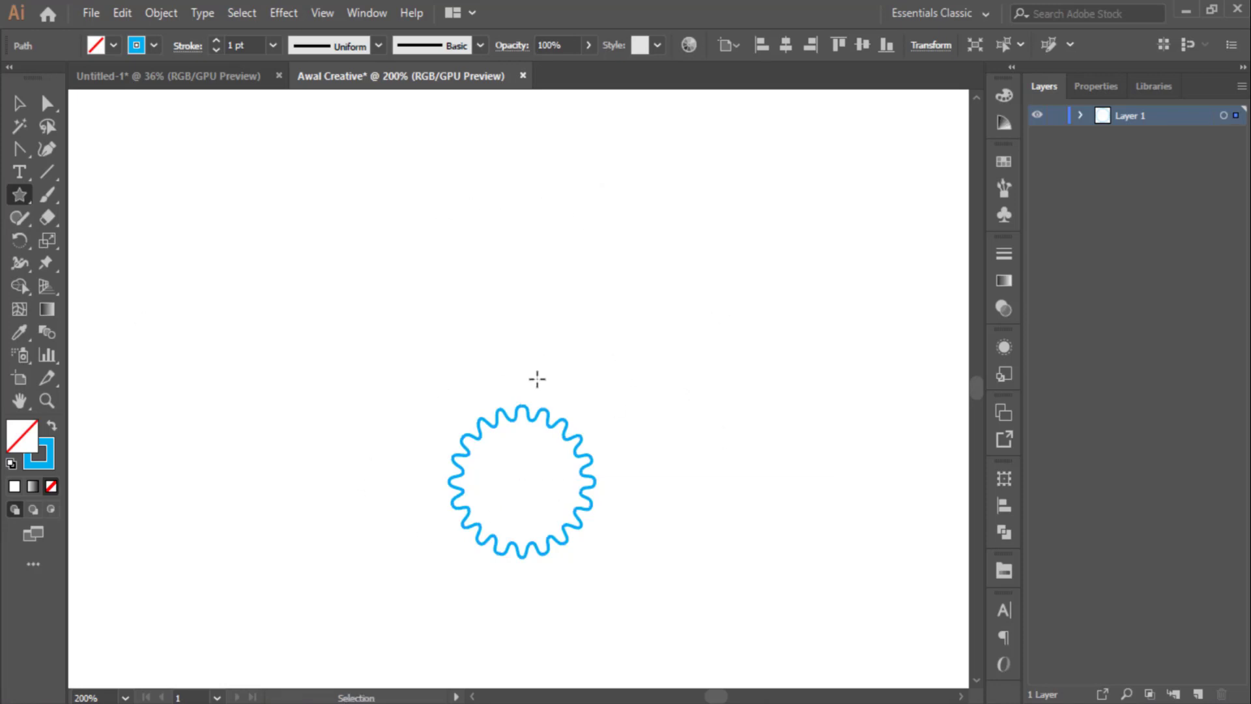
- Round all ten outer tips of the large star into smooth lobes with the Anchor Point tool, working clockwise from the topmost tip
key("ctrl+0")
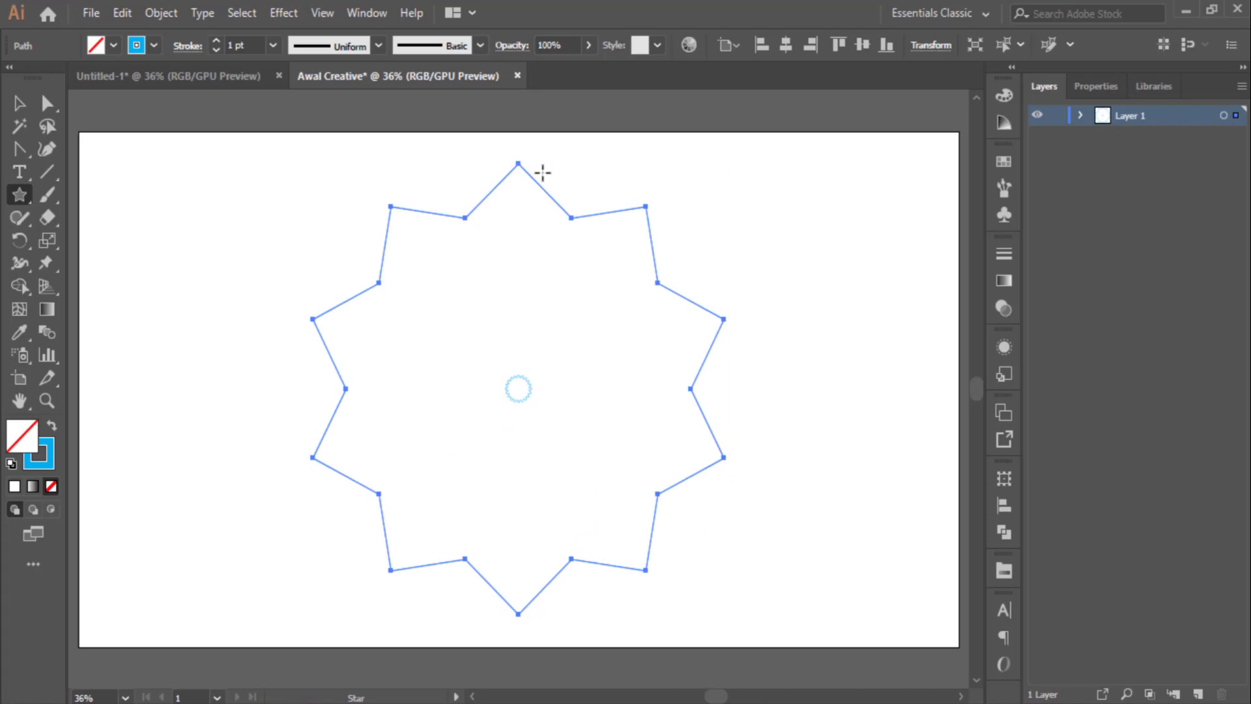
left_click(29, 151)
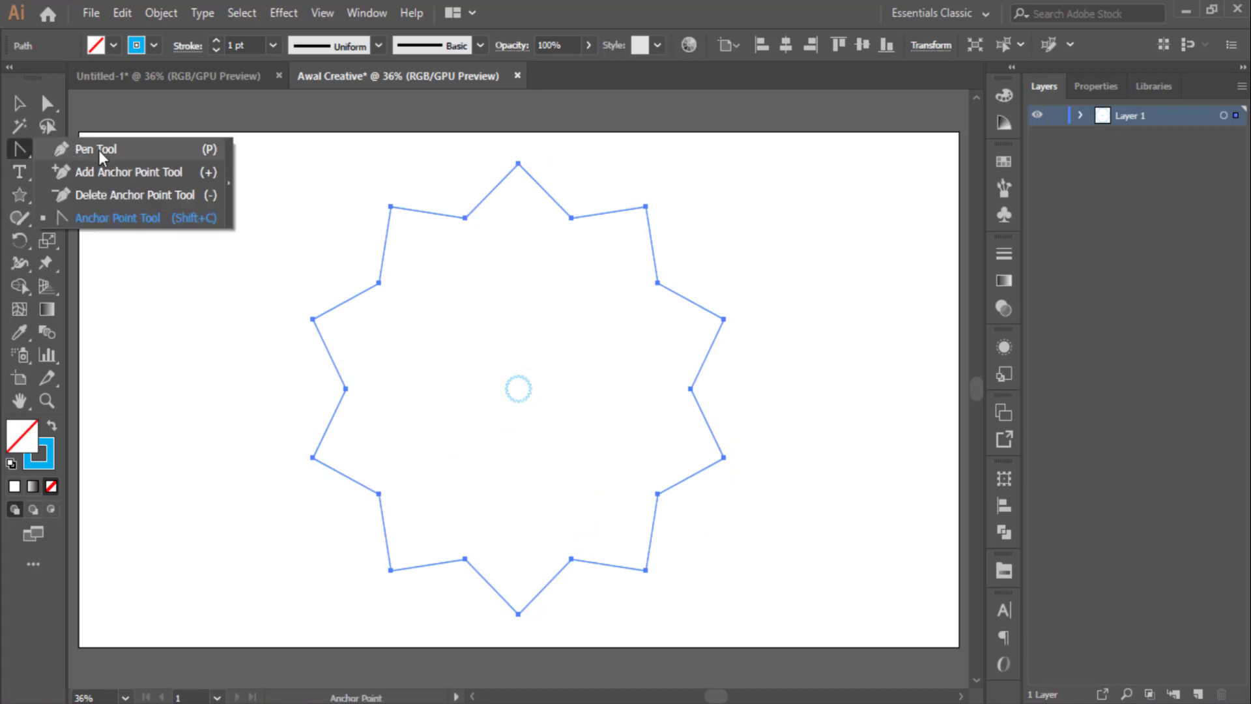
left_click(174, 215)
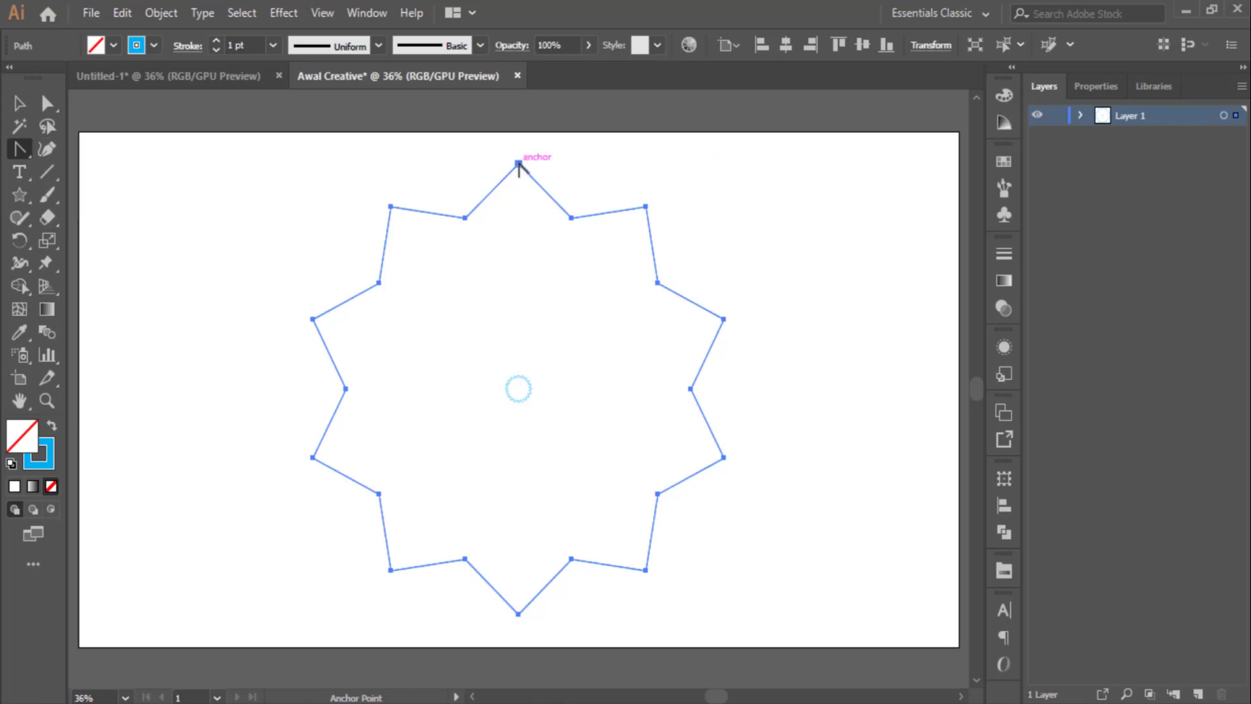
left_click_drag(518, 164, 548, 167)
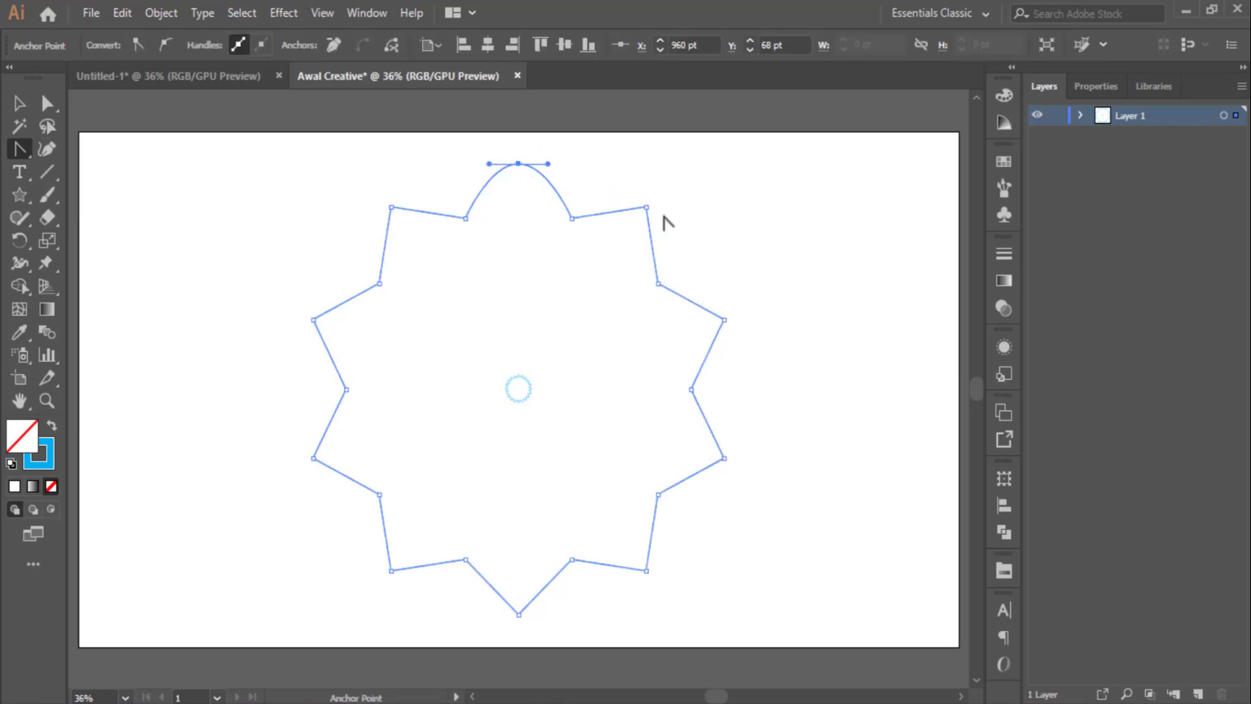
left_click_drag(647, 207, 672, 228)
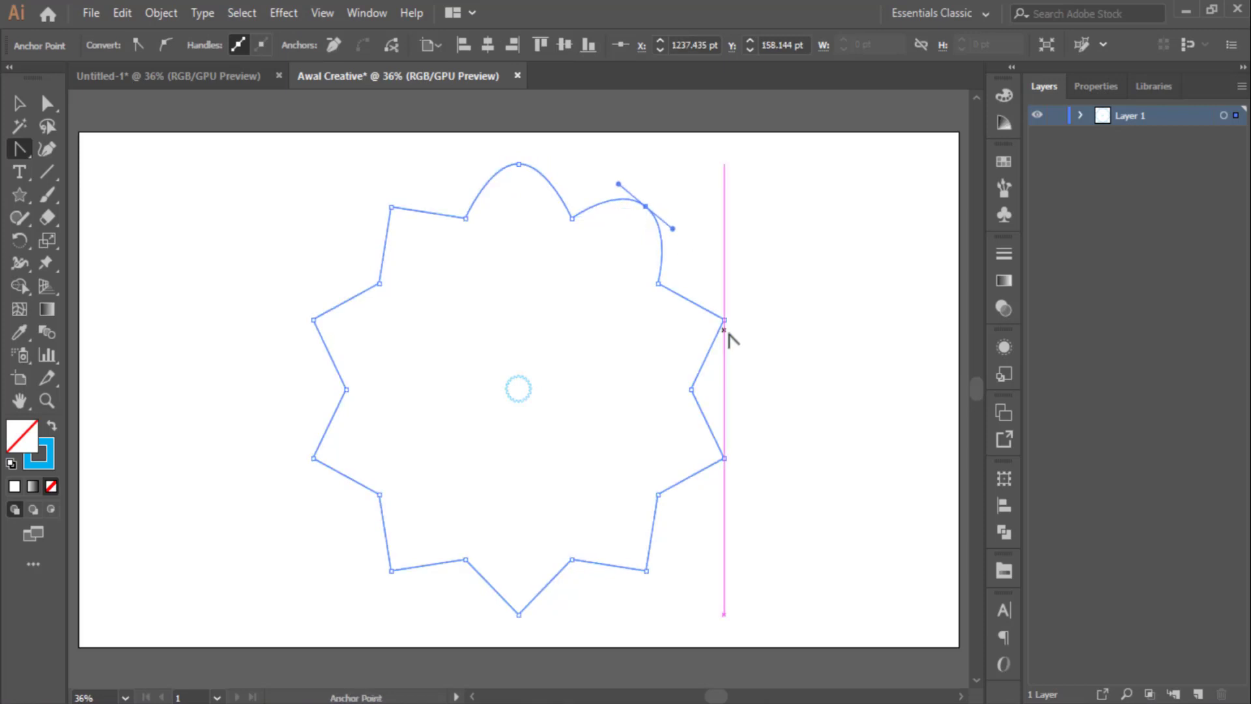
left_click_drag(723, 320, 727, 355)
left_click_drag(723, 459, 716, 495)
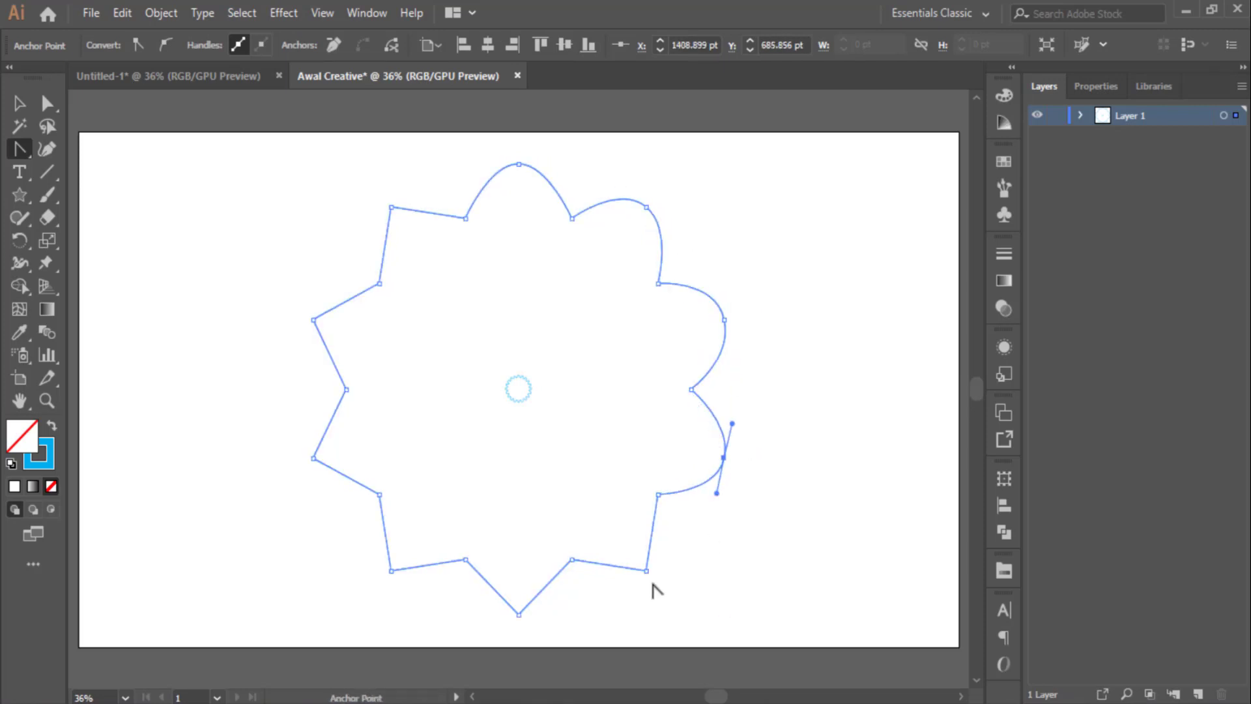
left_click_drag(645, 570, 621, 585)
left_click_drag(518, 615, 495, 617)
left_click_drag(391, 570, 367, 560)
left_click_drag(313, 458, 313, 431)
left_click_drag(313, 320, 320, 289)
left_click_drag(390, 207, 421, 182)
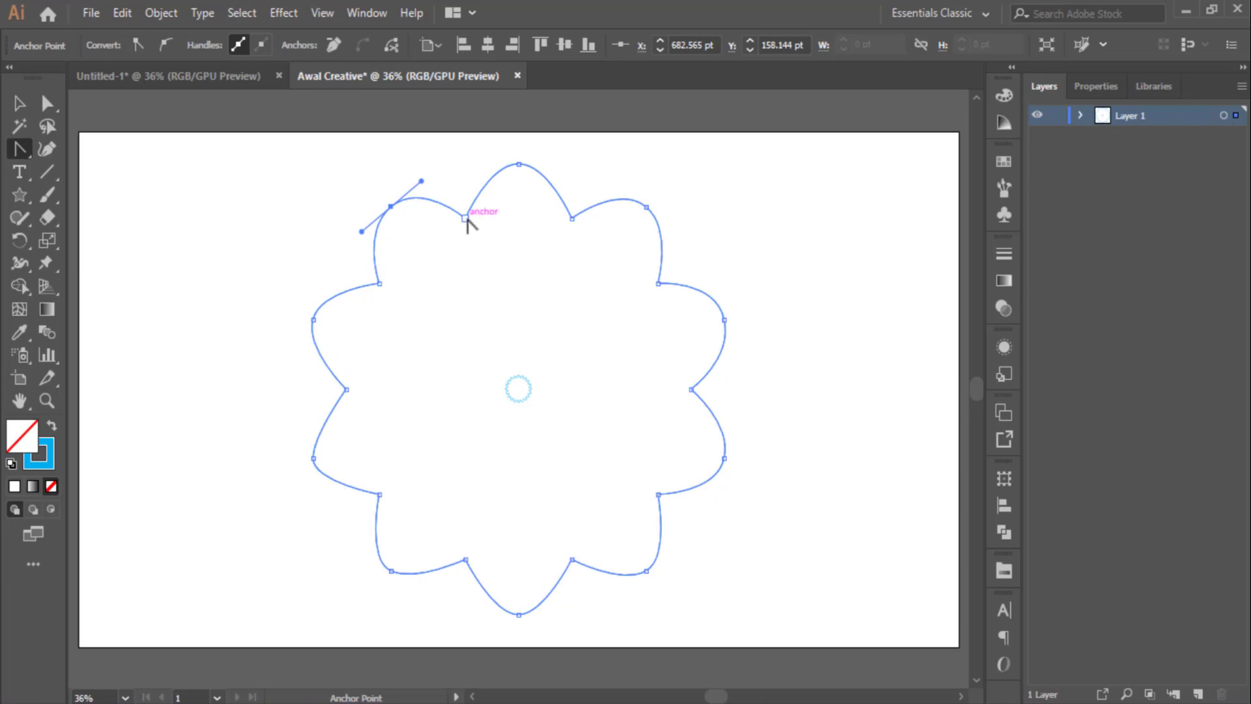
- Smooth all the inner corners of the large star clockwise into a continuous wavy outline, starting just left of the topmost lobe
left_click_drag(465, 218, 486, 212)
left_click_drag(572, 218, 590, 227)
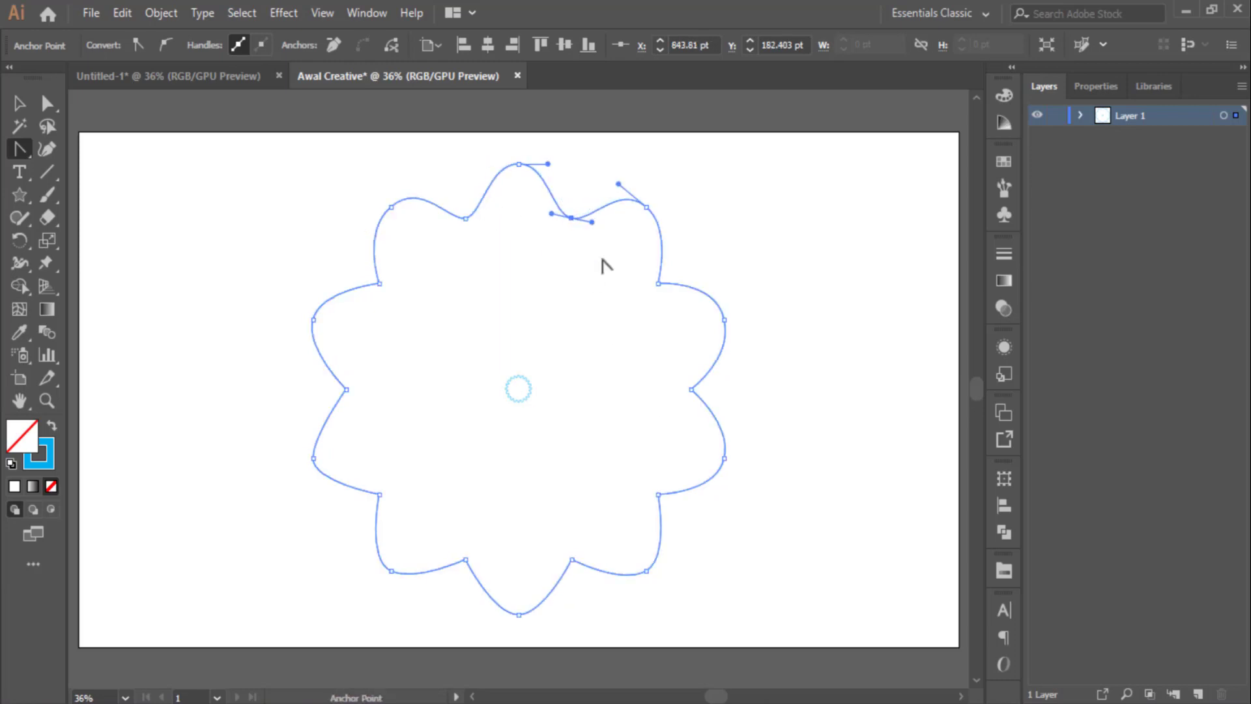
left_click_drag(658, 282, 672, 302)
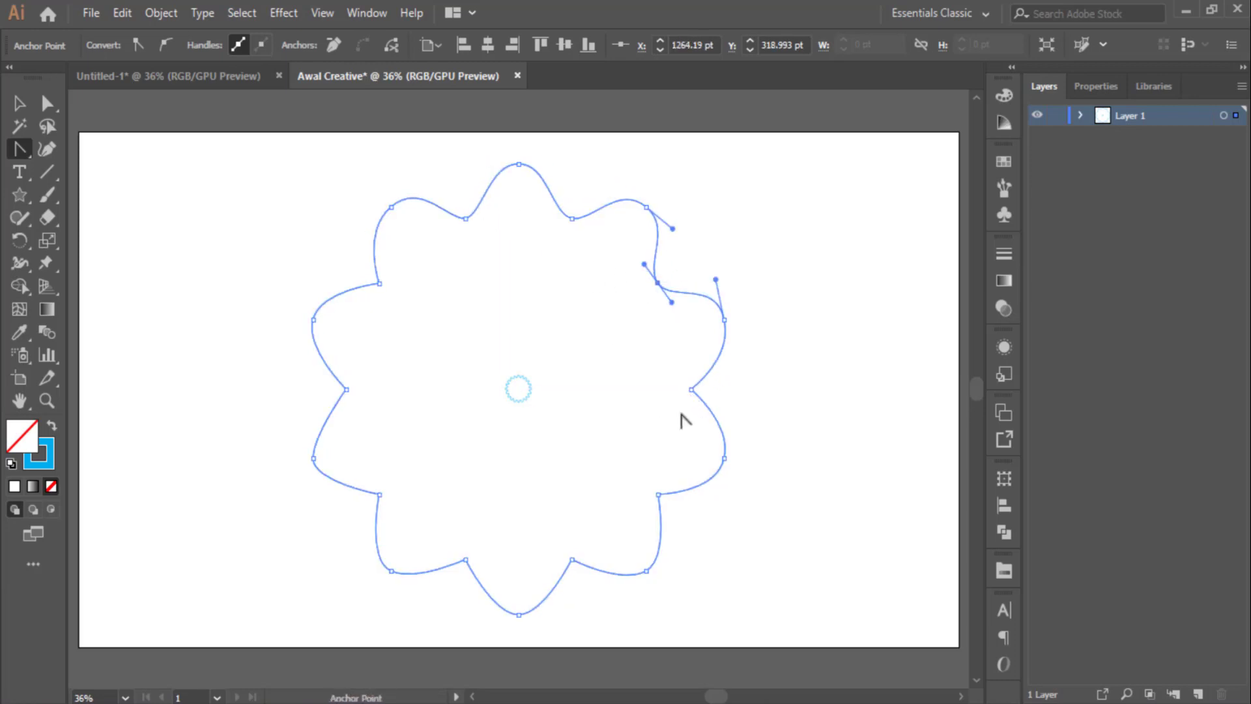
left_click_drag(691, 390, 689, 413)
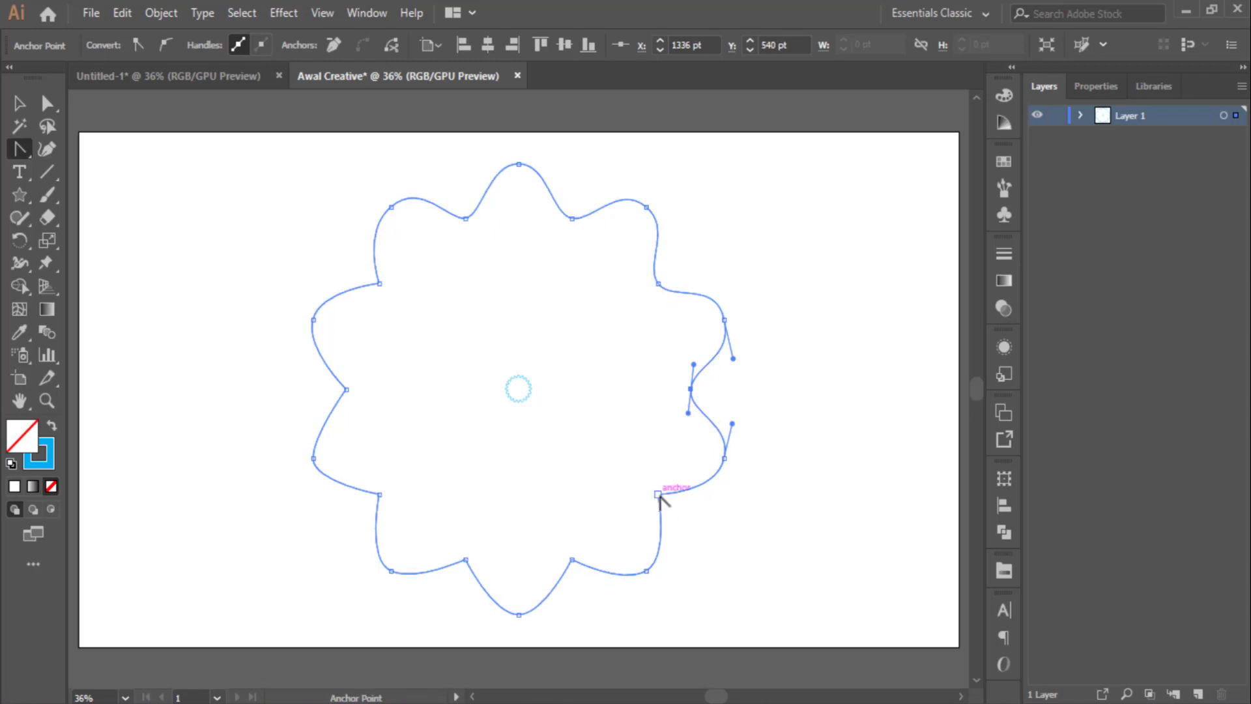
left_click_drag(658, 495, 649, 512)
left_click_drag(573, 559, 554, 558)
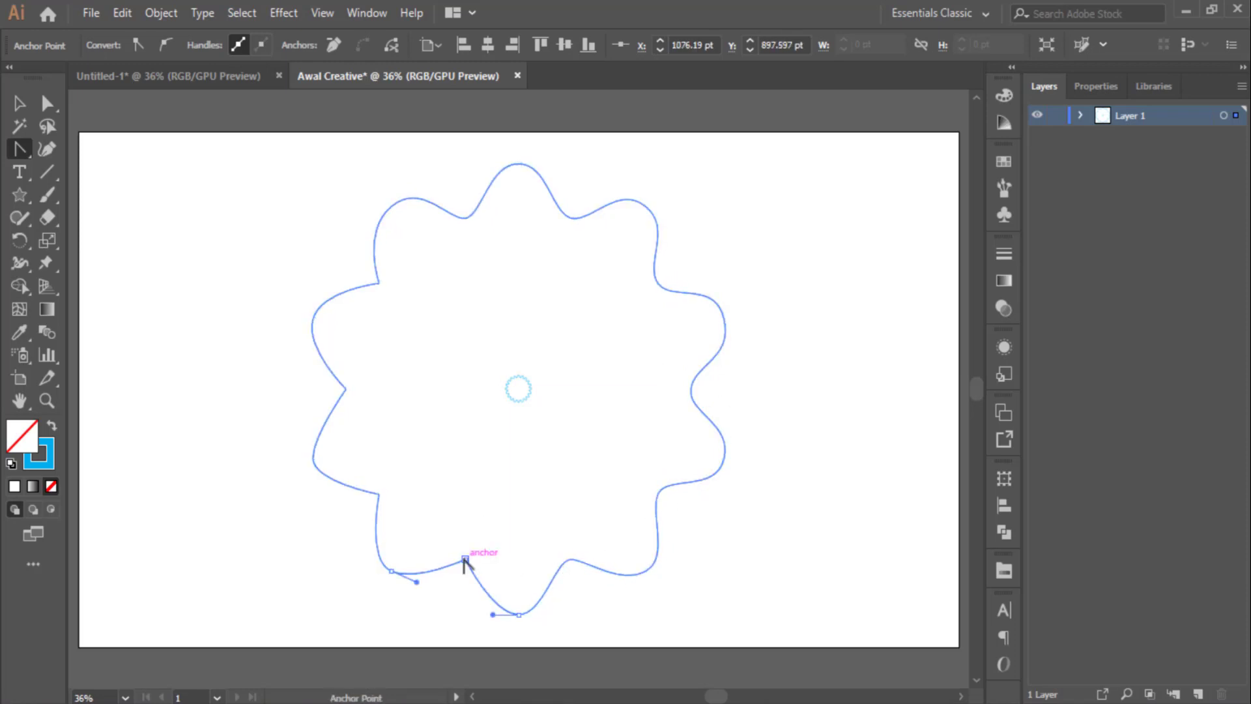
left_click_drag(465, 559, 444, 553)
left_click_drag(379, 494, 375, 473)
left_click_drag(346, 389, 344, 362)
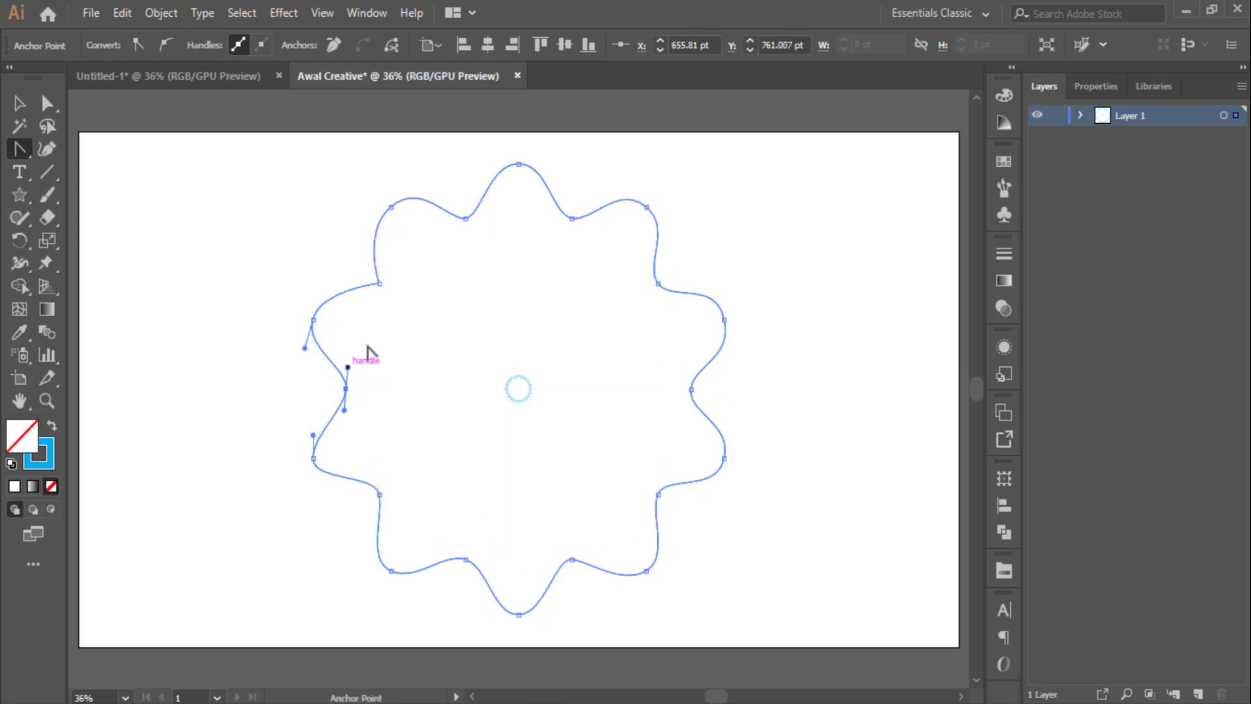
left_click_drag(380, 284, 389, 265)
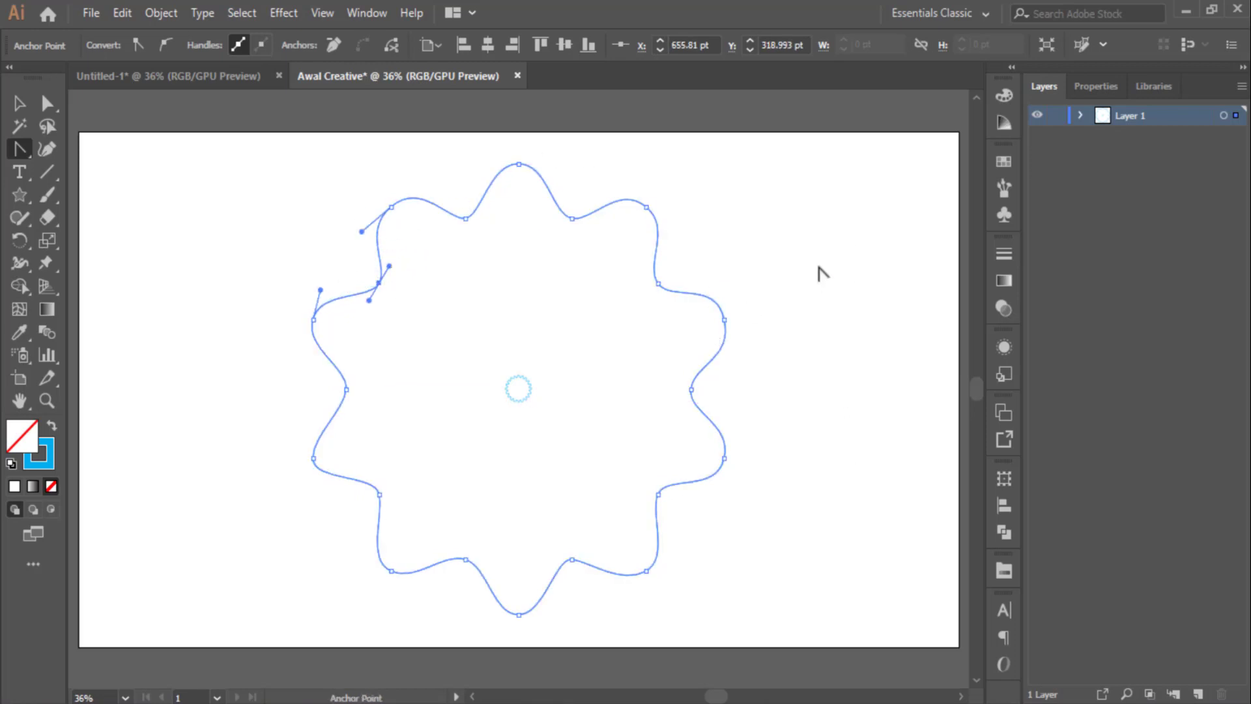
left_click(514, 389)
left_click_drag(510, 386, 576, 380)
left_click(518, 379)
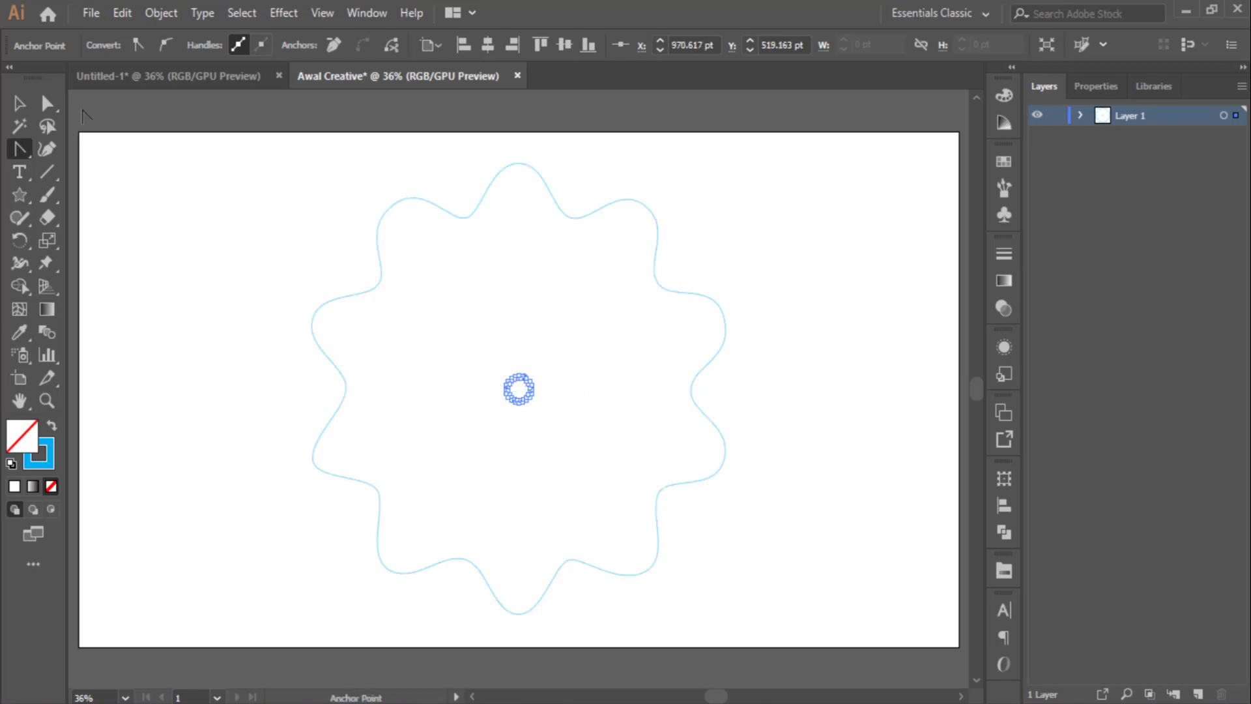
left_click(19, 105)
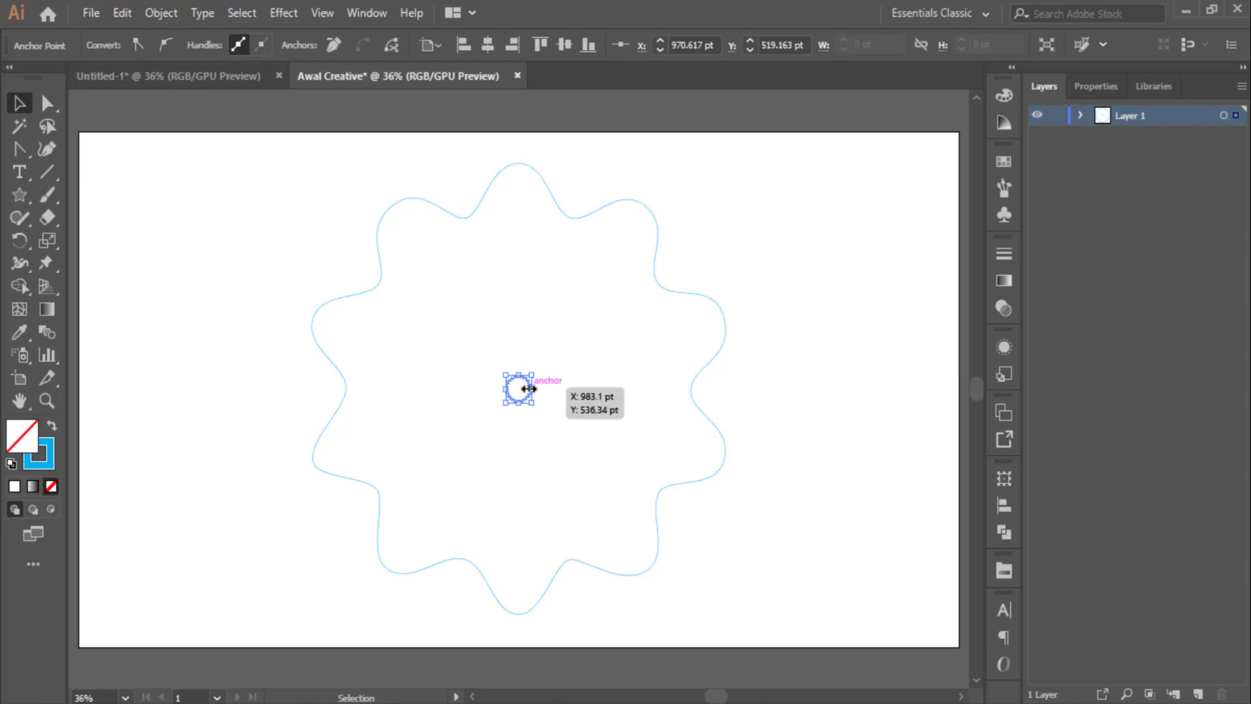
left_click(837, 236)
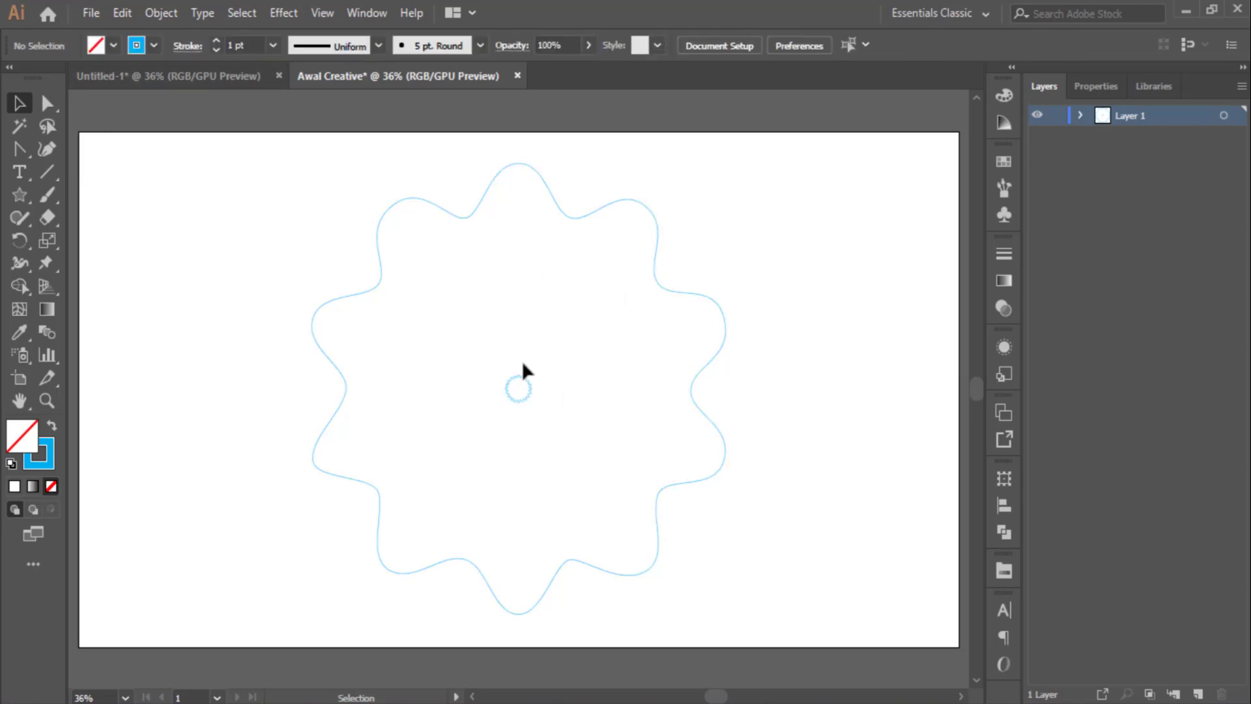
- Set the stroke weight of the small wavy shape at the centre to 0.5 pt
left_click(526, 387)
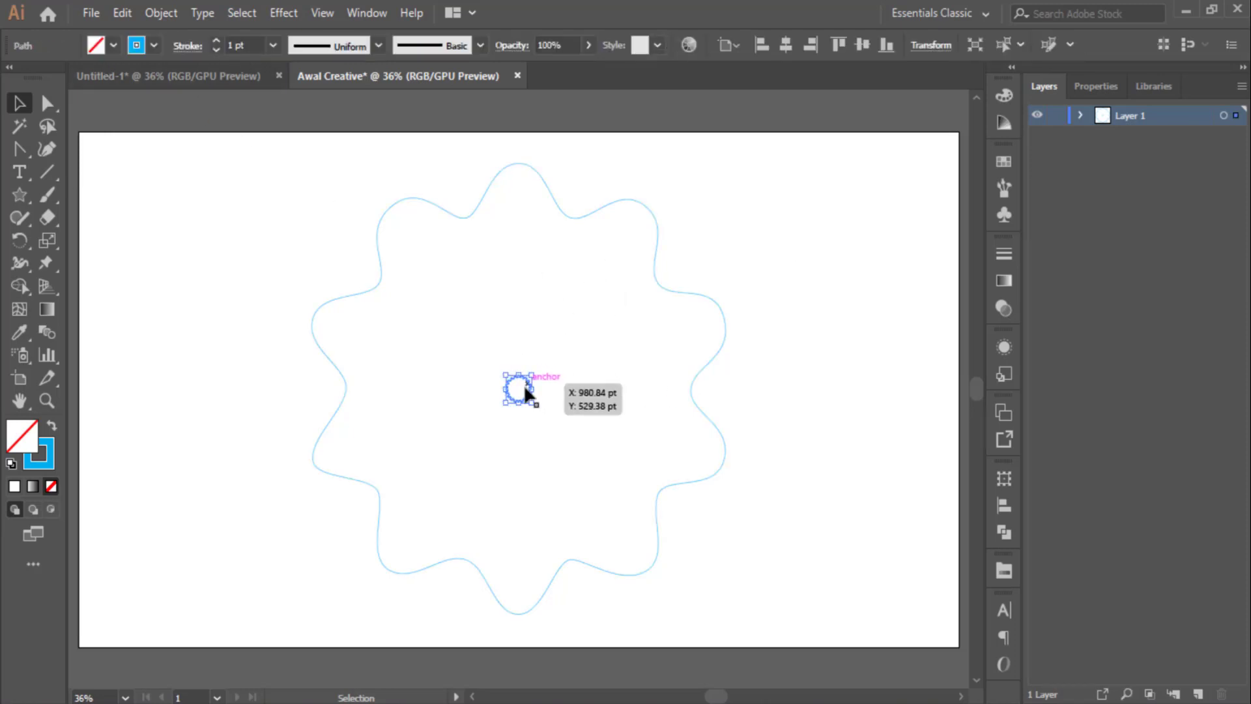
left_click(260, 44)
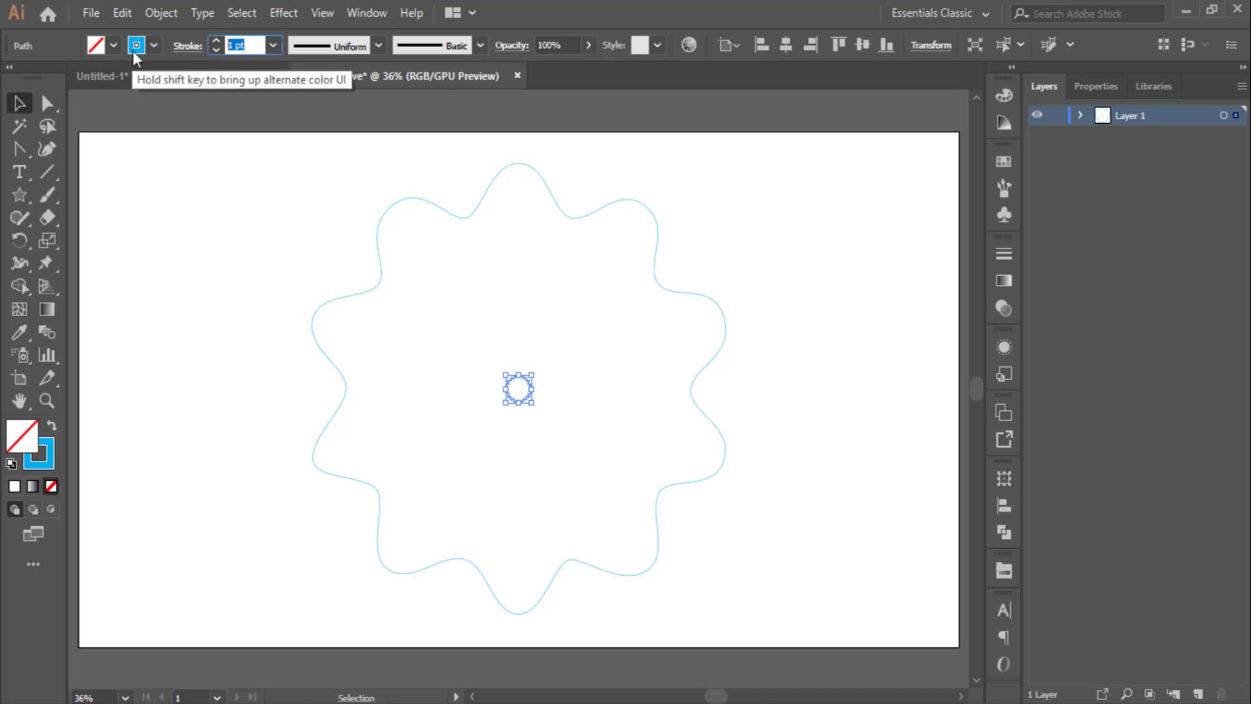
type(".5")
- Set the large wavy star's stroke weight to 1.5 pt and change its stroke colour to the crimson-pink swatch
left_click(549, 186)
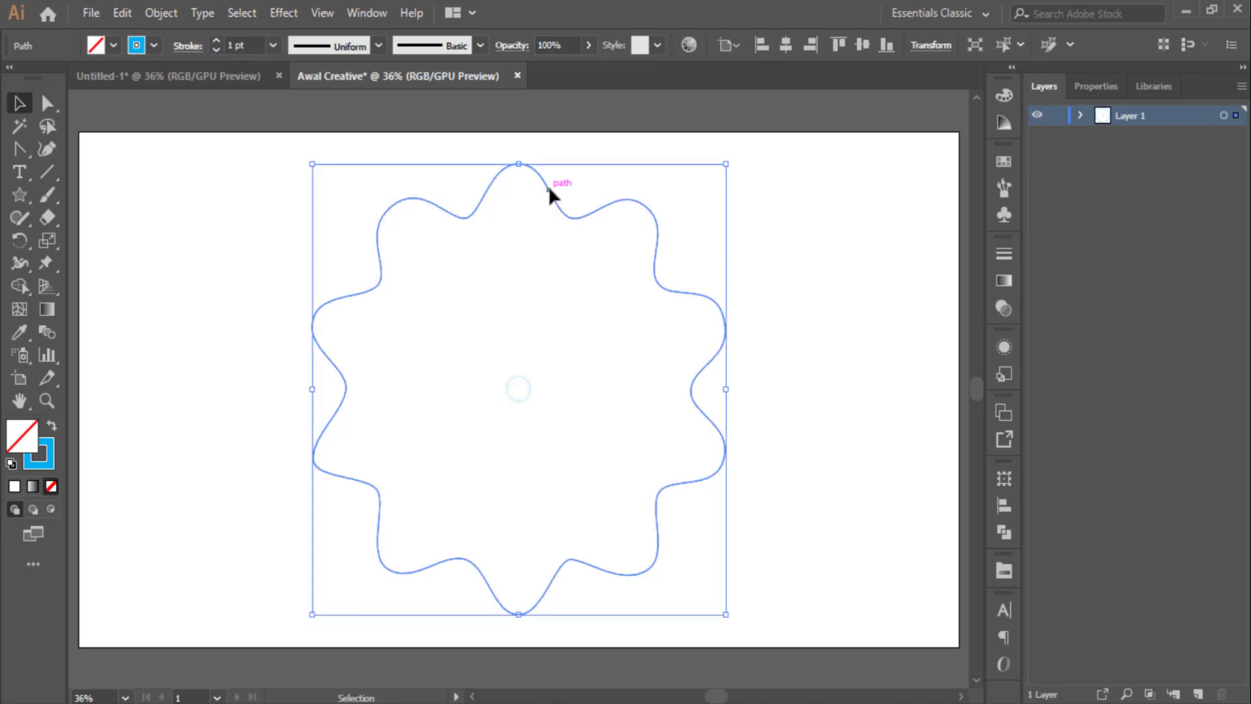
left_click(244, 45)
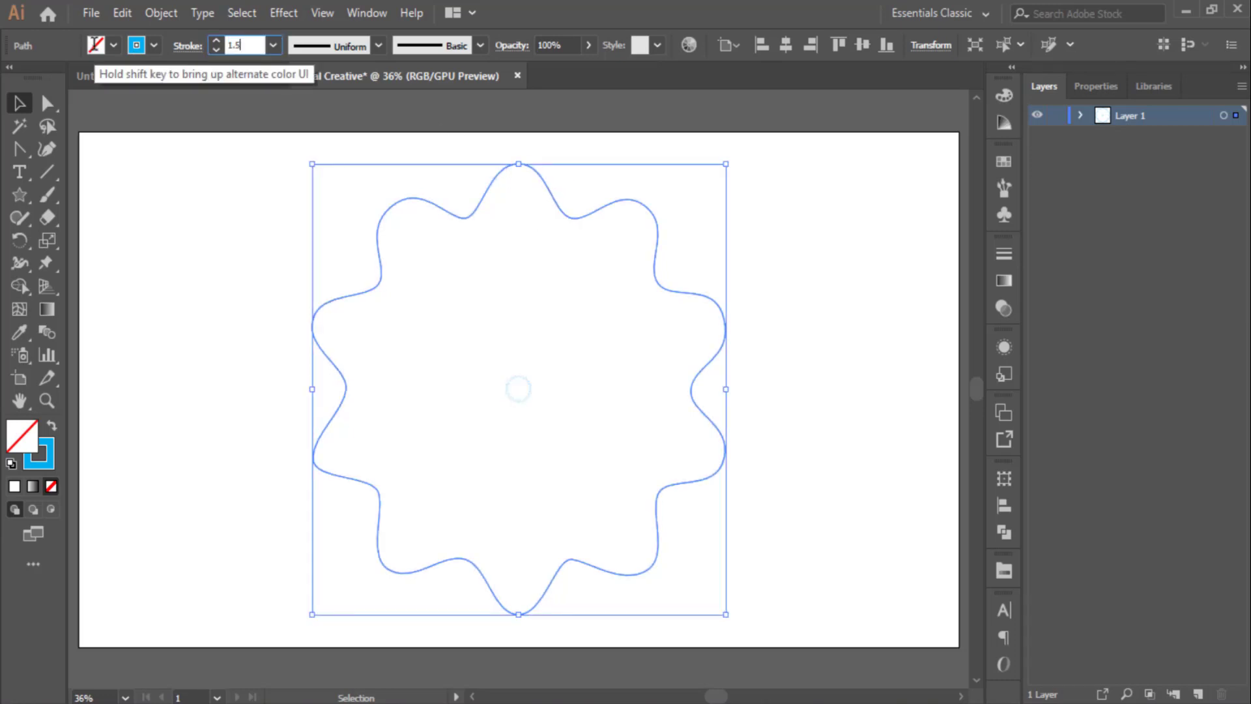
left_click(232, 236)
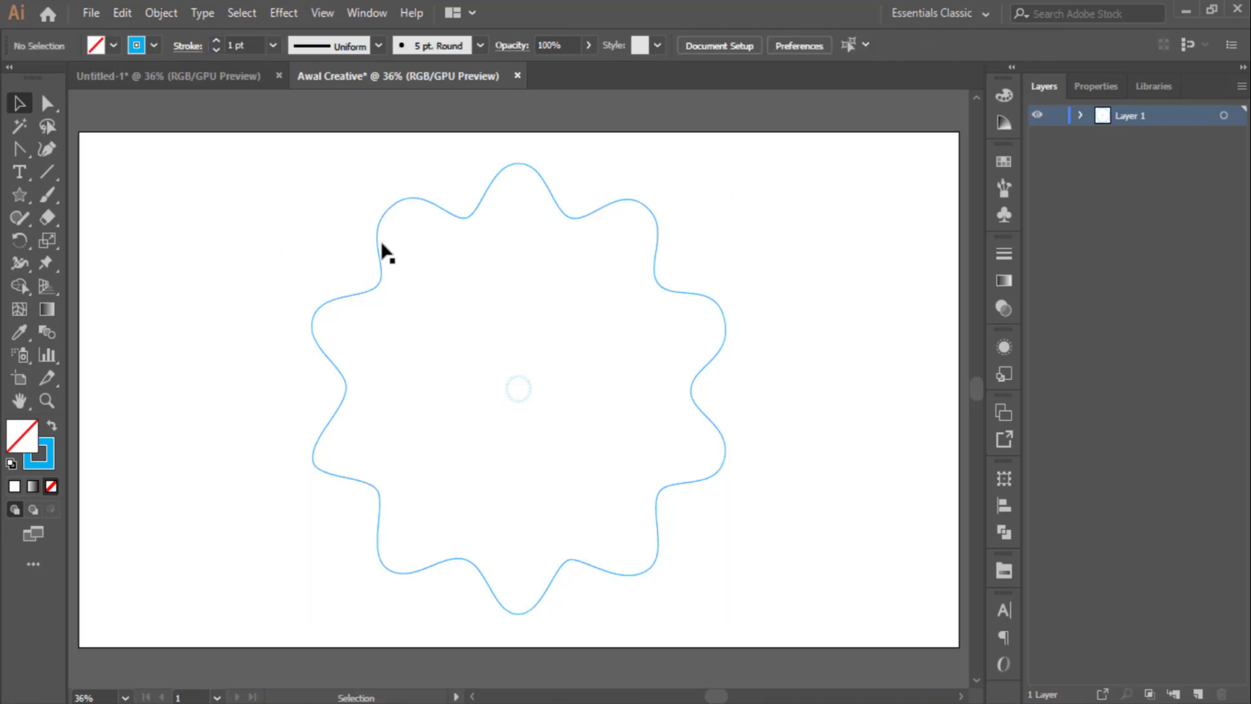
left_click(446, 212)
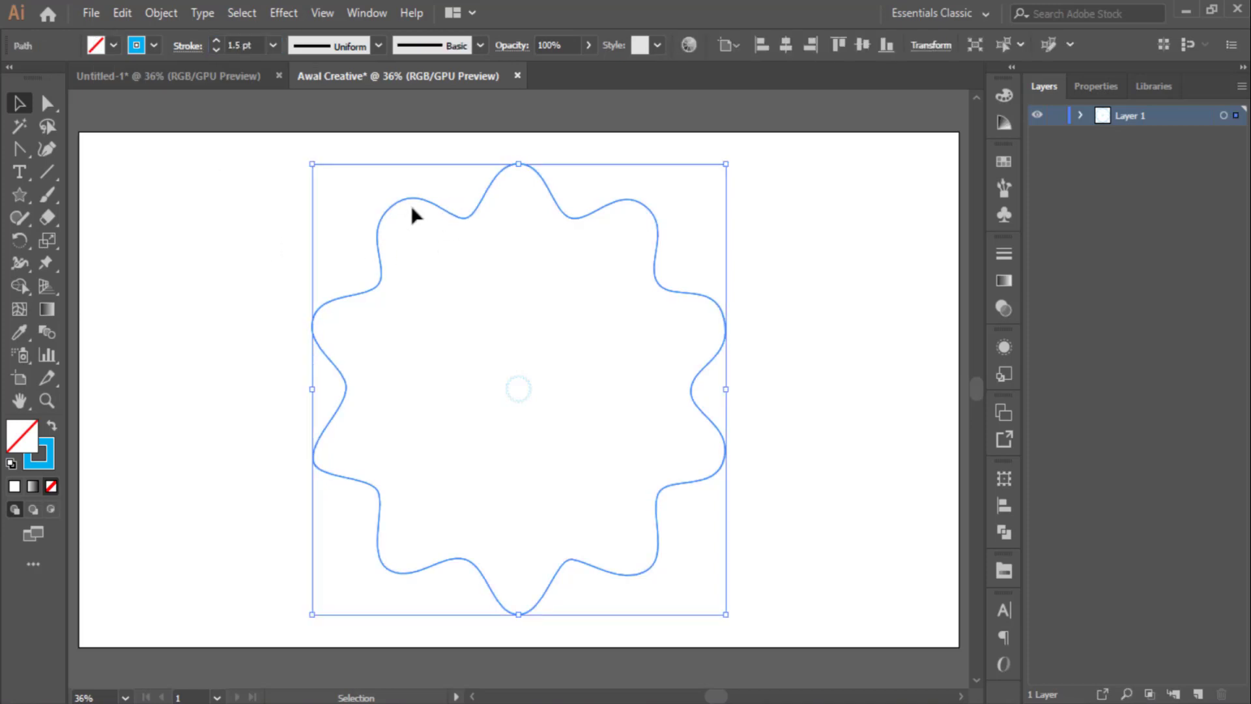
left_click(155, 45)
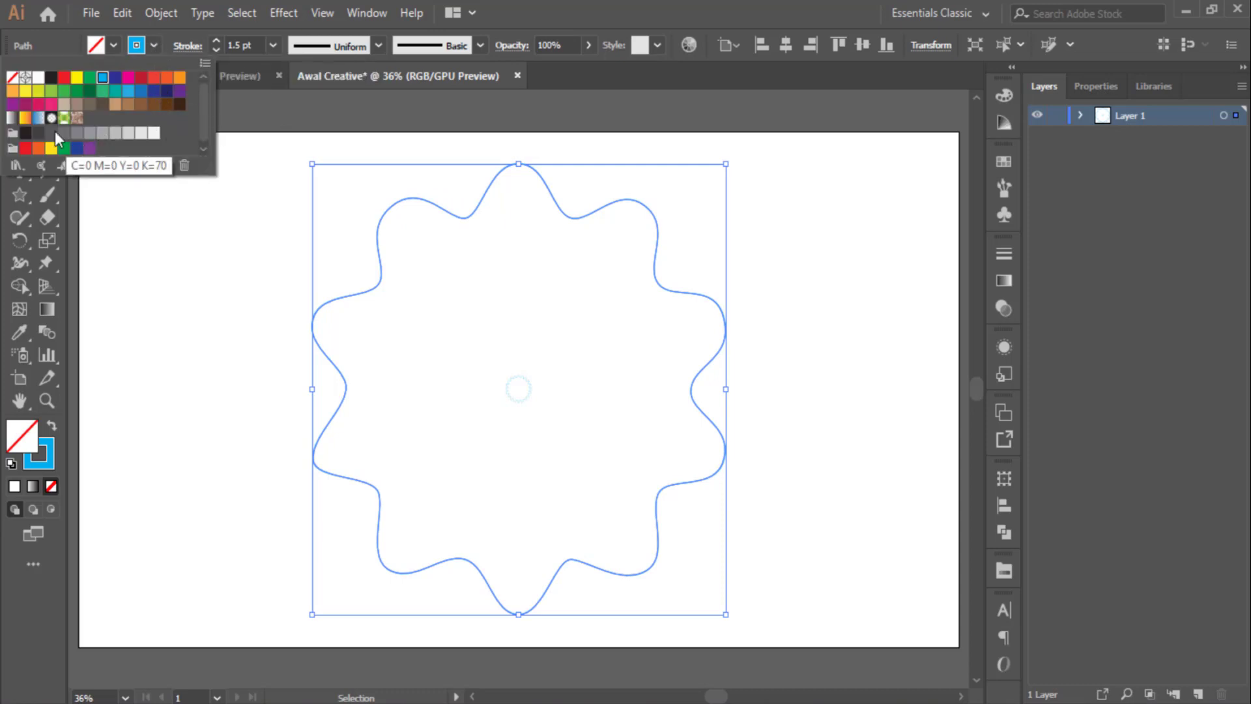
left_click(38, 104)
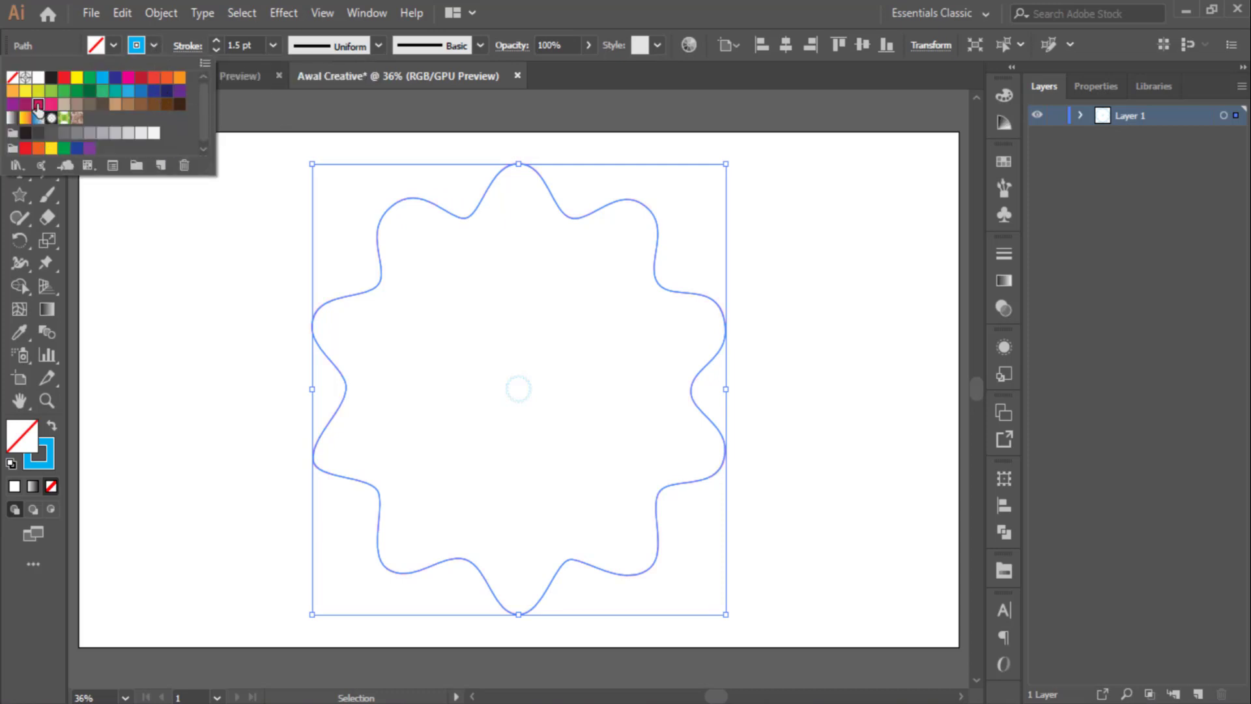
left_click(581, 2)
- Select both wavy shapes and align them to each other's horizontal and vertical centres
left_click(519, 386)
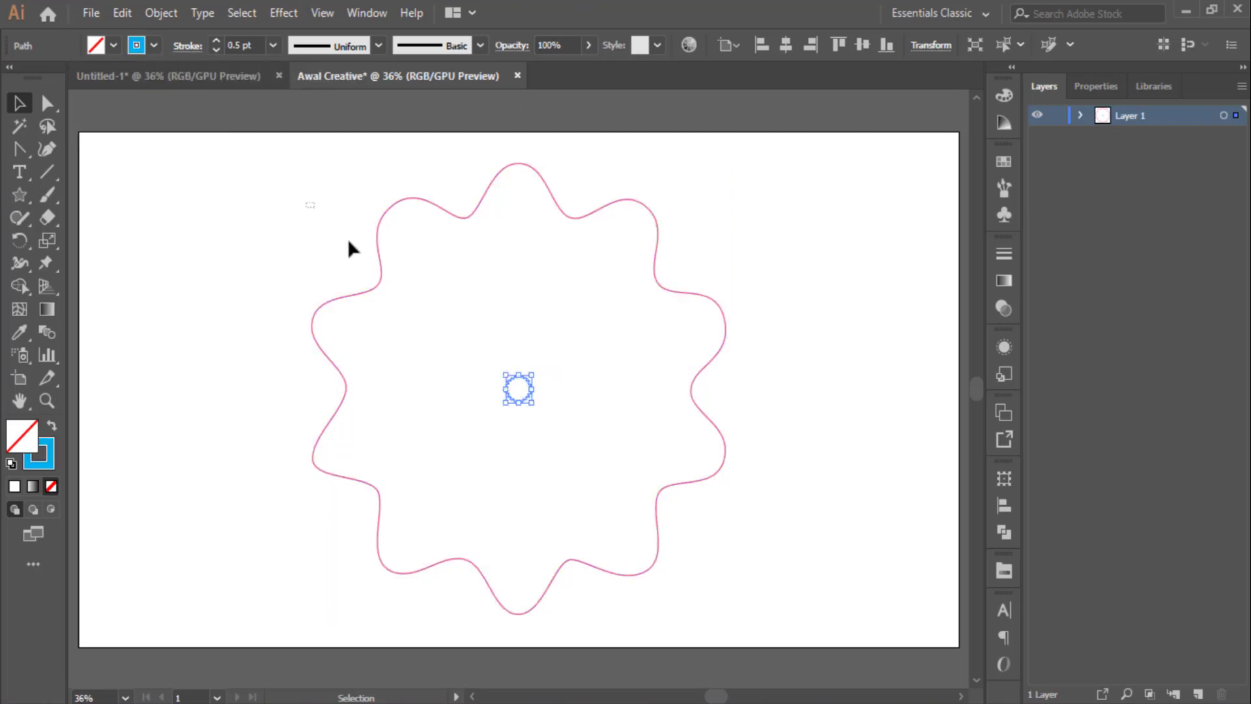
left_click_drag(350, 247, 740, 566)
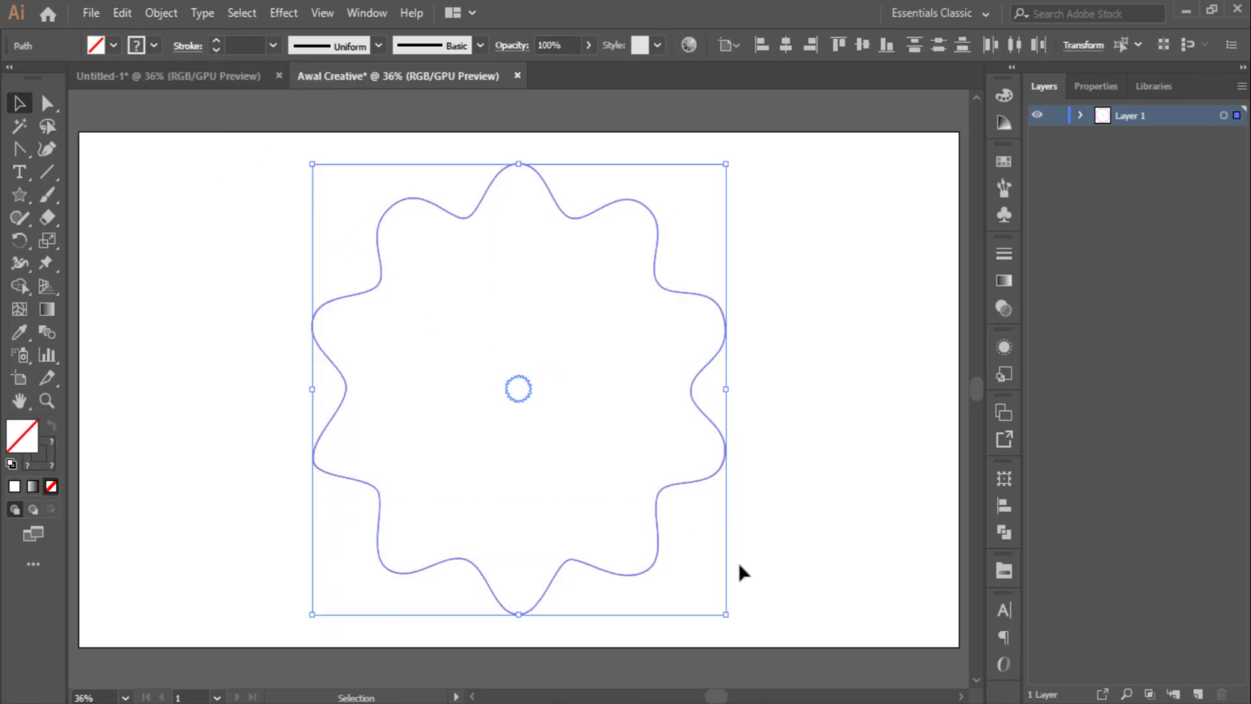
left_click(786, 45)
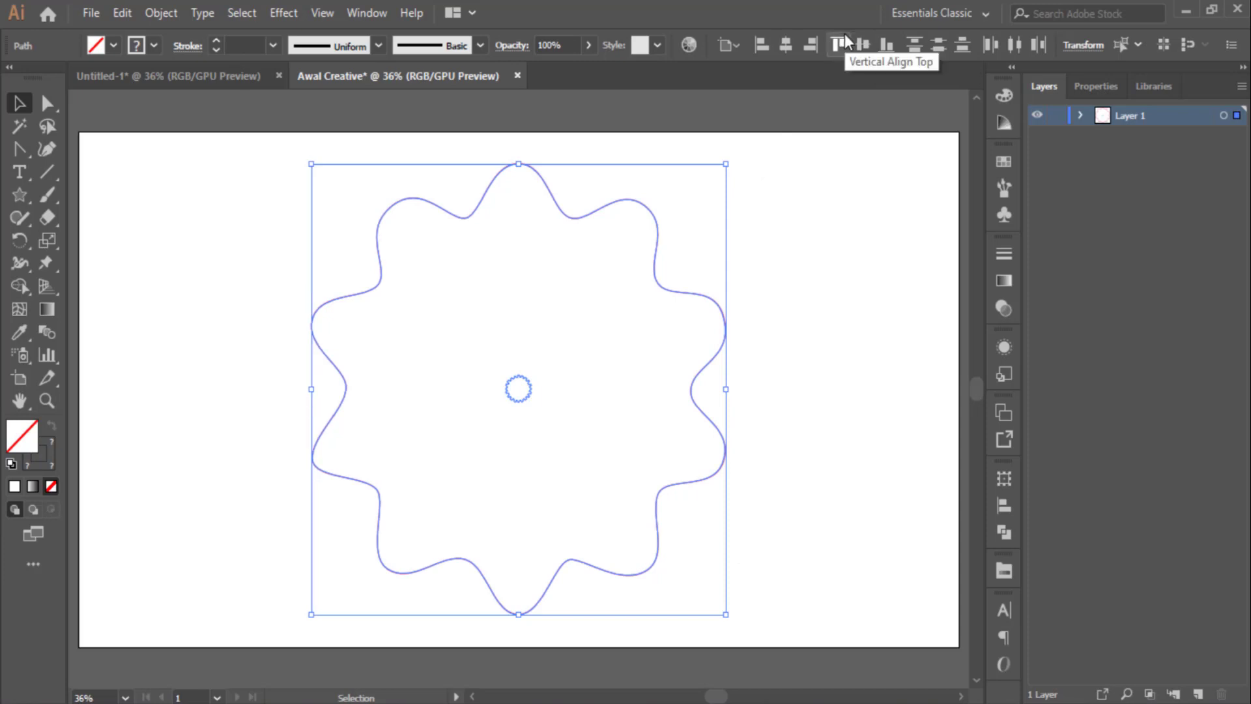
left_click(862, 45)
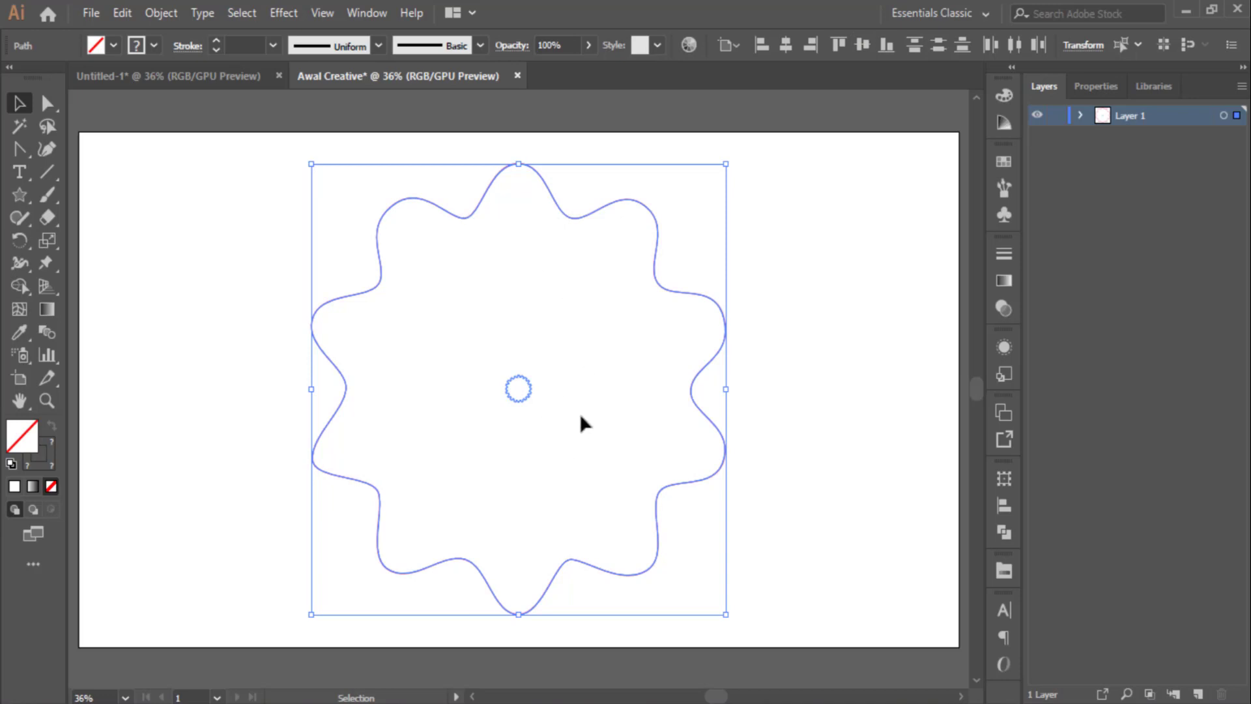
- Set the blend options for the two wavy stars to Specified Steps spacing with 250 steps
left_click(156, 13)
mouse_move(262, 26)
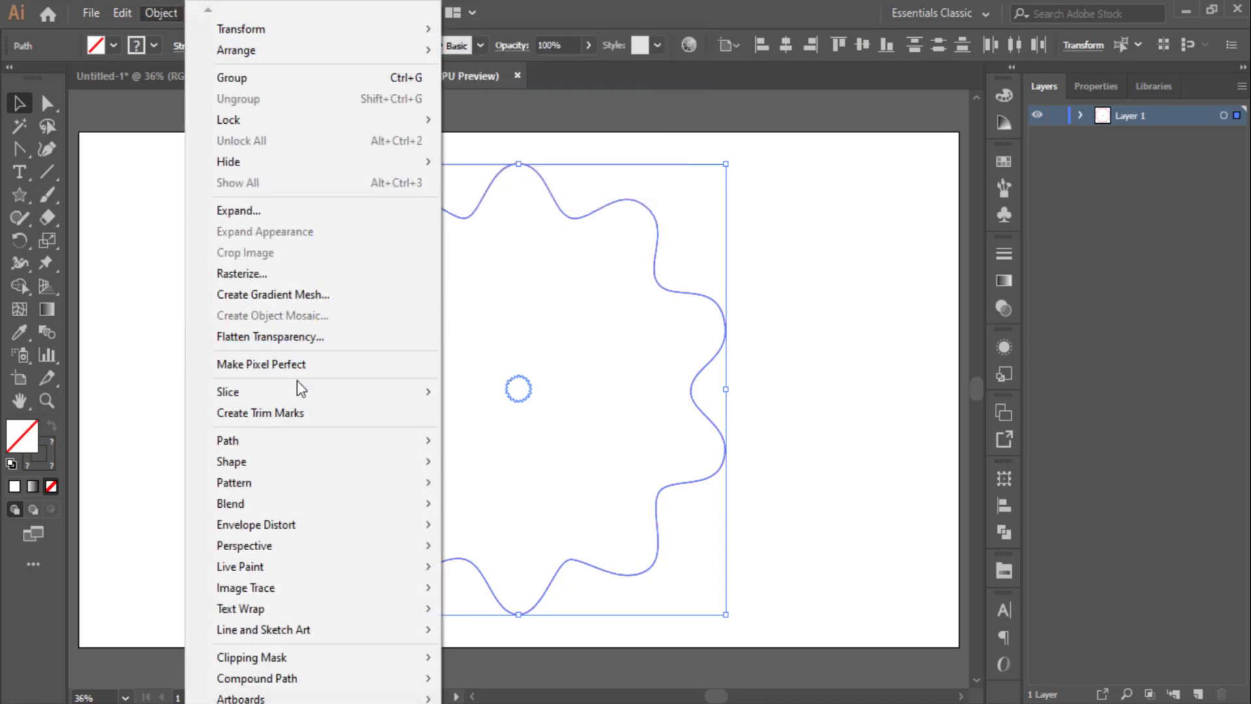
mouse_move(289, 508)
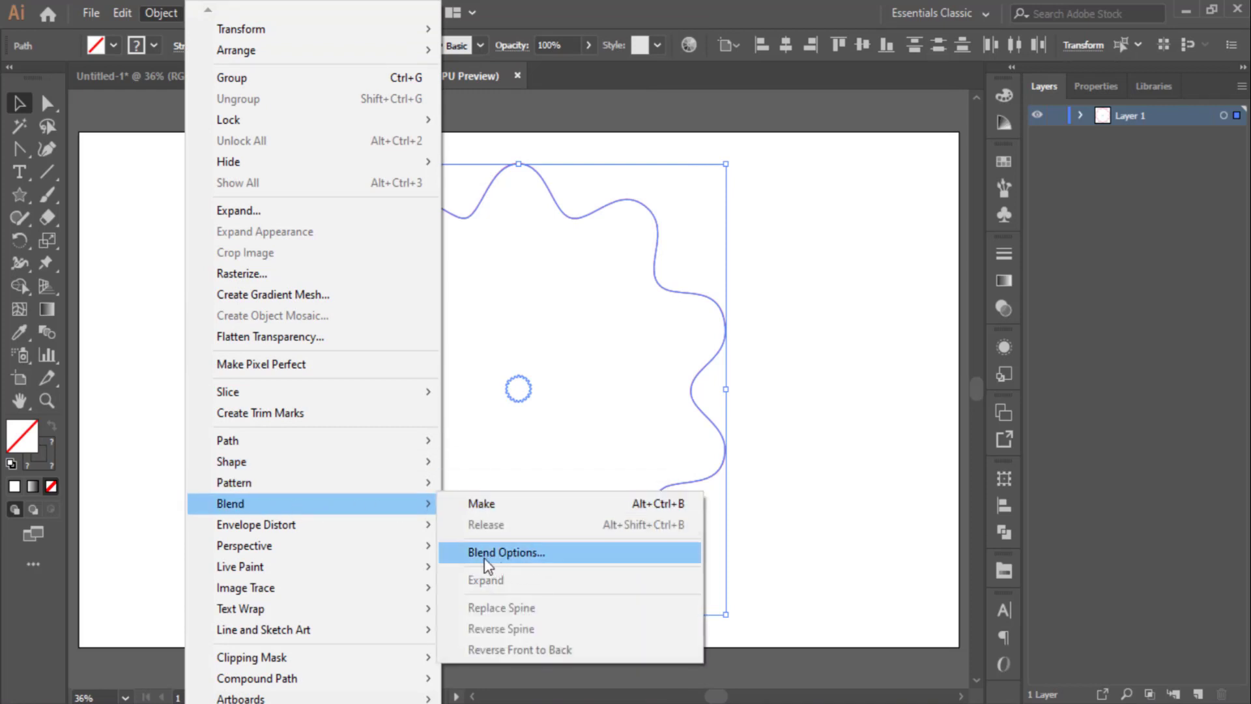
left_click(550, 559)
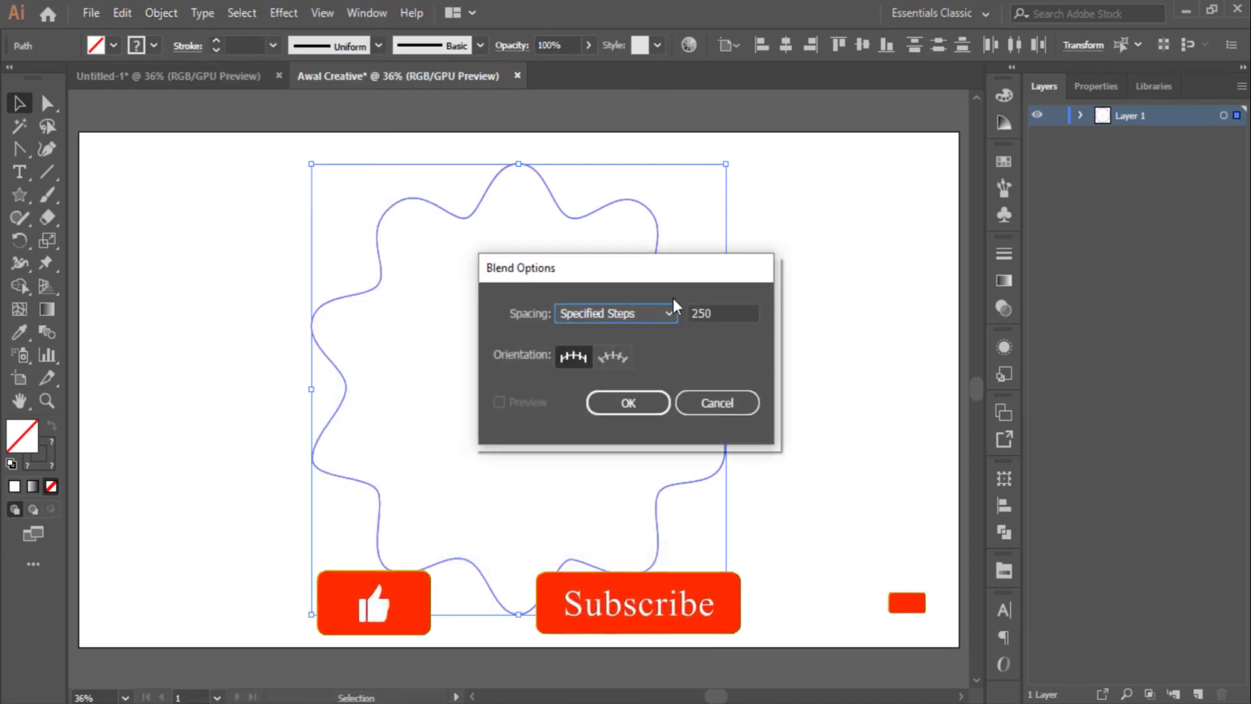
left_click_drag(713, 276, 674, 286)
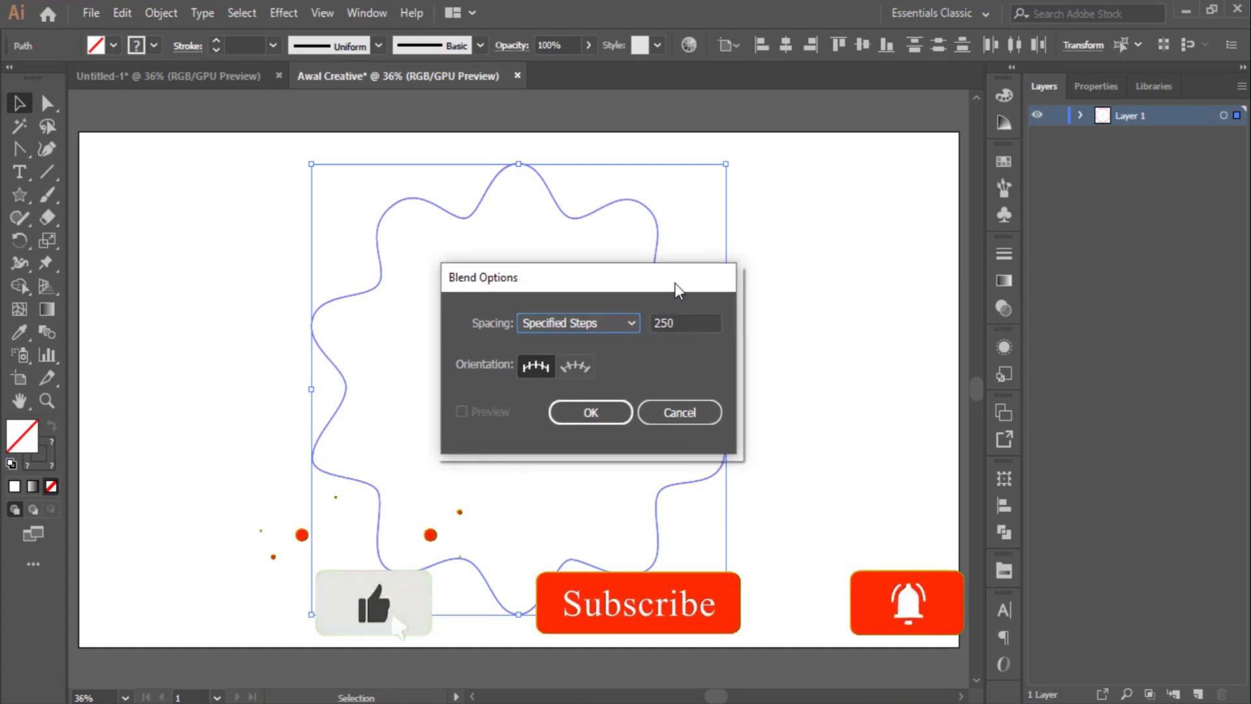
left_click(631, 324)
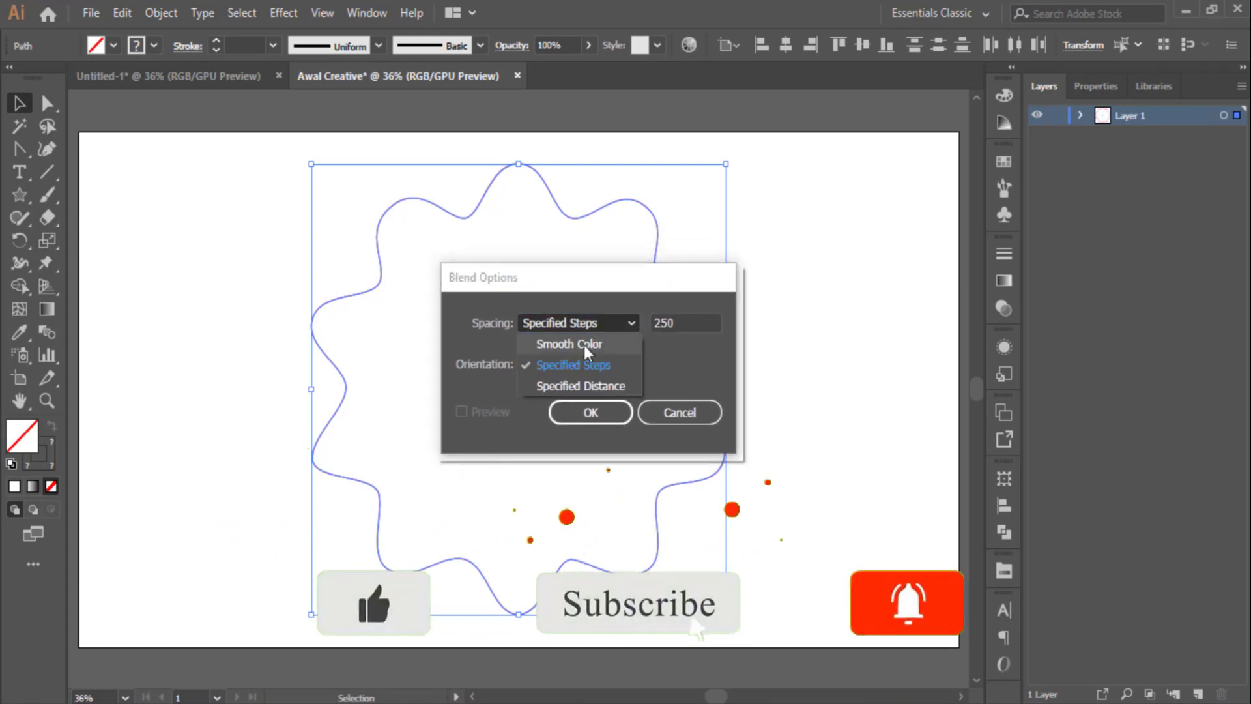
left_click(584, 345)
left_click(635, 324)
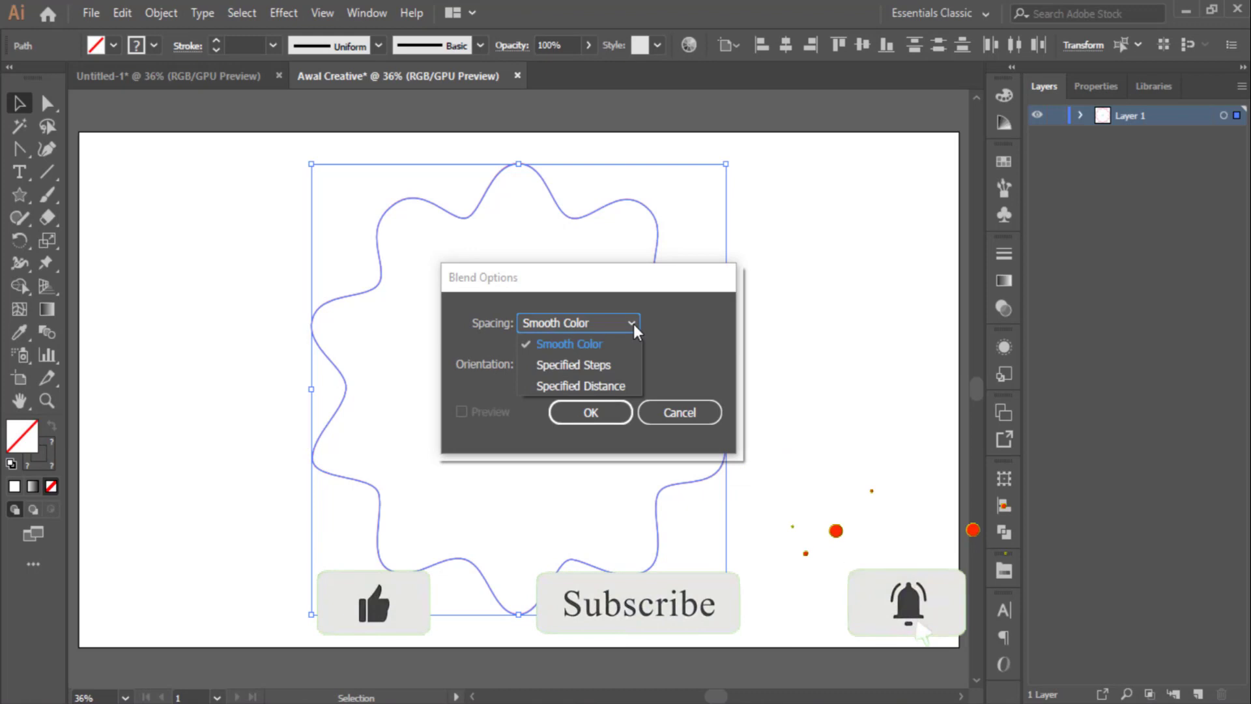
left_click(570, 393)
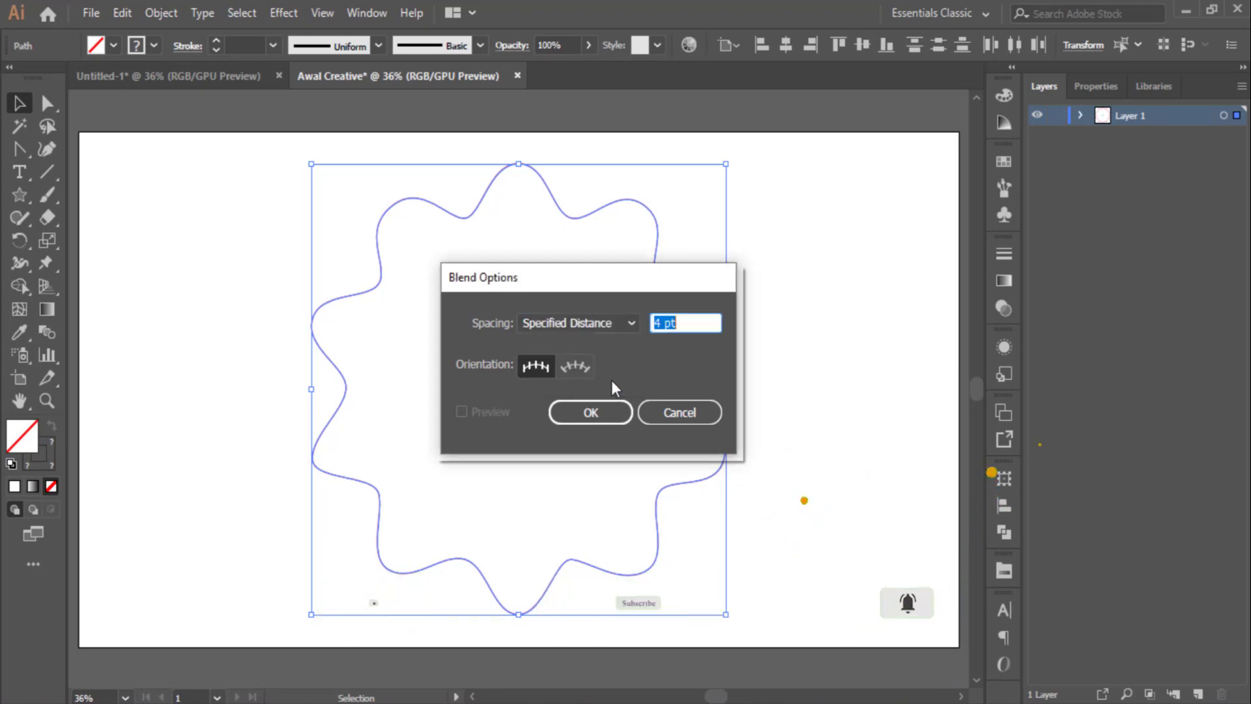
left_click(628, 323)
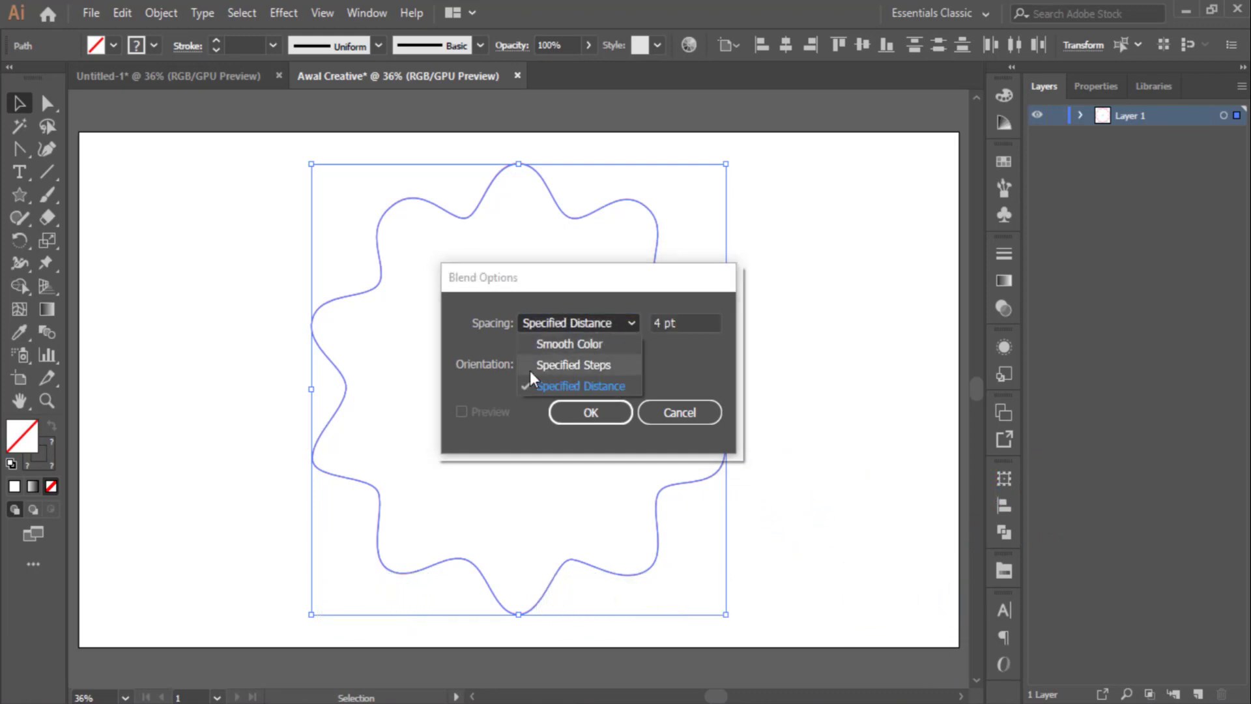
left_click(613, 366)
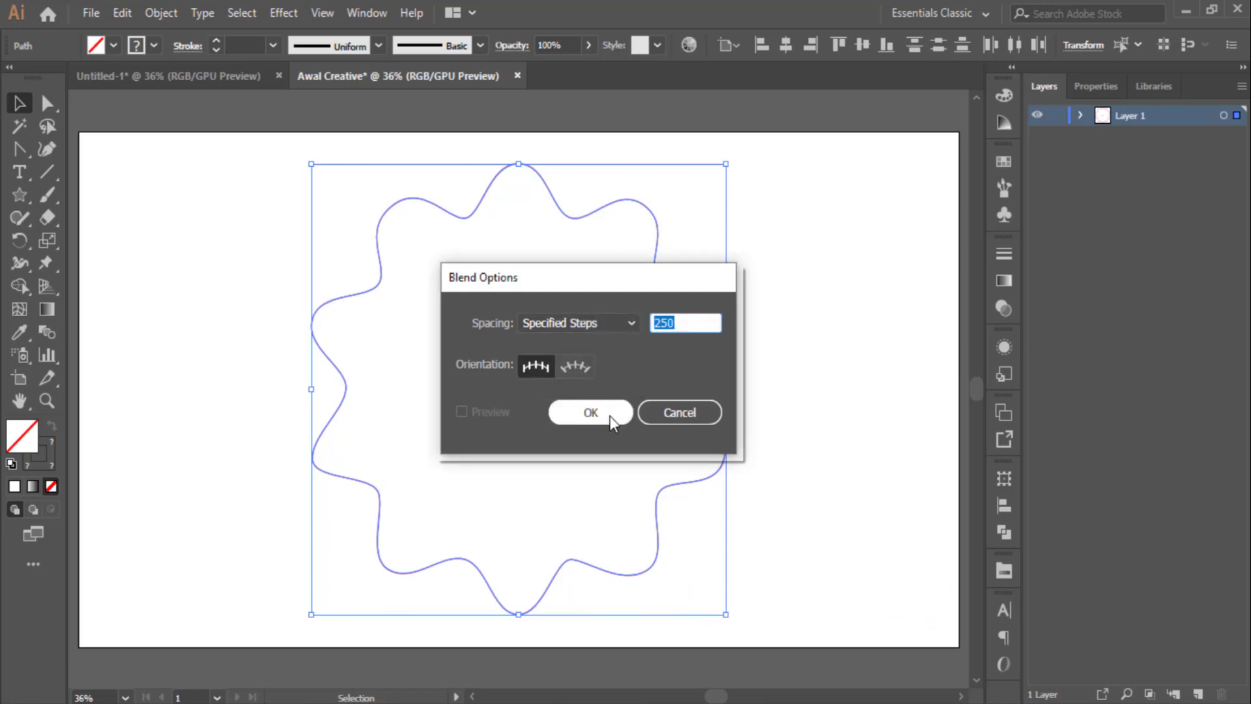
left_click(593, 412)
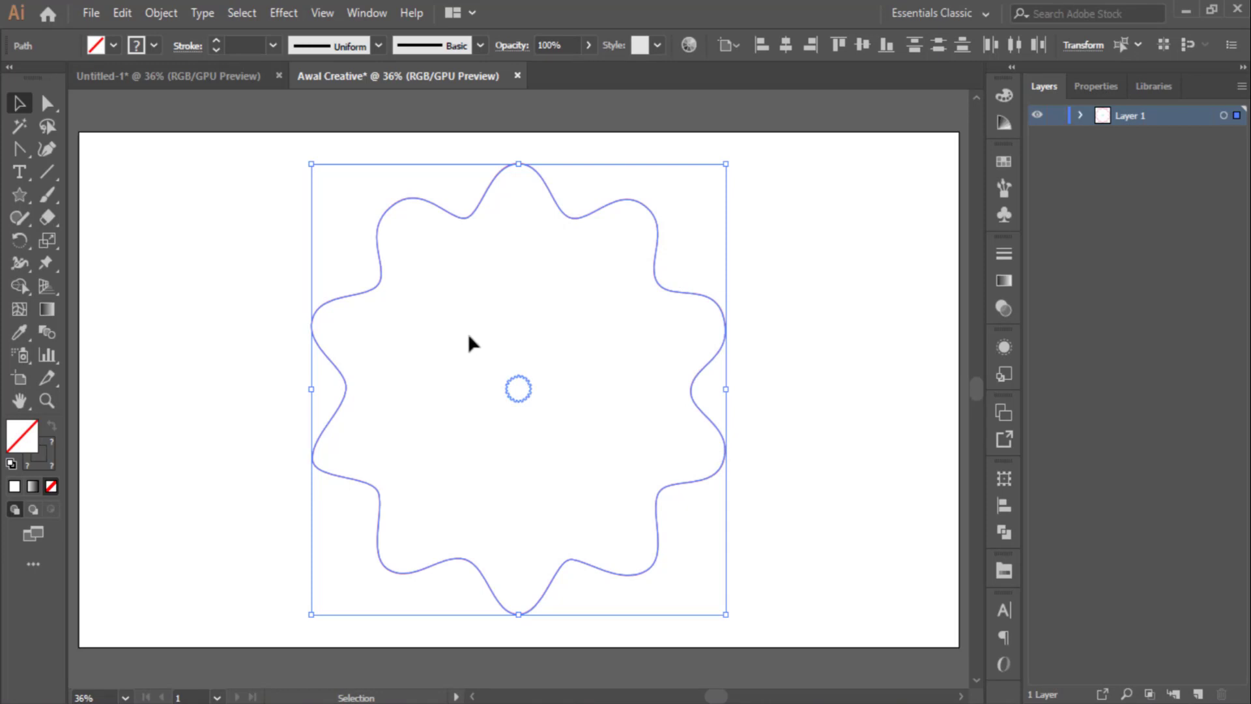
- Make a blend between the small and large wavy stars and deselect the result
left_click(158, 14)
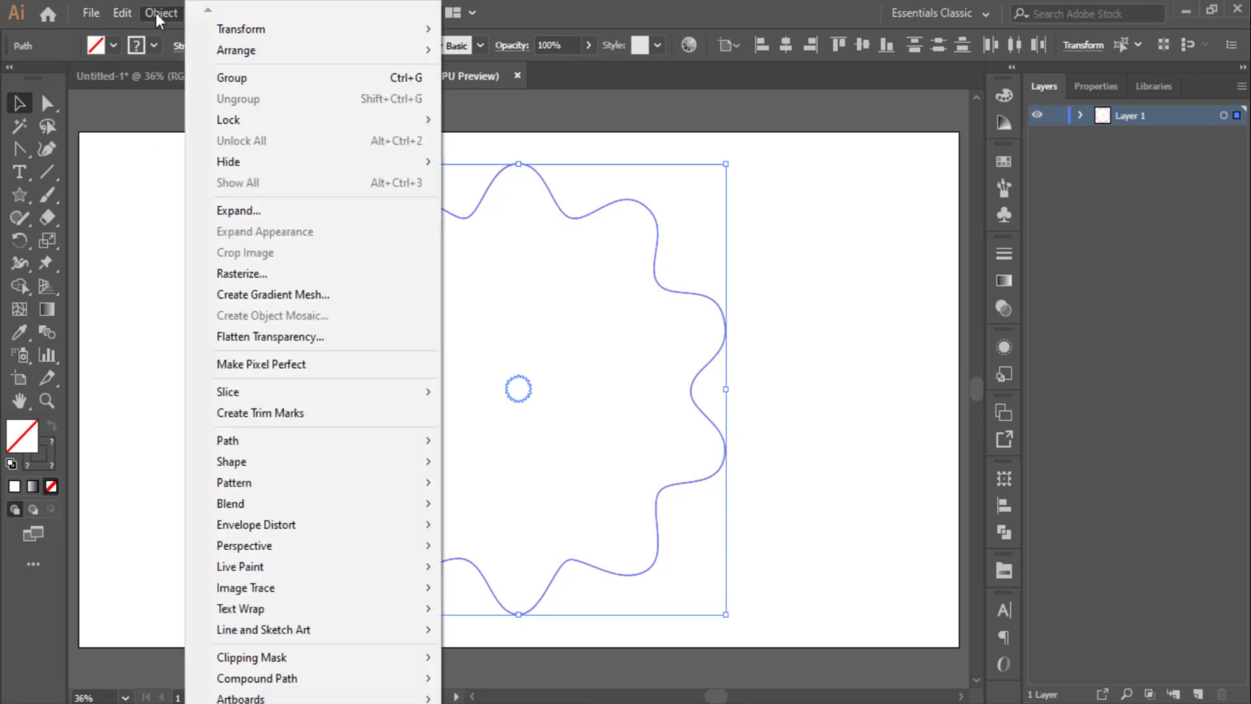
mouse_move(272, 506)
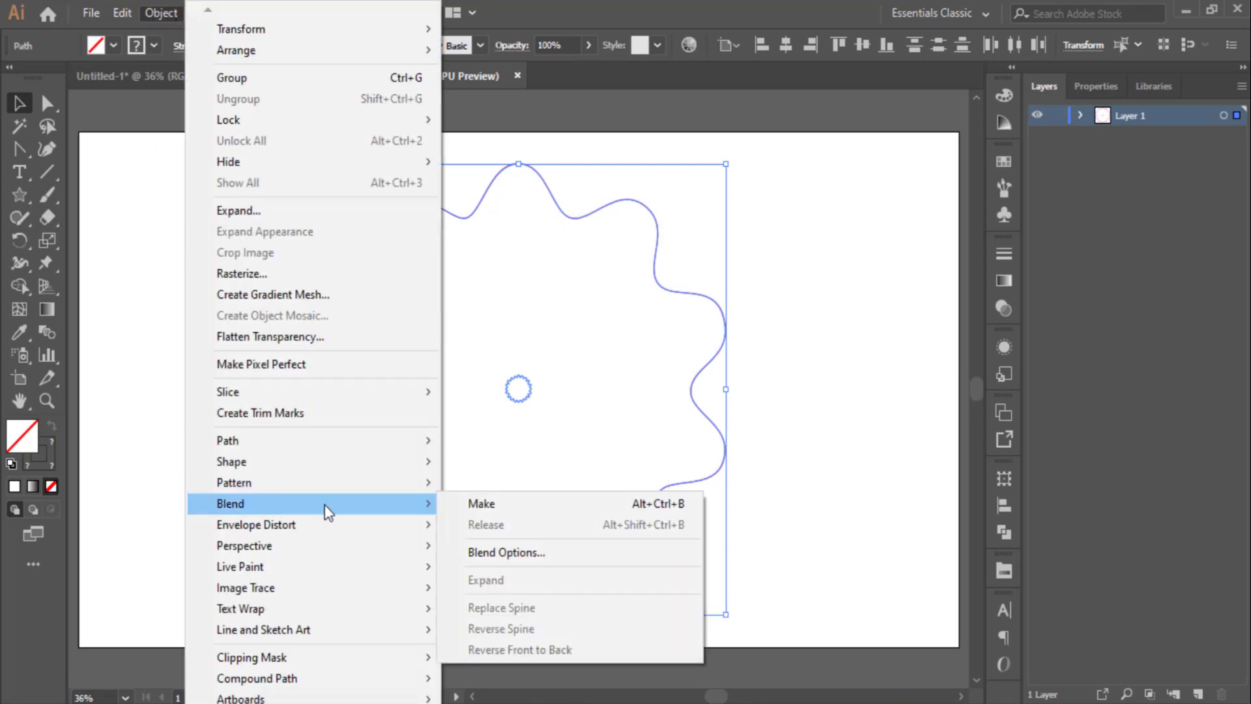
left_click(508, 502)
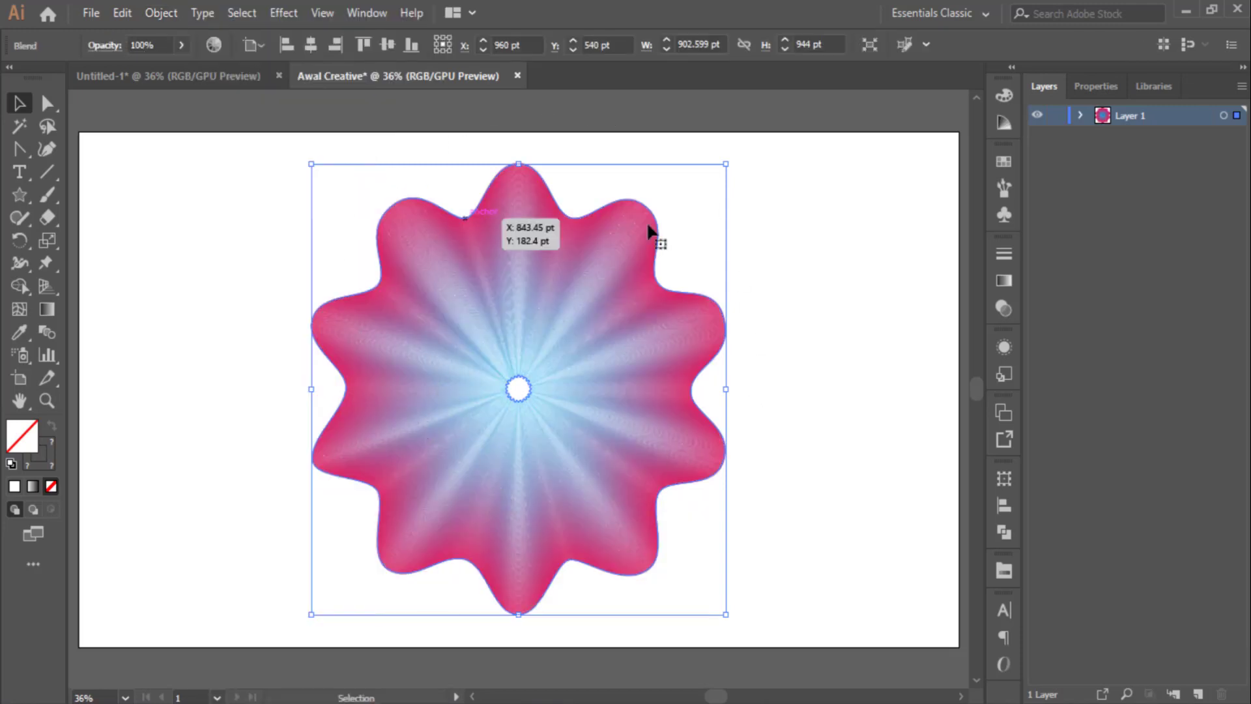
left_click(311, 288)
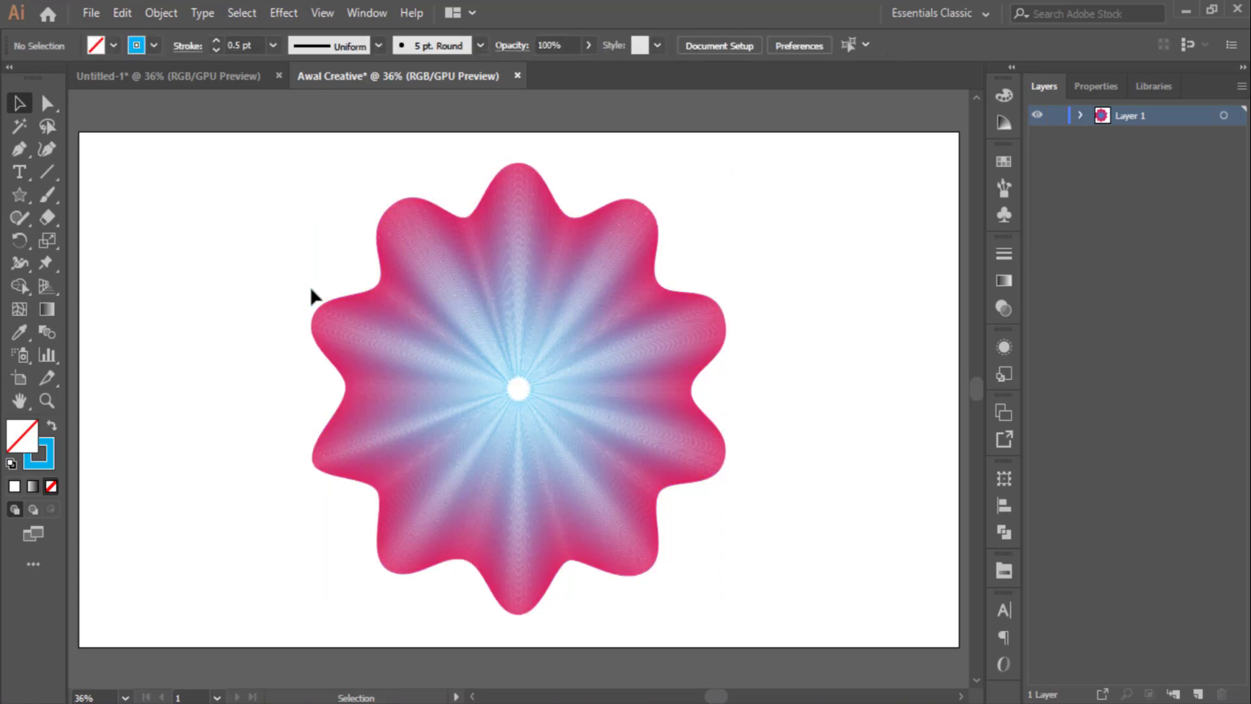
- Isolate the blend and use the Pen tool to add a straight spine from the artboard's upper-right area to the small star's centre
left_click(311, 327)
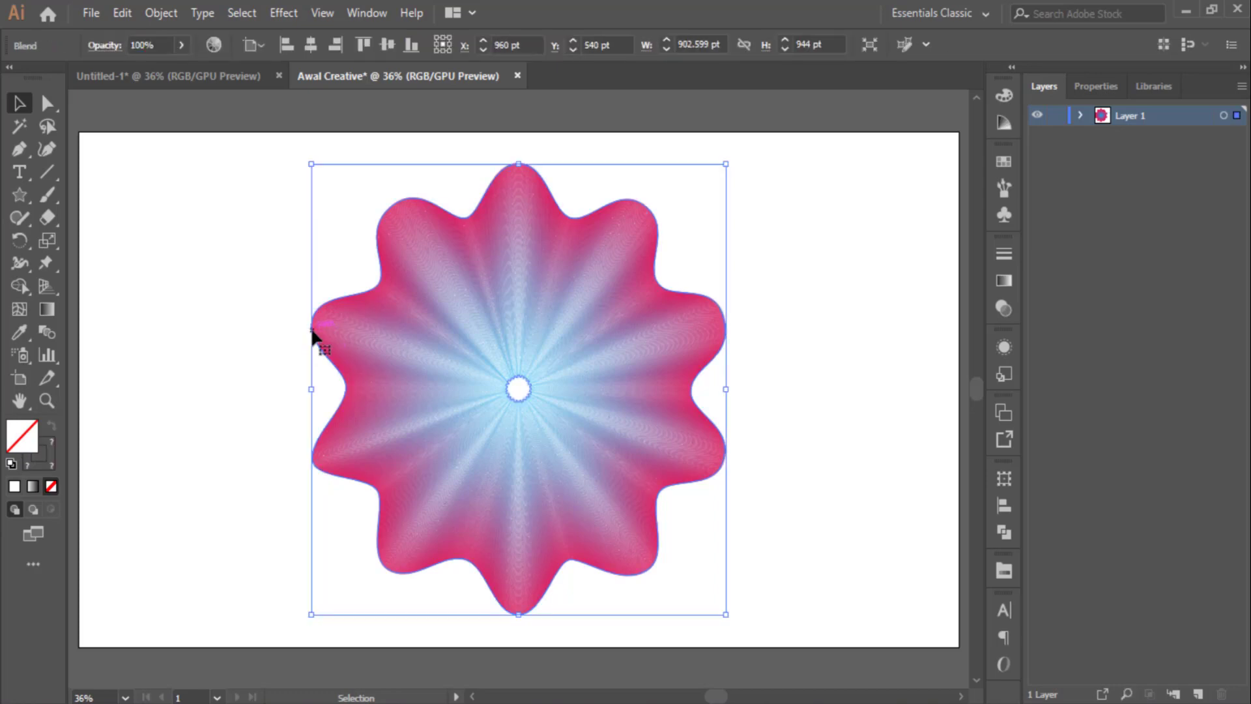
double_click(310, 333)
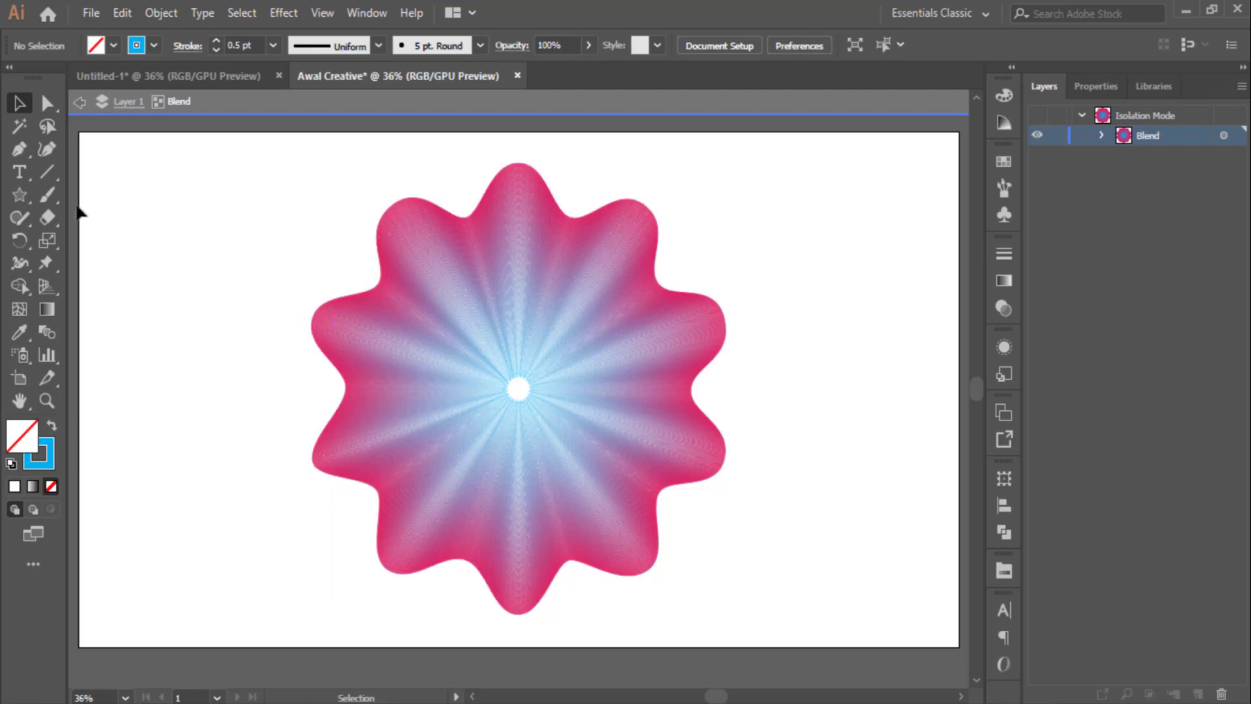
left_click(24, 147)
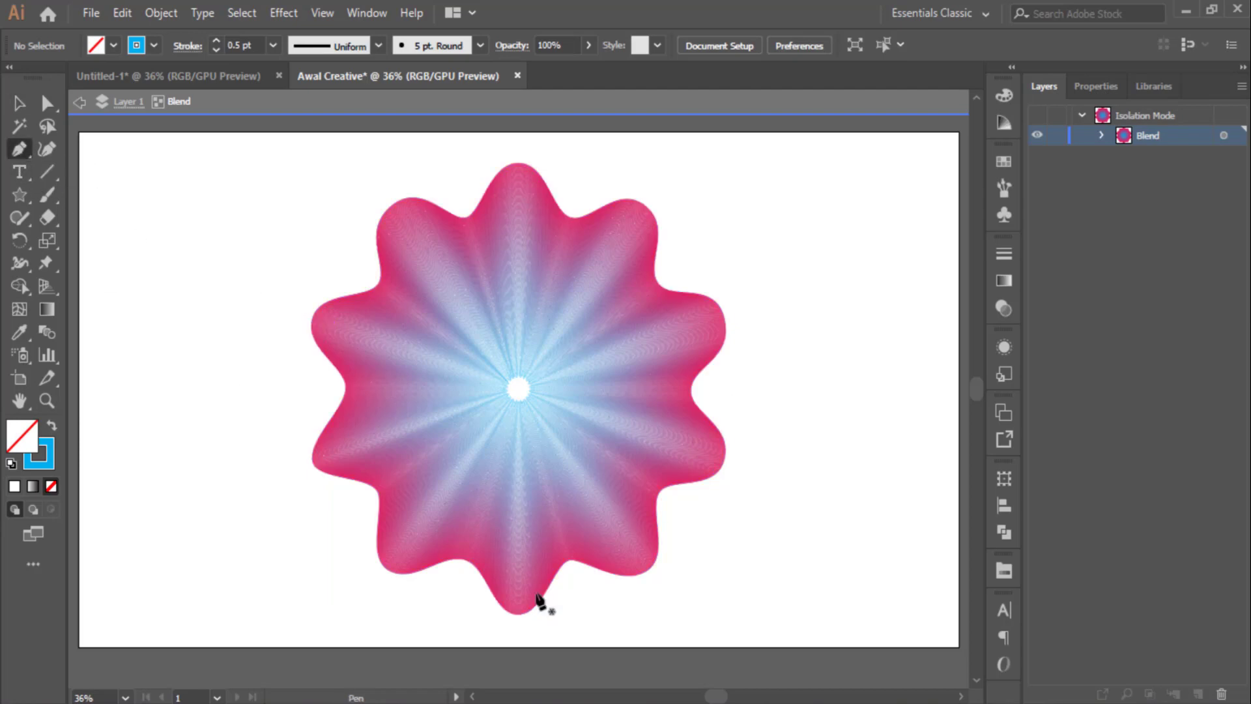
left_click(903, 244)
left_click(520, 392)
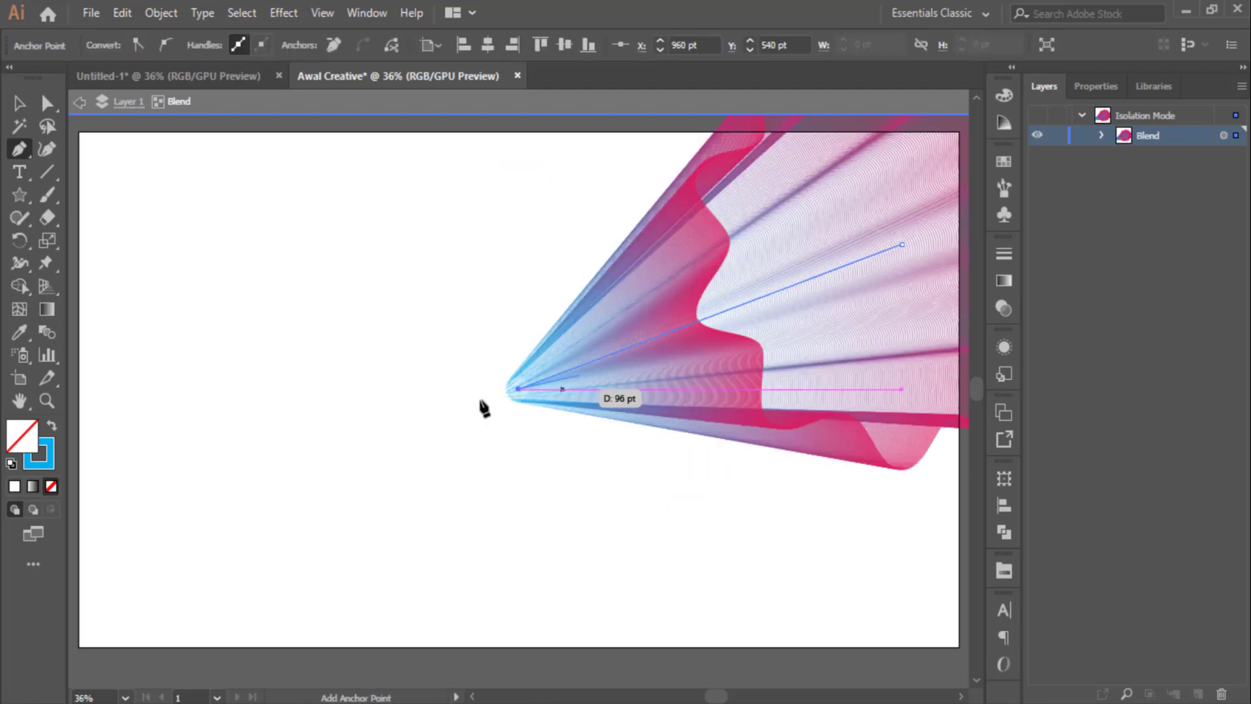
- Select the whole stretched blend and move it fully onto the artboard, to about X 949 pt, Y 511 pt
key("v")
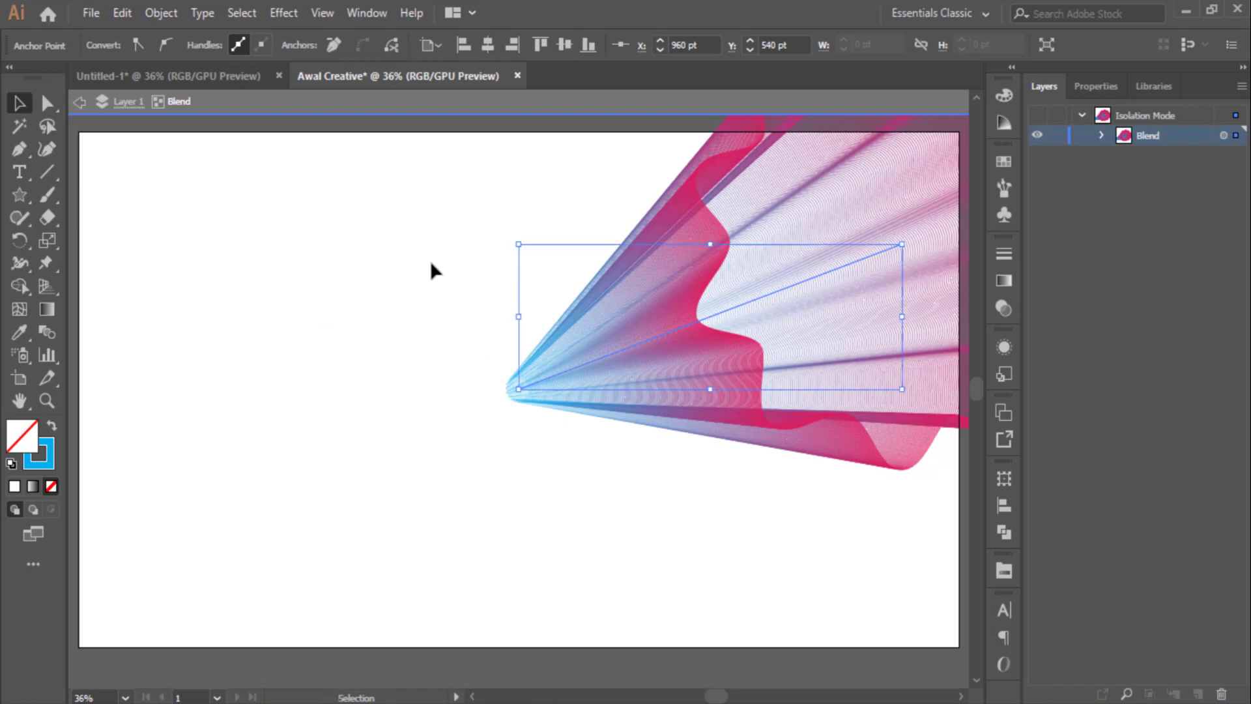
left_click_drag(452, 230, 720, 471)
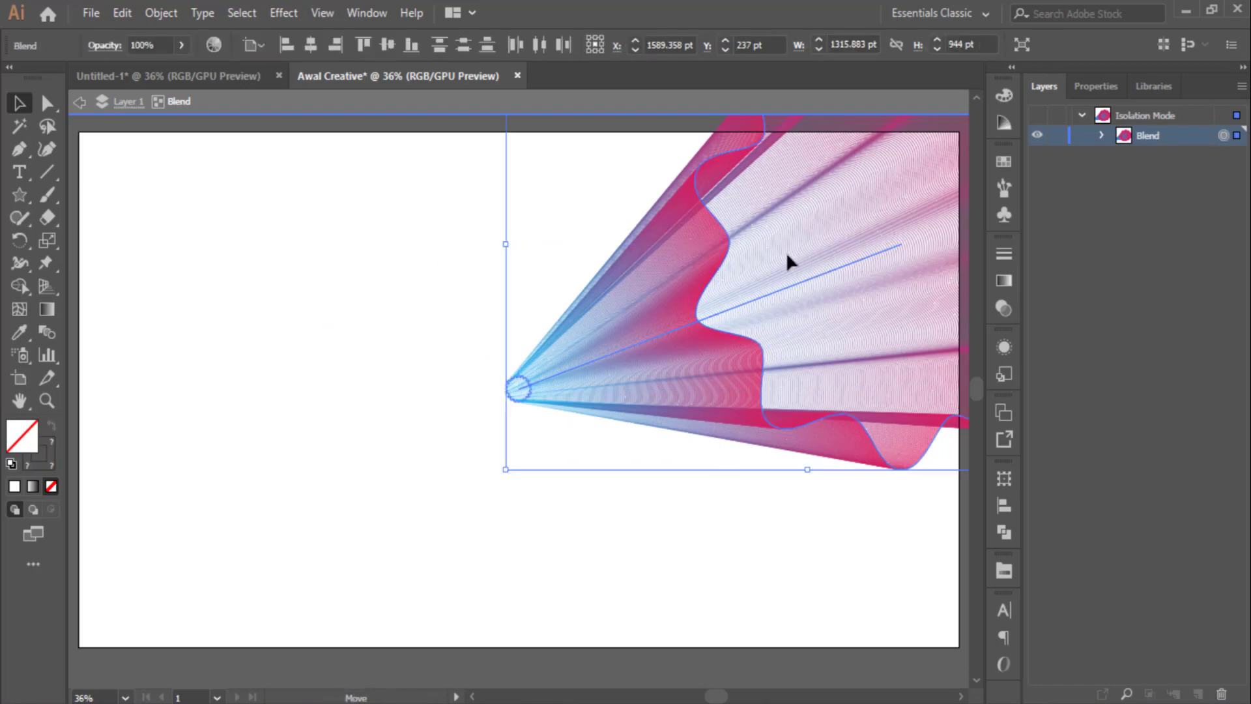
left_click_drag(787, 255, 523, 364)
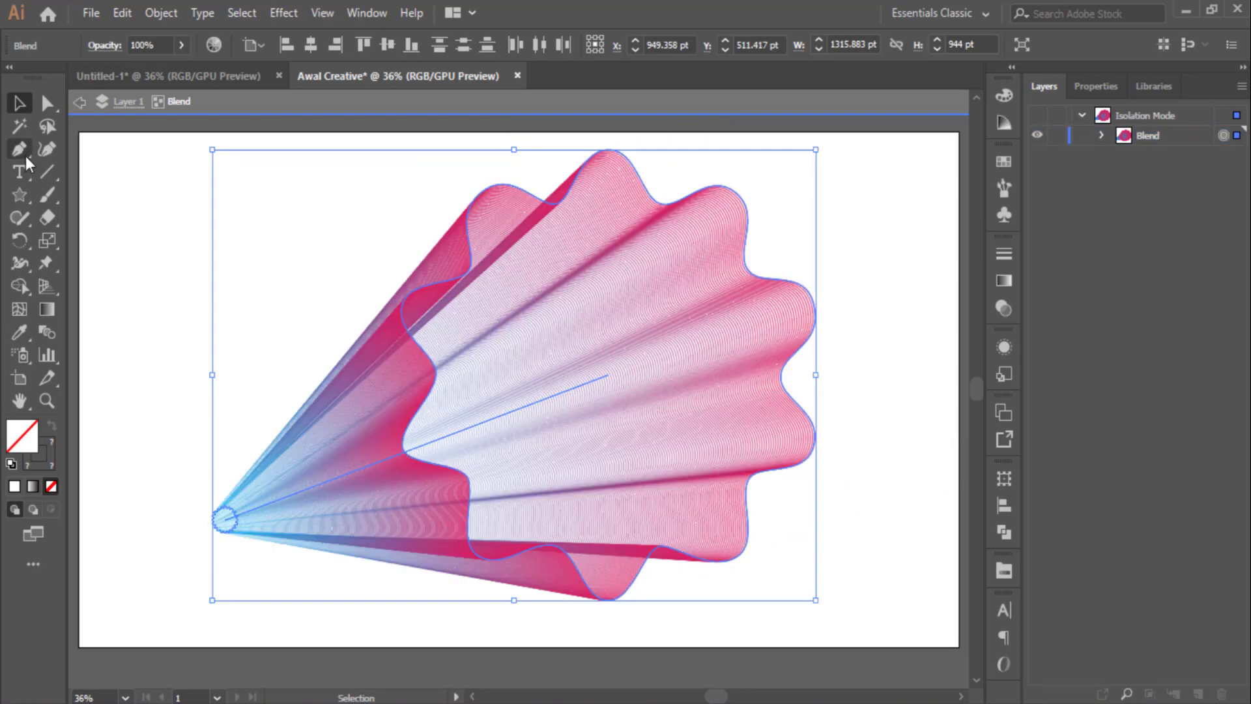
- Curve the blend spine at the large star's centre with the Anchor Point tool, extending its handle steeply downward
left_click_drag(26, 156, 68, 214)
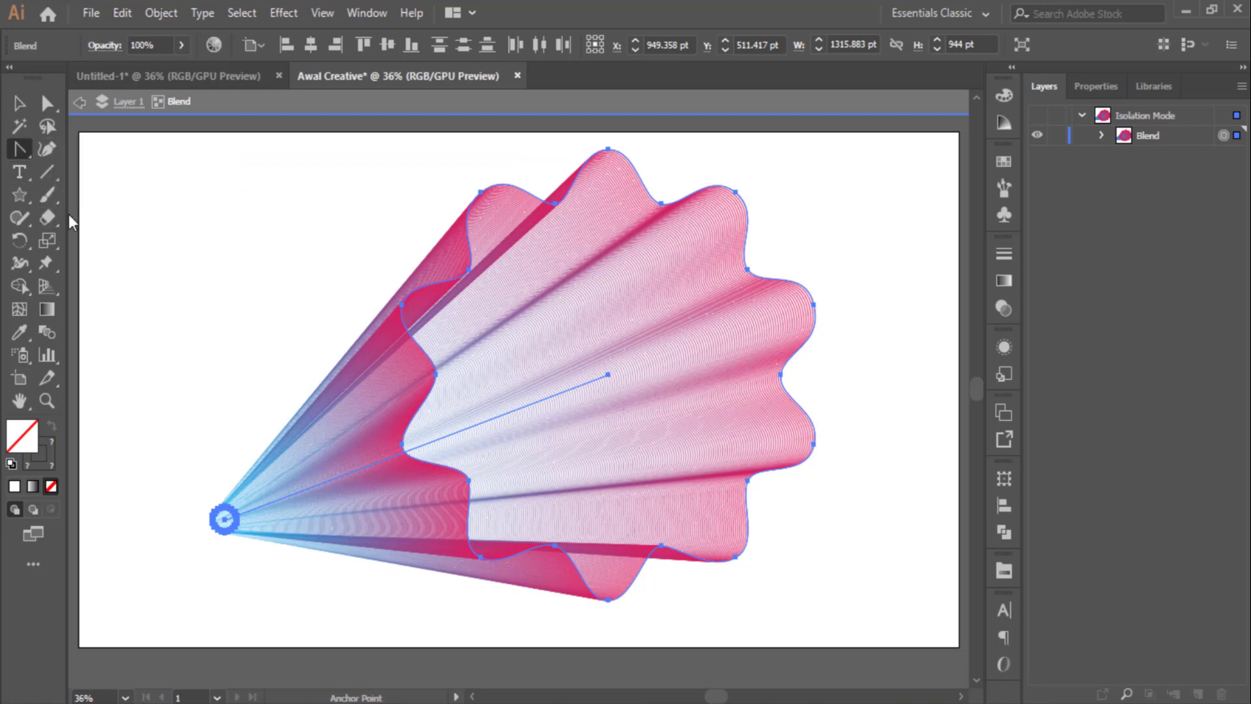
left_click_drag(608, 375, 662, 417)
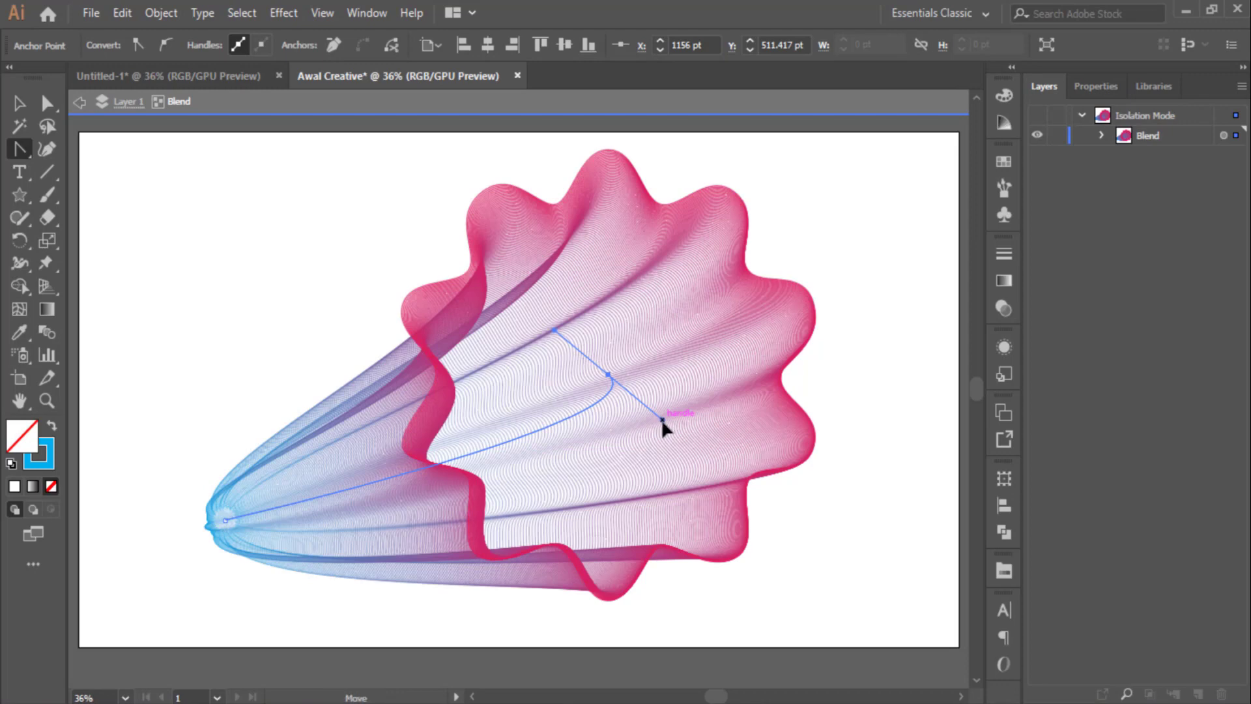
left_click_drag(663, 420, 684, 455)
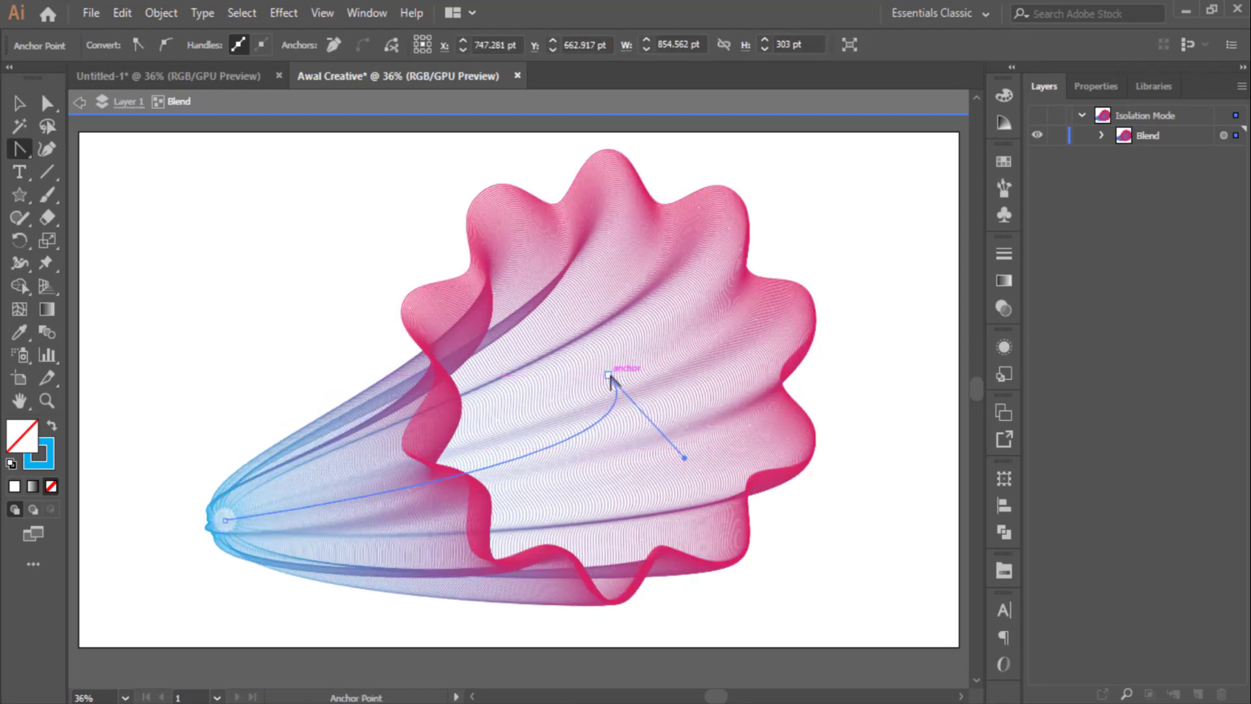
left_click_drag(610, 376, 631, 450)
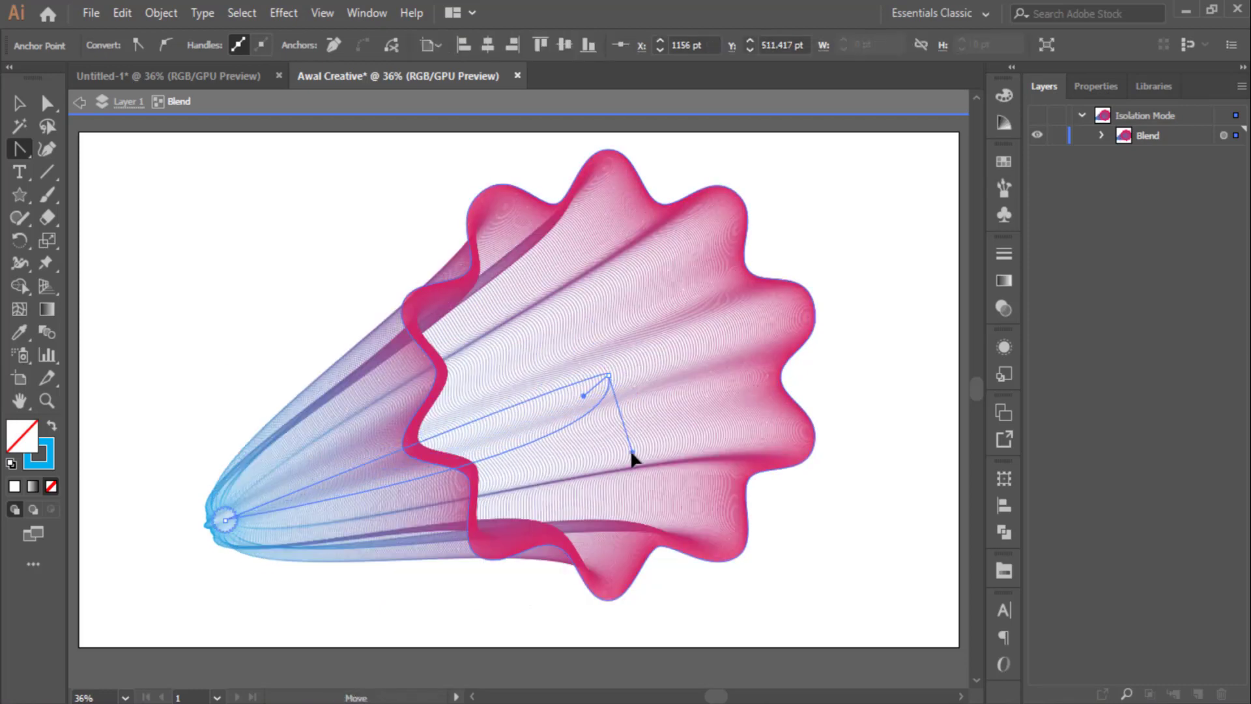
left_click_drag(595, 404, 595, 399)
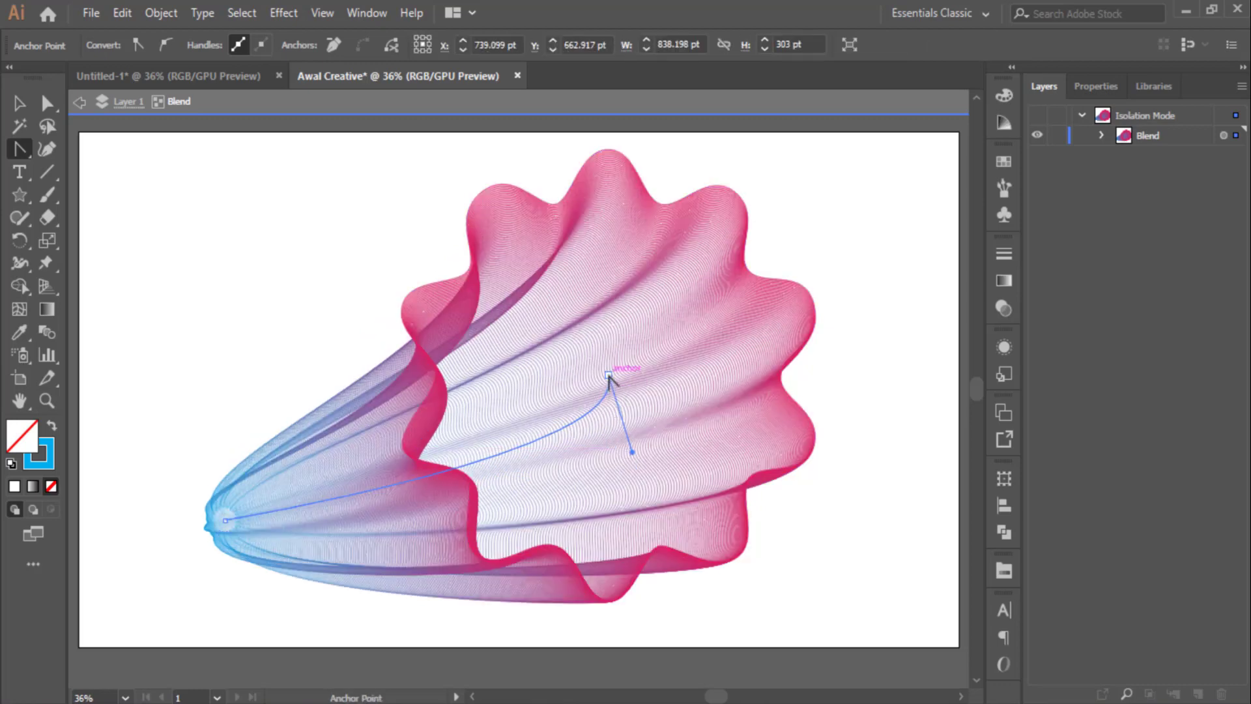
left_click(609, 376)
left_click_drag(609, 376, 626, 456)
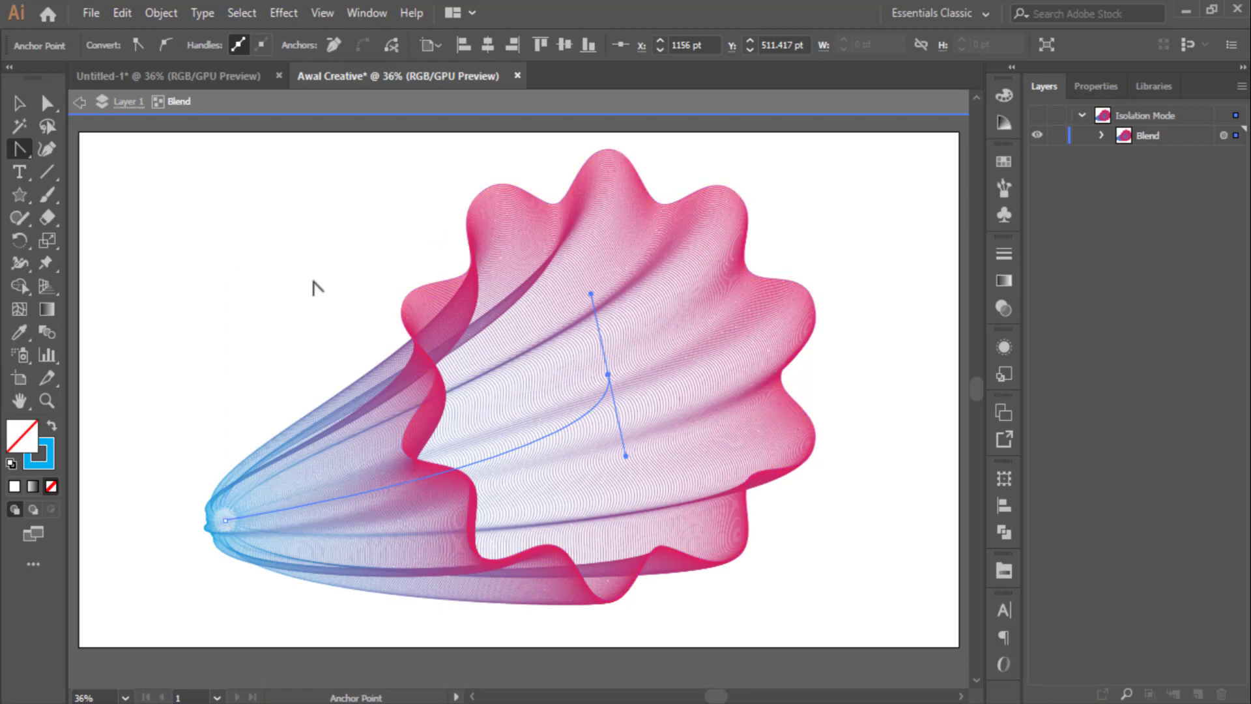
- Curve the blend spine at the small star's centre and extend its lower handle downward to bow the shell's underside
key("v")
left_click_drag(226, 521, 204, 481)
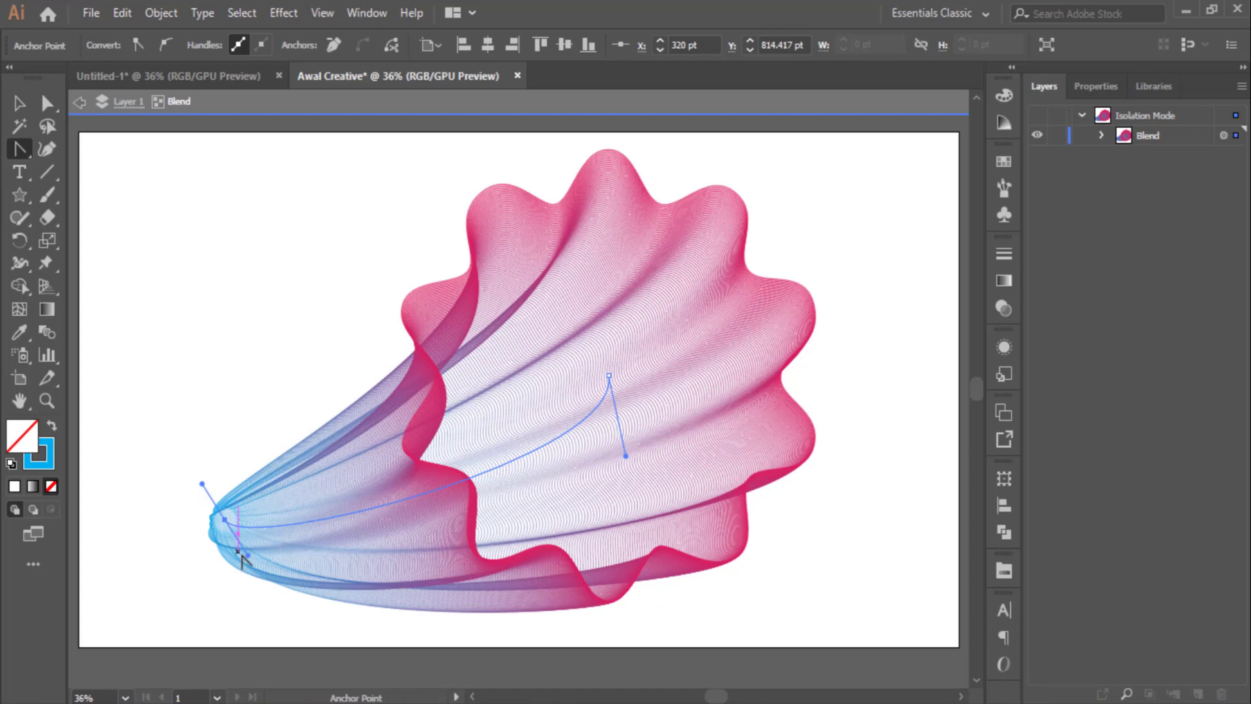
left_click_drag(248, 556, 252, 590)
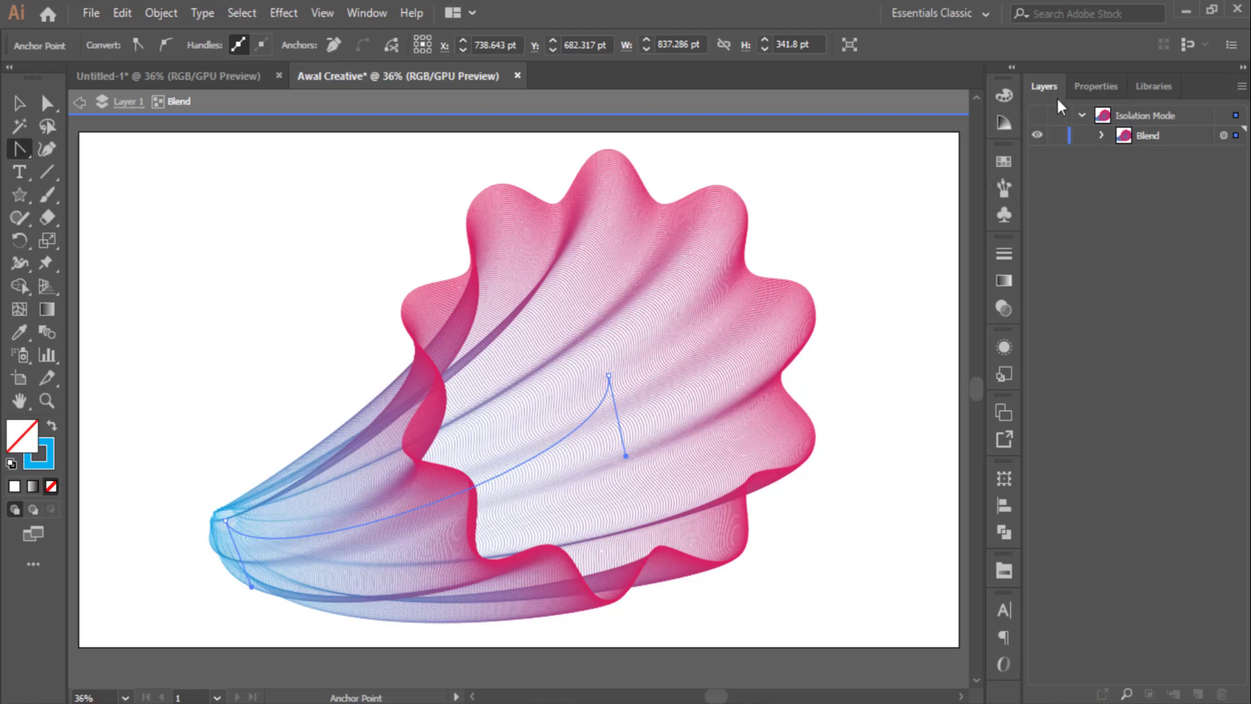
- Select the small star's path within the expanded Blend layer and change its stroke colour to the dark navy swatch
left_click(1103, 135)
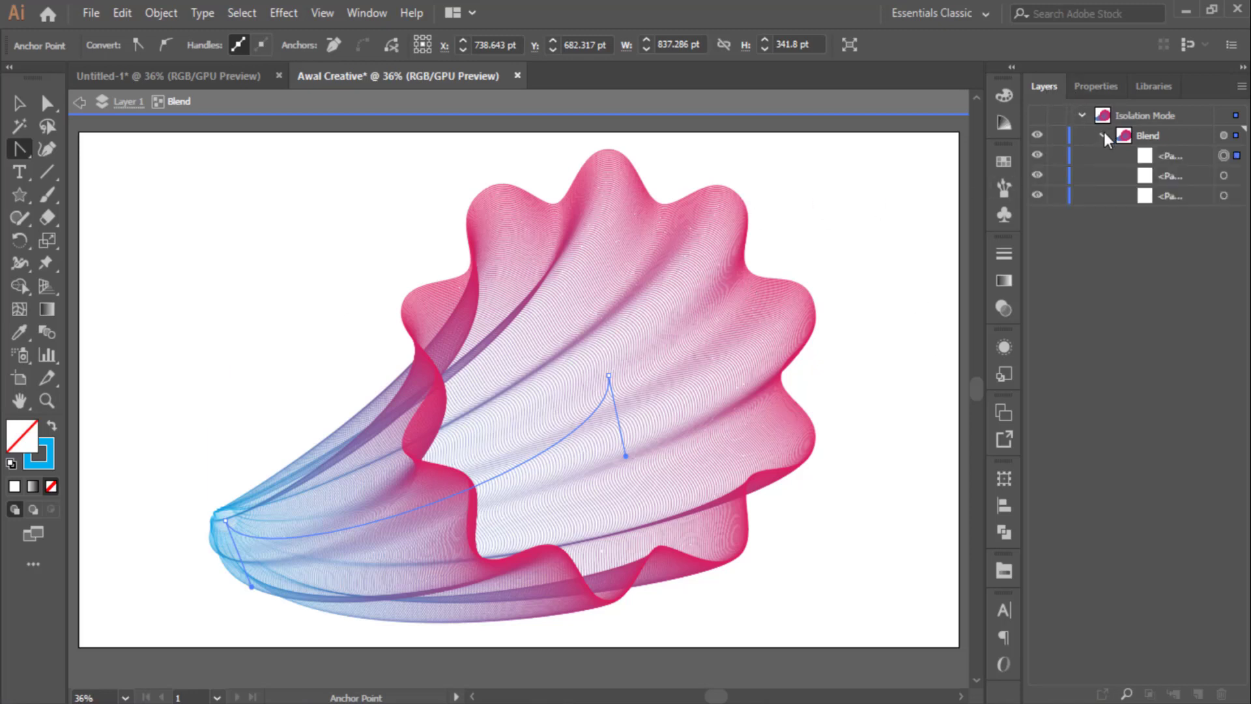
left_click(1223, 176)
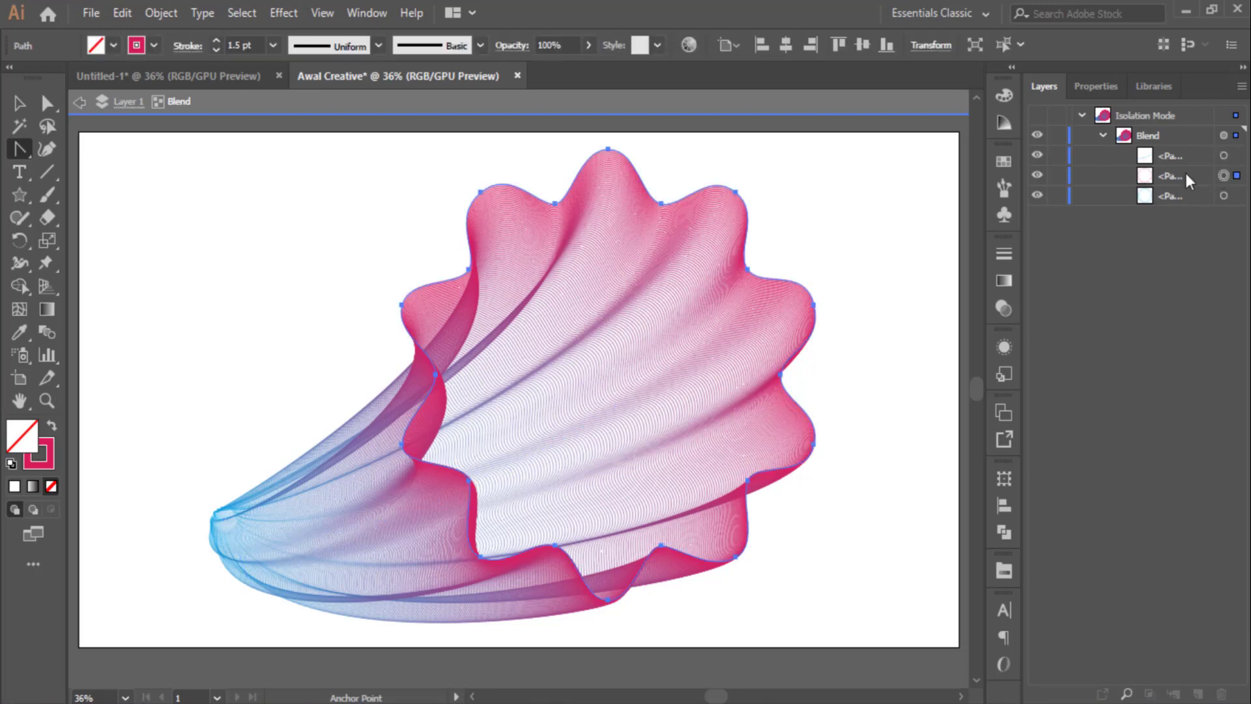
left_click(1037, 176)
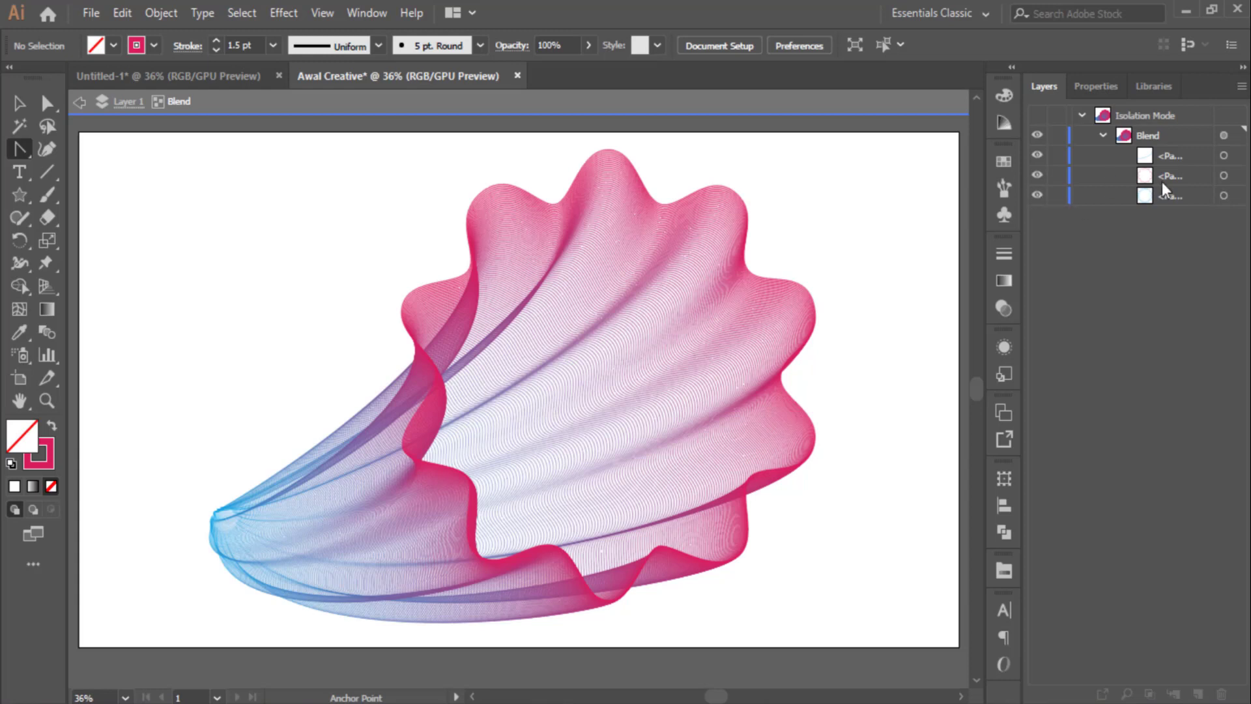
left_click(1224, 195)
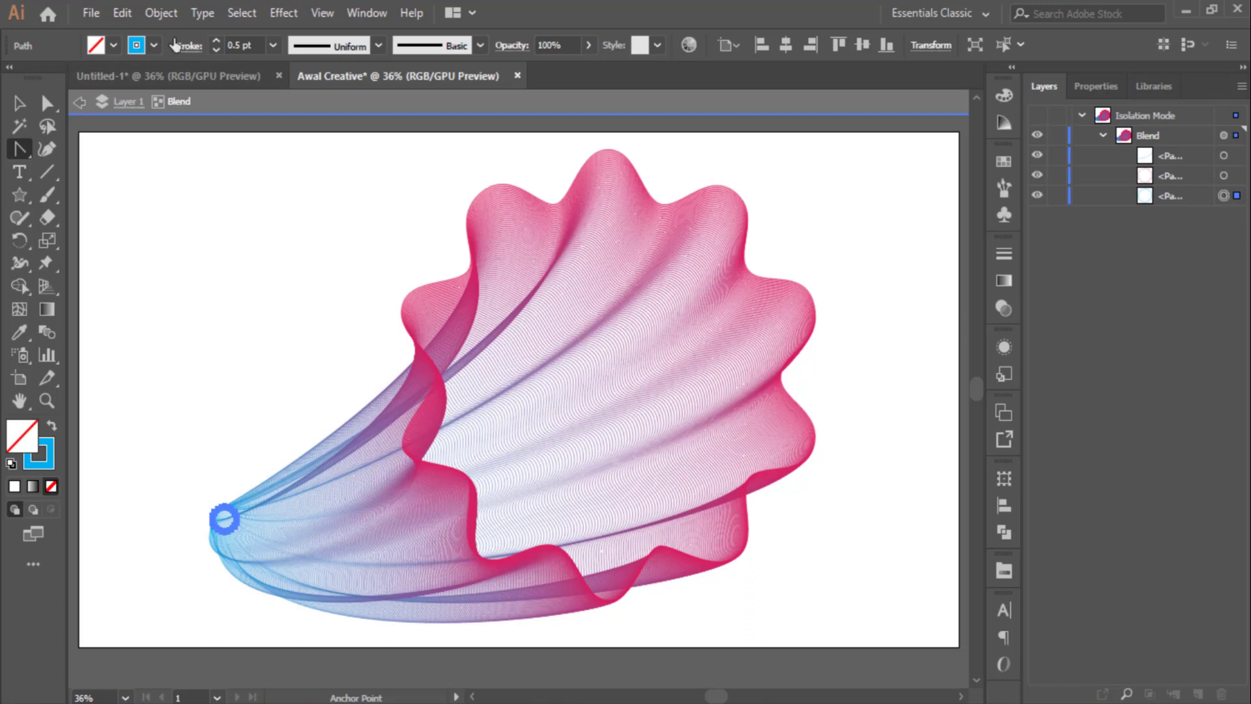
left_click(155, 45)
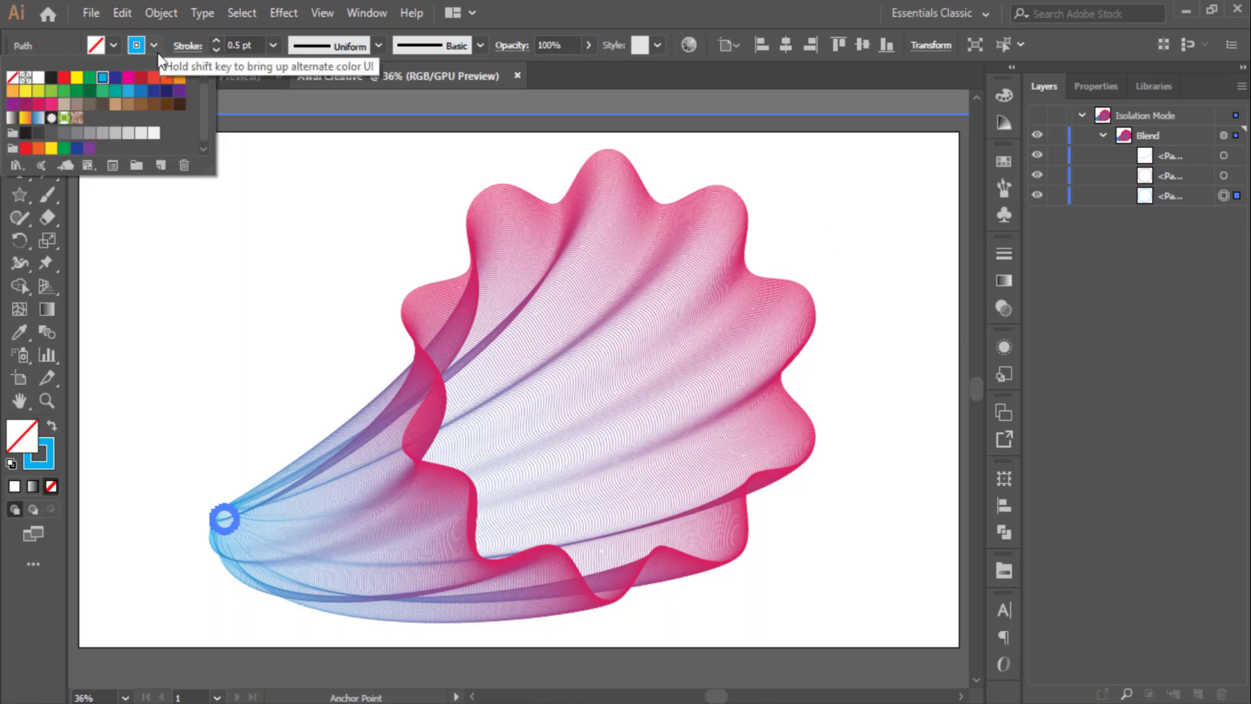
left_click(167, 91)
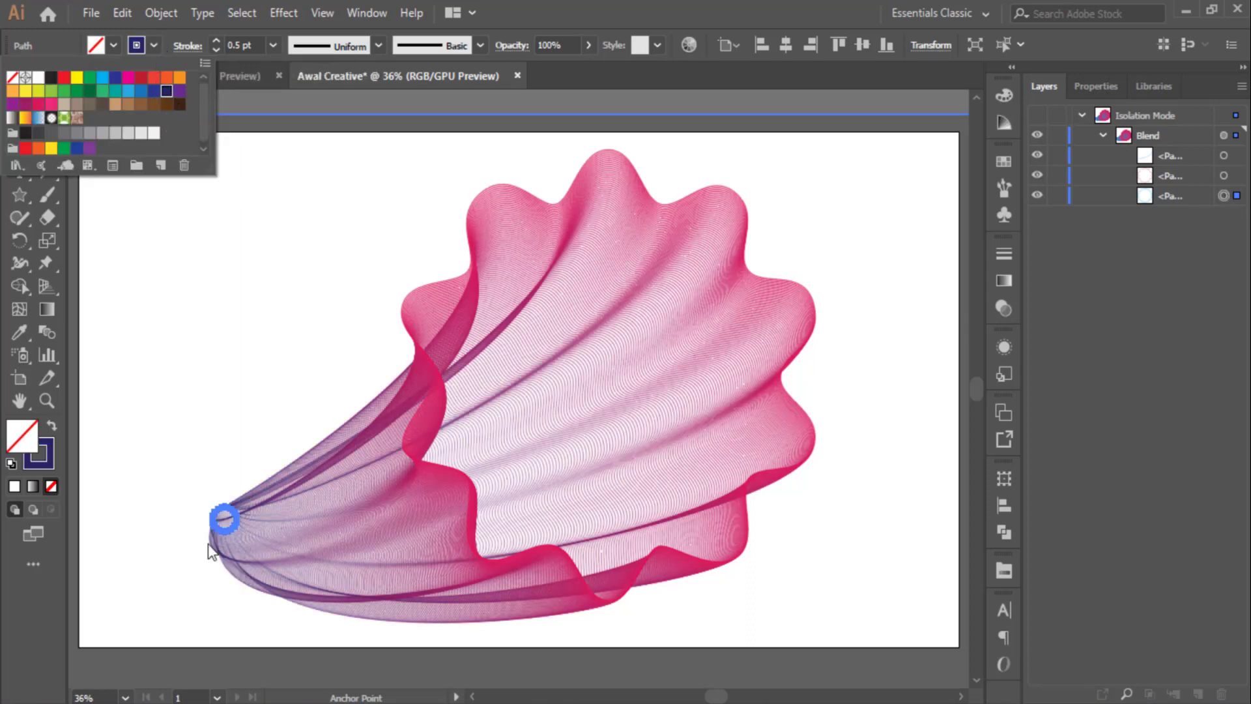
- Try the purple, dark green and yellow swatches in turn as the small star's stroke colour
left_click(179, 93)
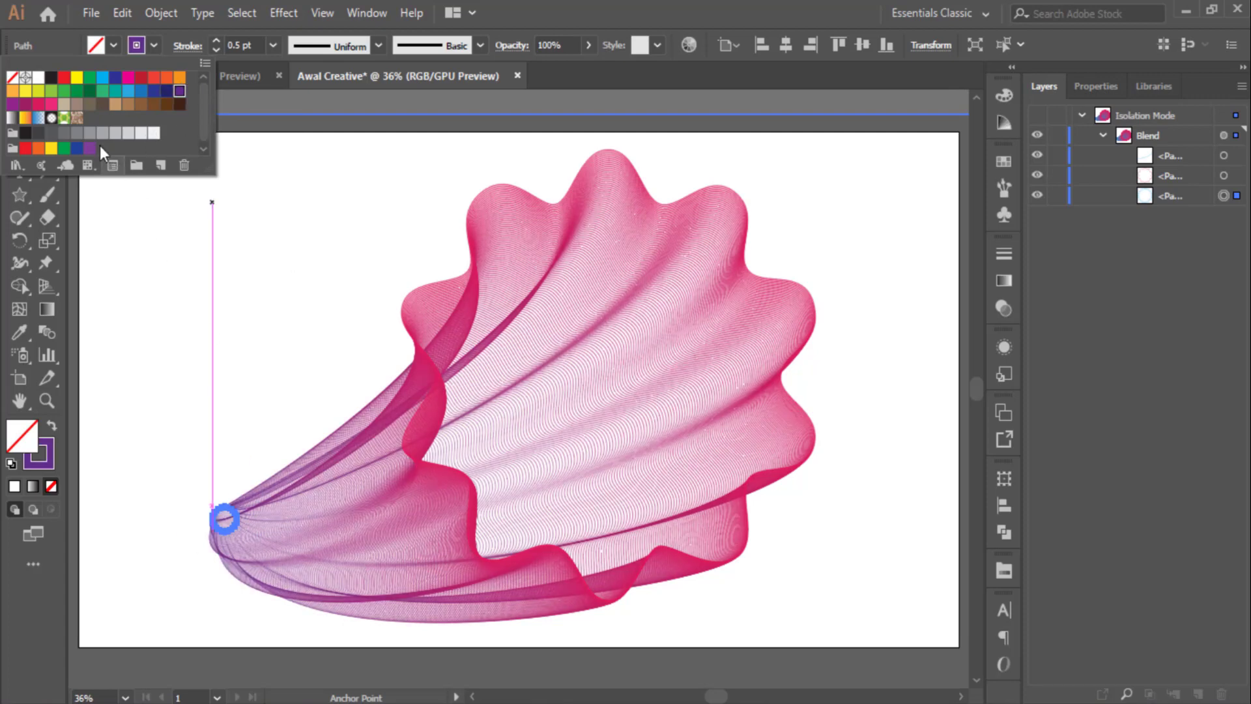
left_click(77, 90)
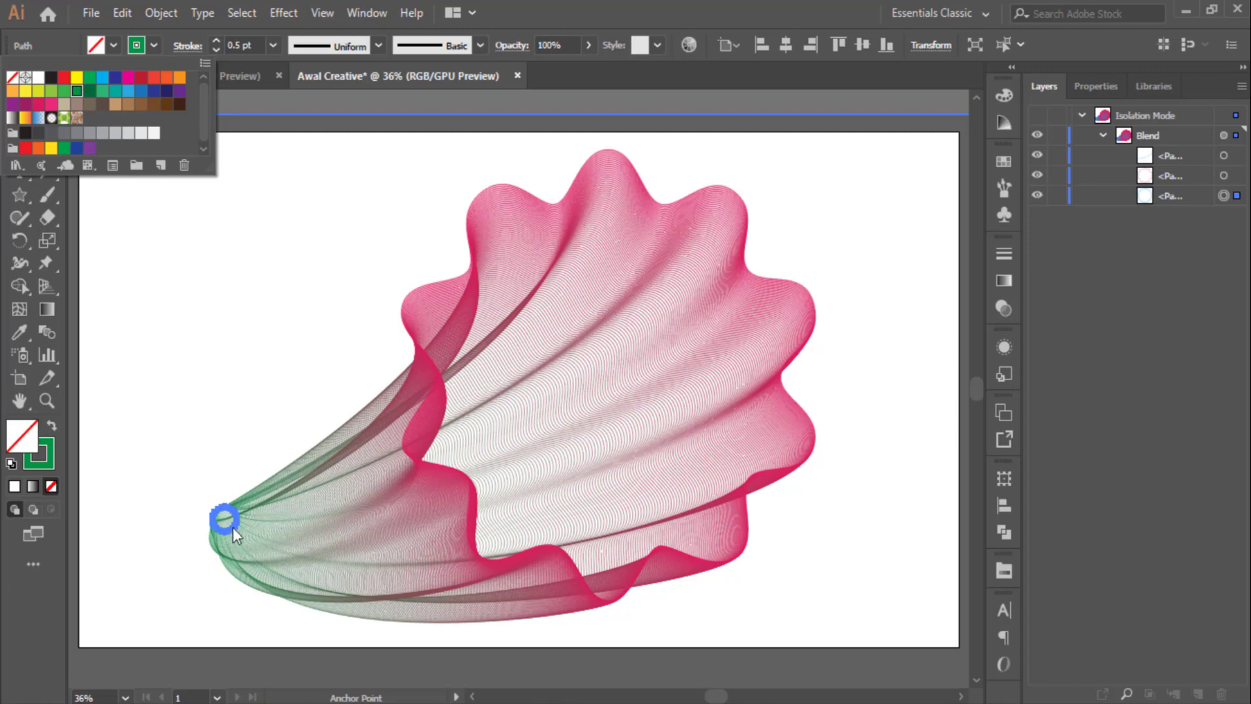
left_click(77, 79)
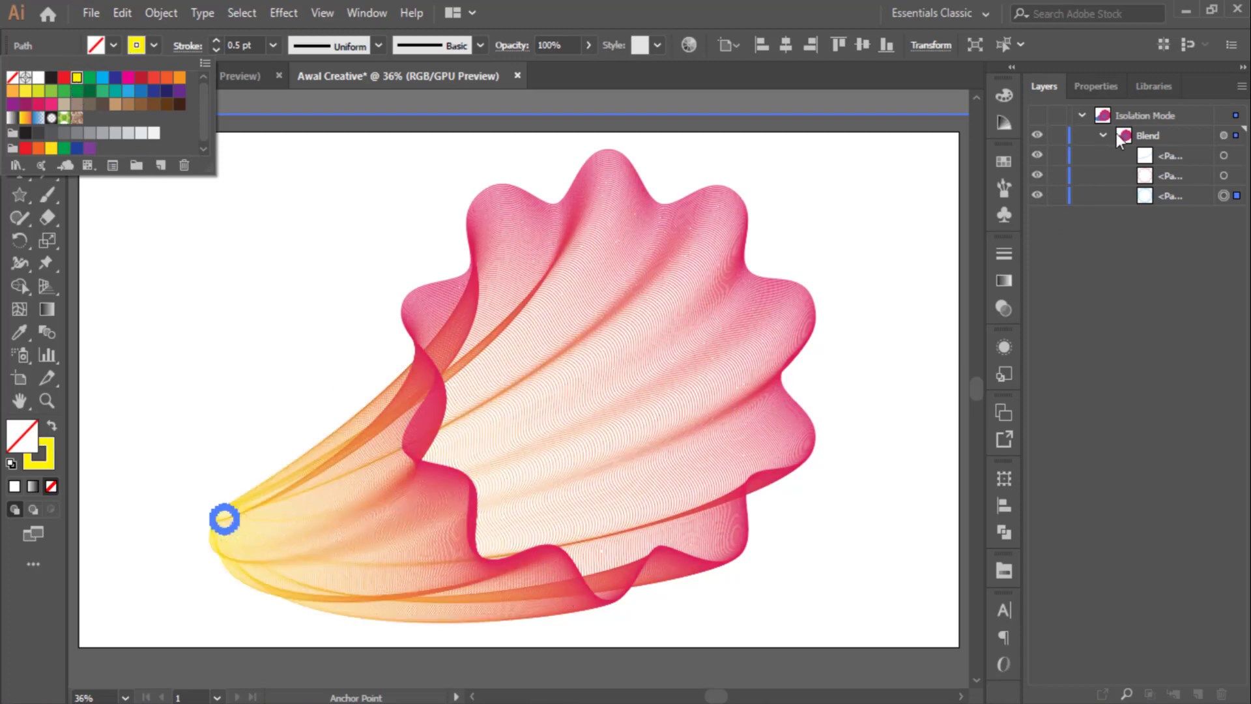
- Select the large star's path within the Blend layer, try green and floral pattern strokes, and set its stroke to the magenta swatch
left_click(1227, 179)
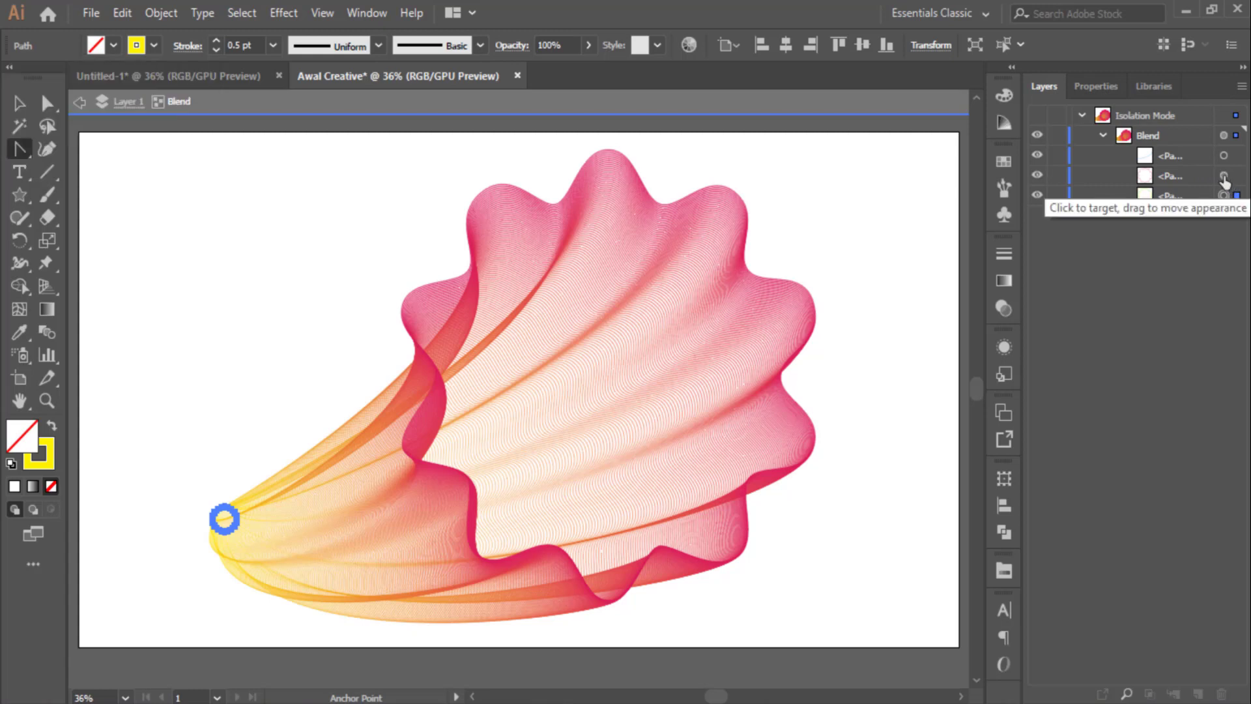
left_click(1225, 177)
left_click(154, 46)
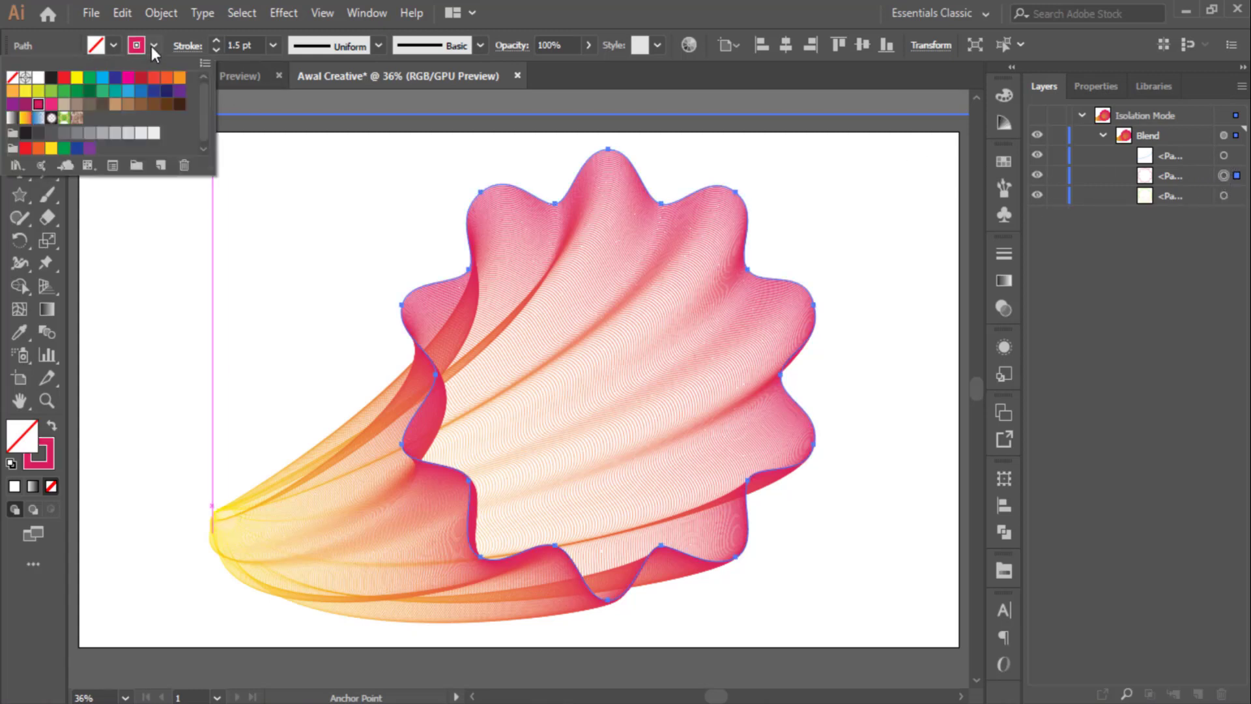
left_click(90, 78)
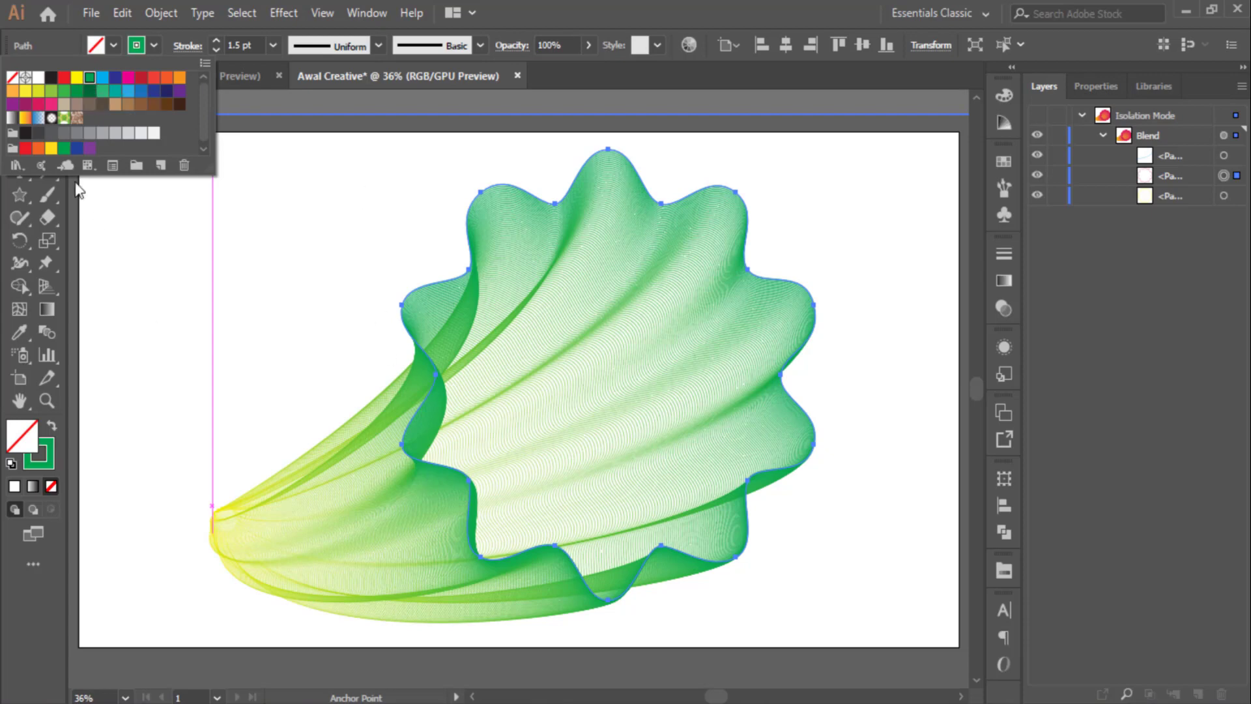
left_click(64, 118)
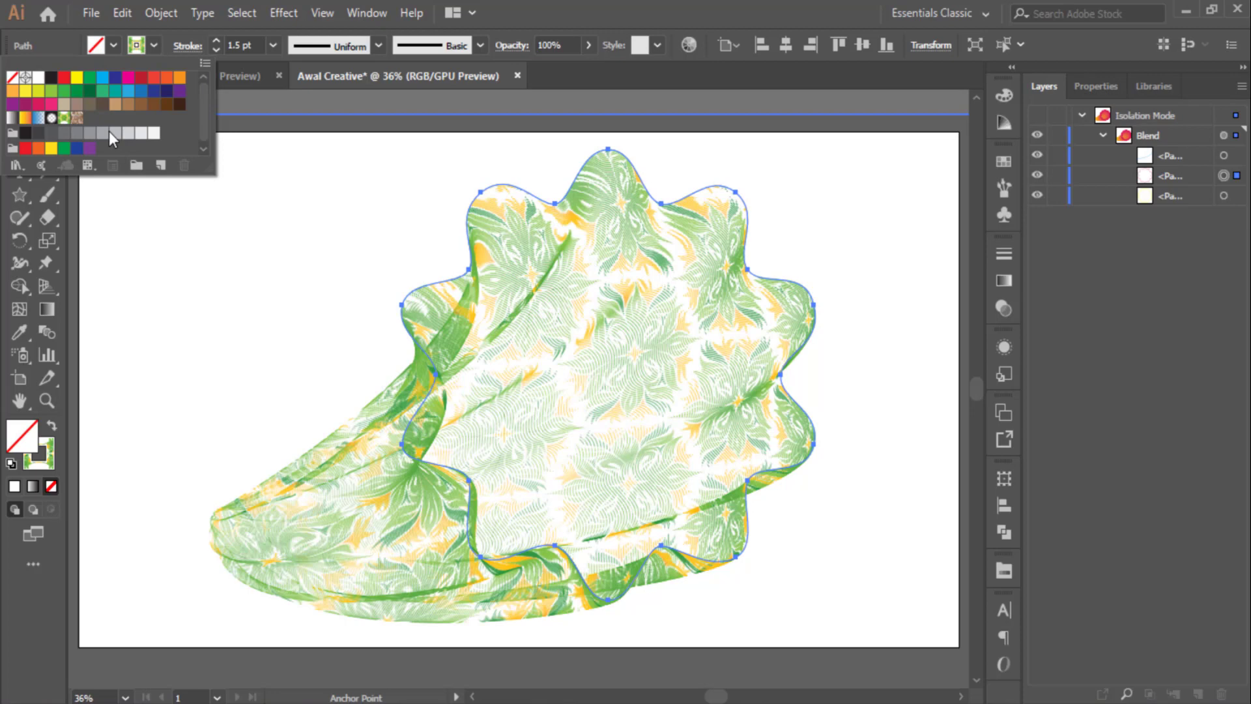
left_click(129, 134)
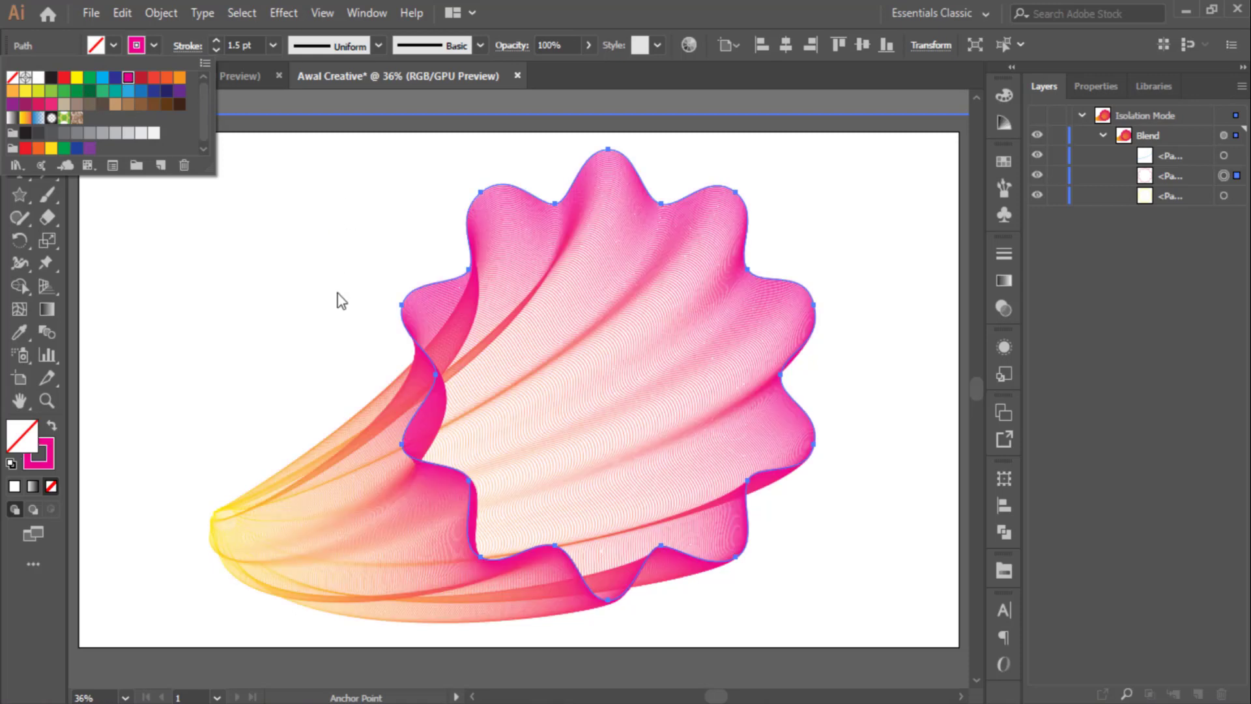
- Select the small star's path within the Blend layer again and change its stroke colour to the medium blue swatch
left_click(1224, 197)
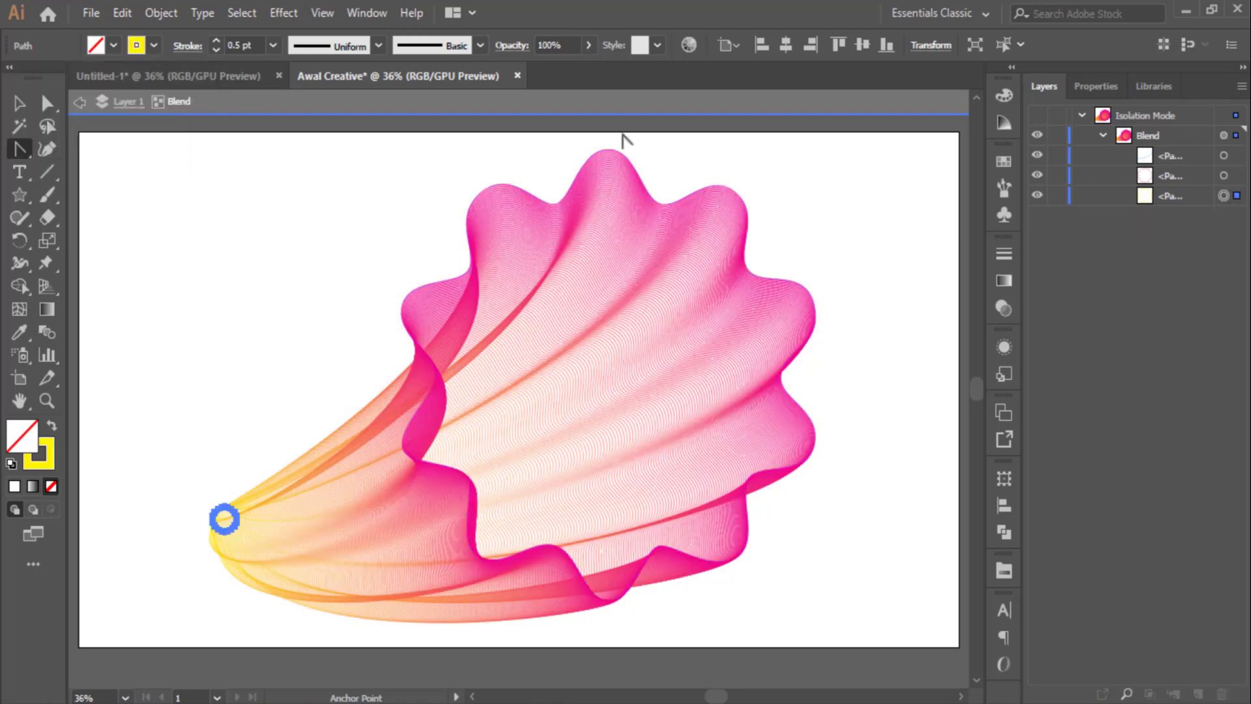
left_click(152, 47)
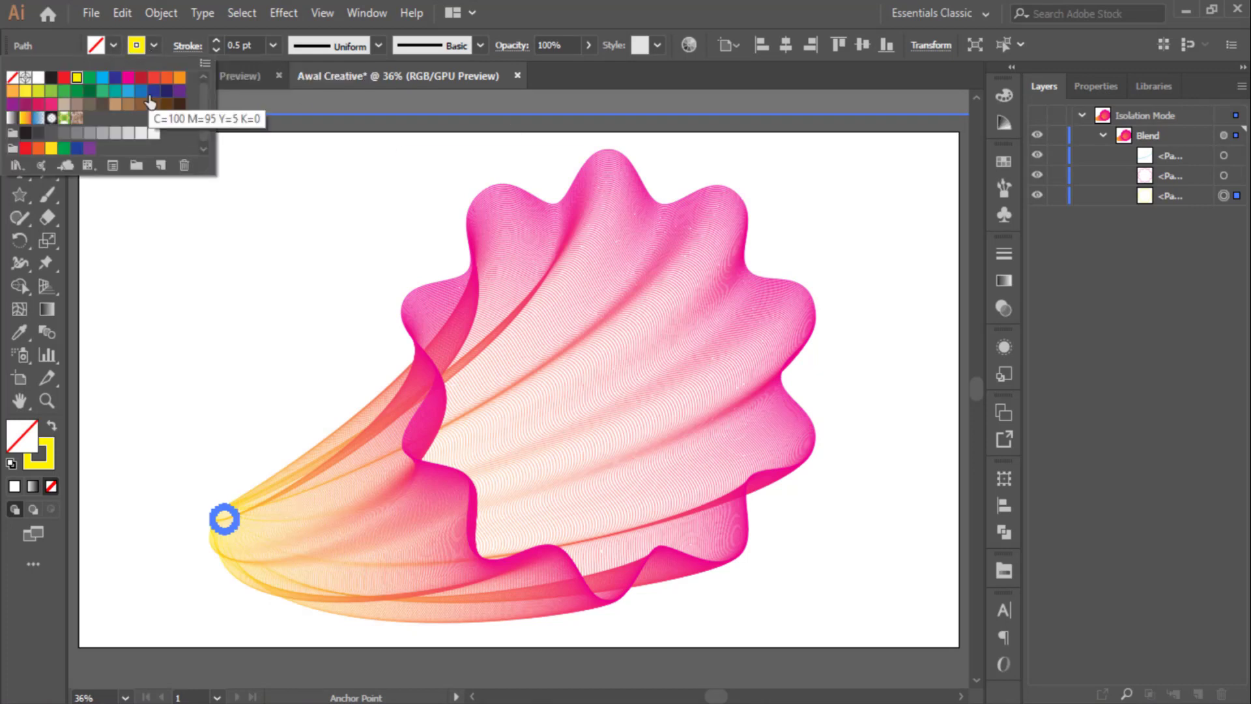
left_click(141, 91)
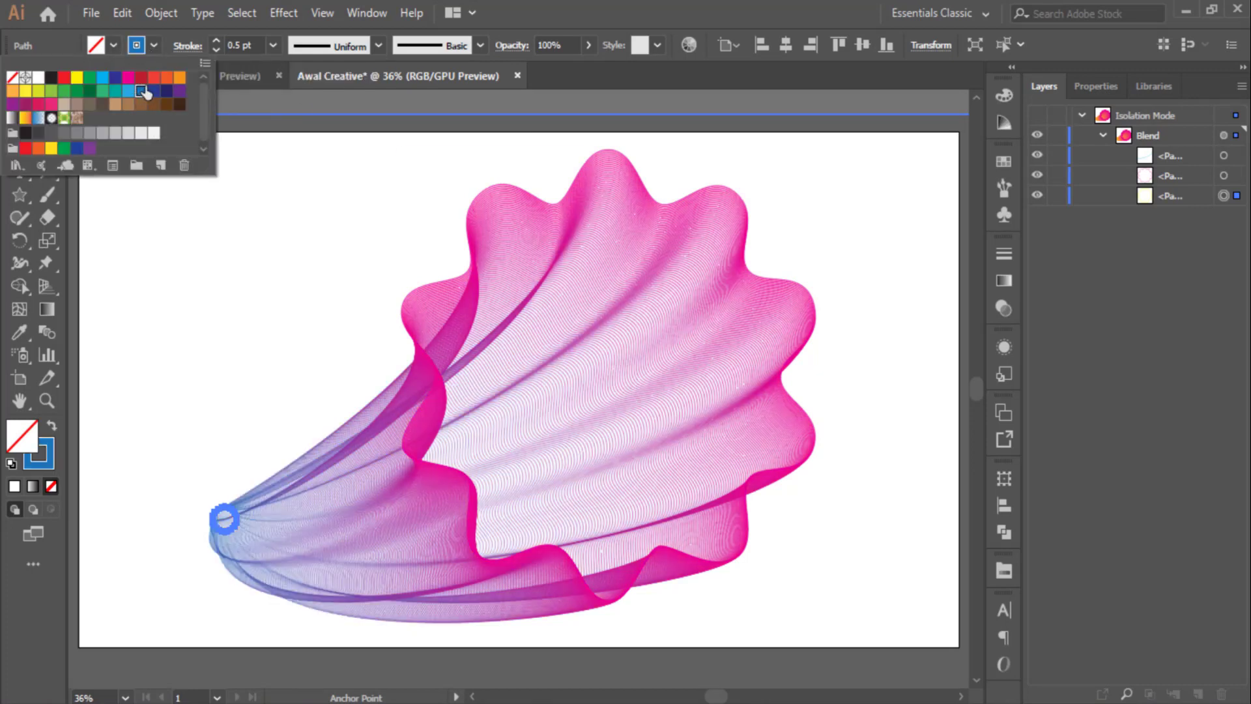
left_click(890, 388)
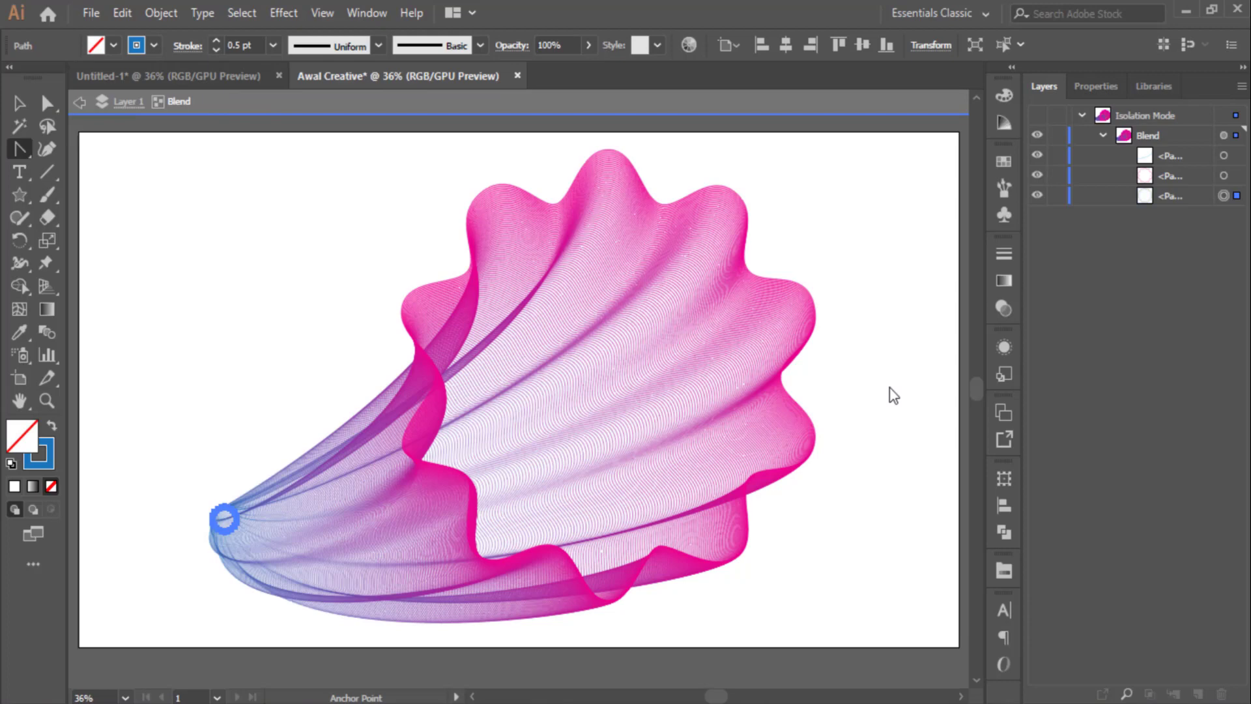